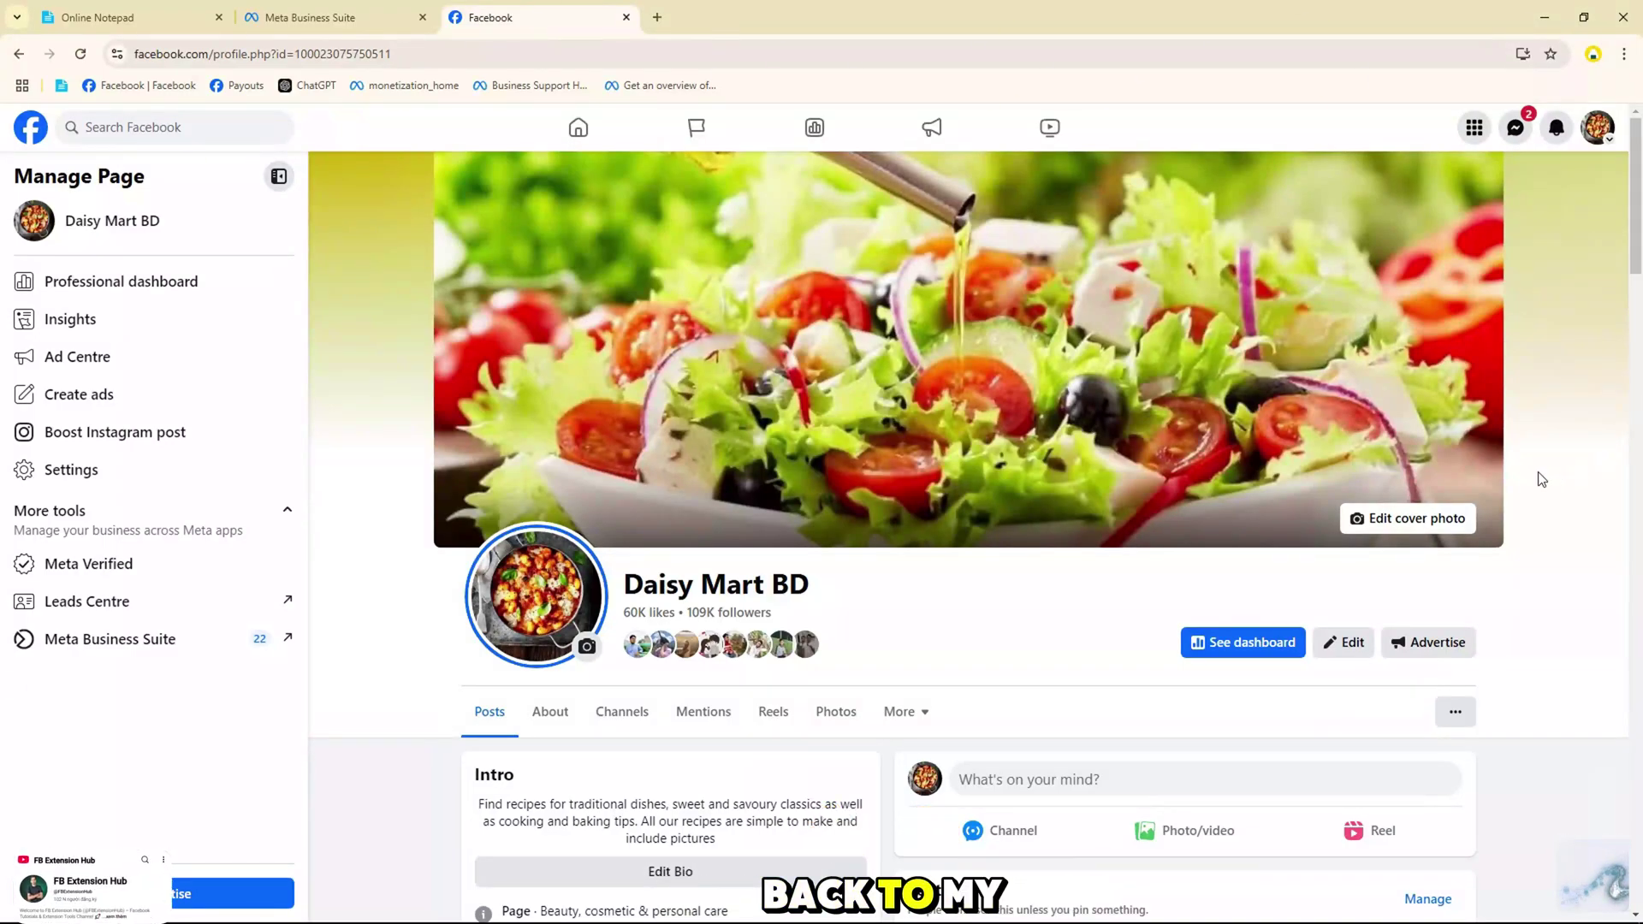
scroll(1540, 479, "down", 3)
scroll(1479, 495, "up", 2)
- Review the page status's 'some issues' note and the intellectual property violation details
left_click(1455, 599)
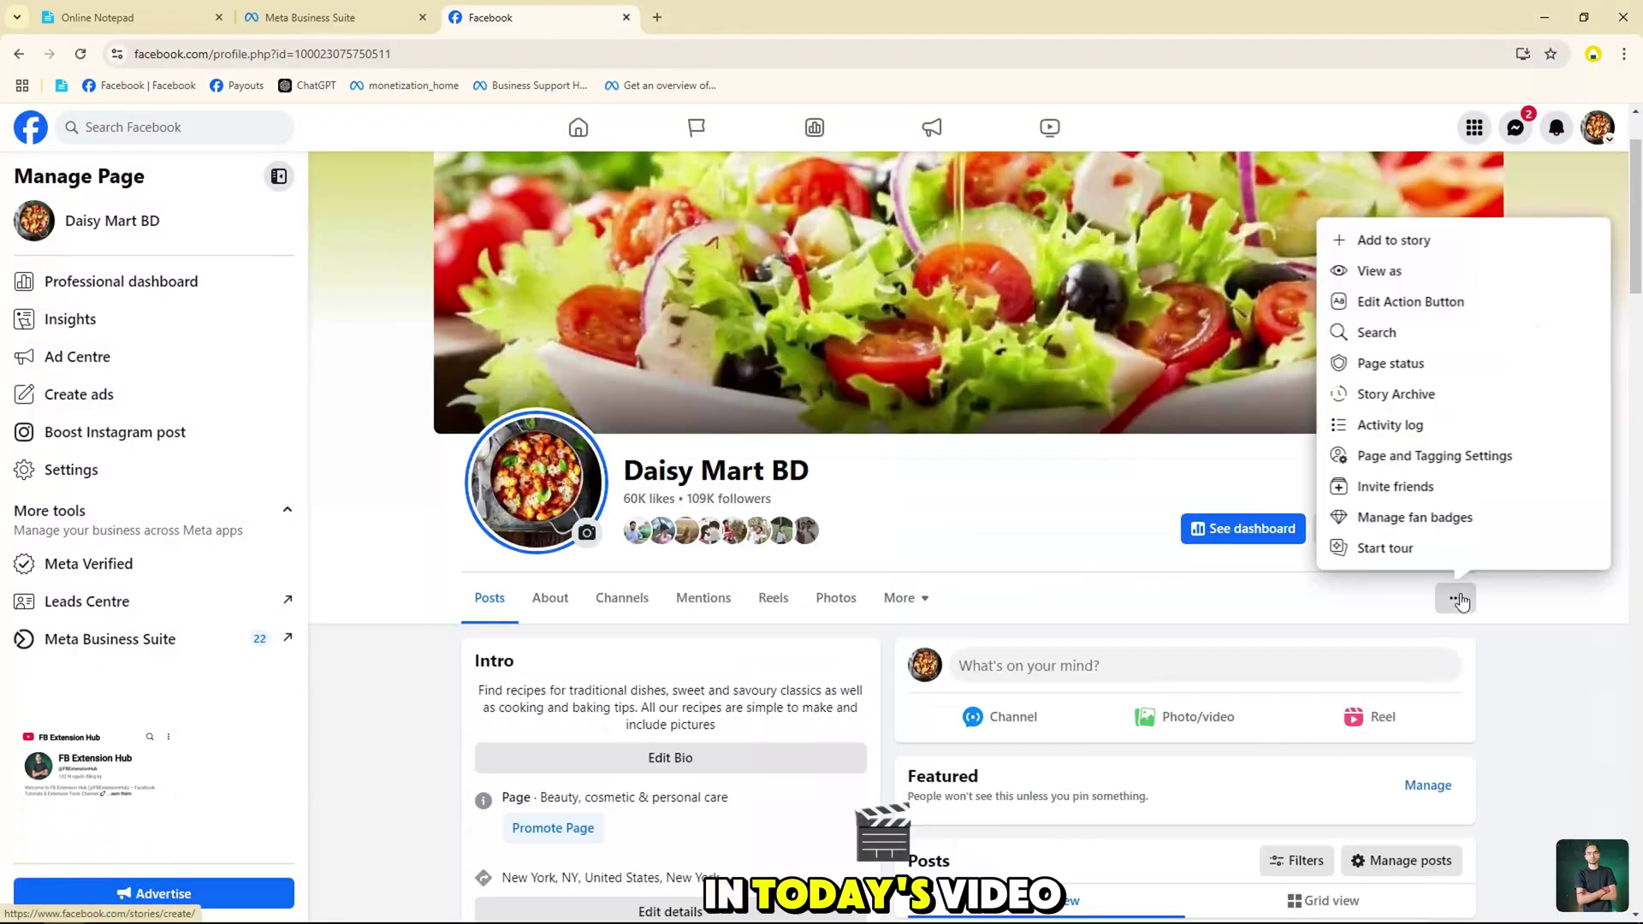
left_click(1390, 363)
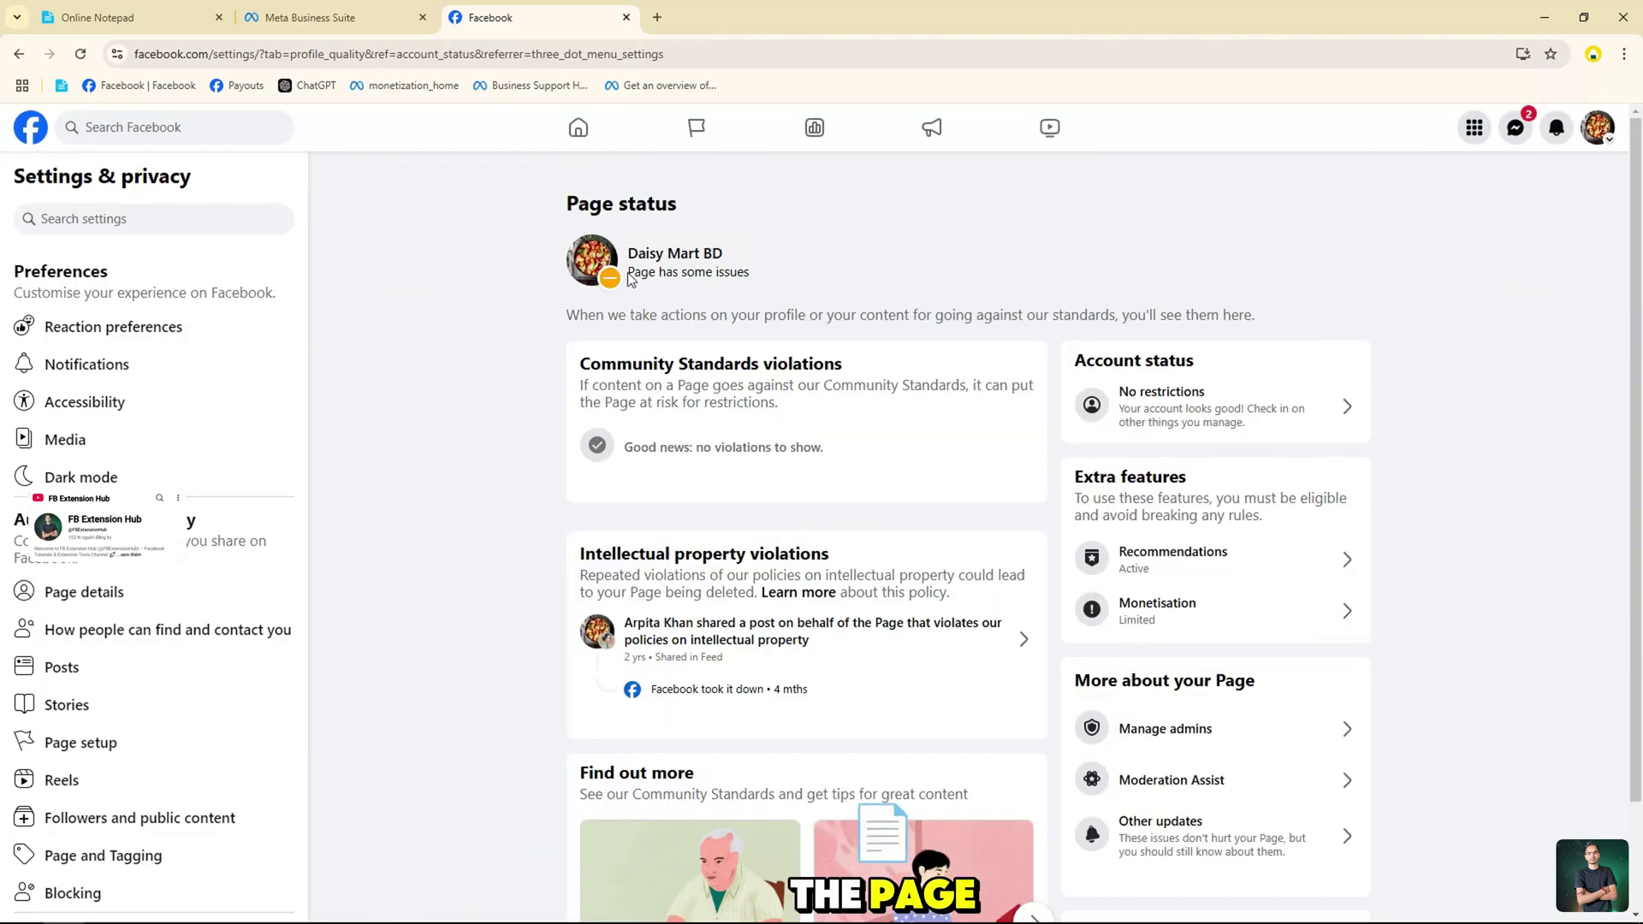
left_click_drag(631, 276, 826, 288)
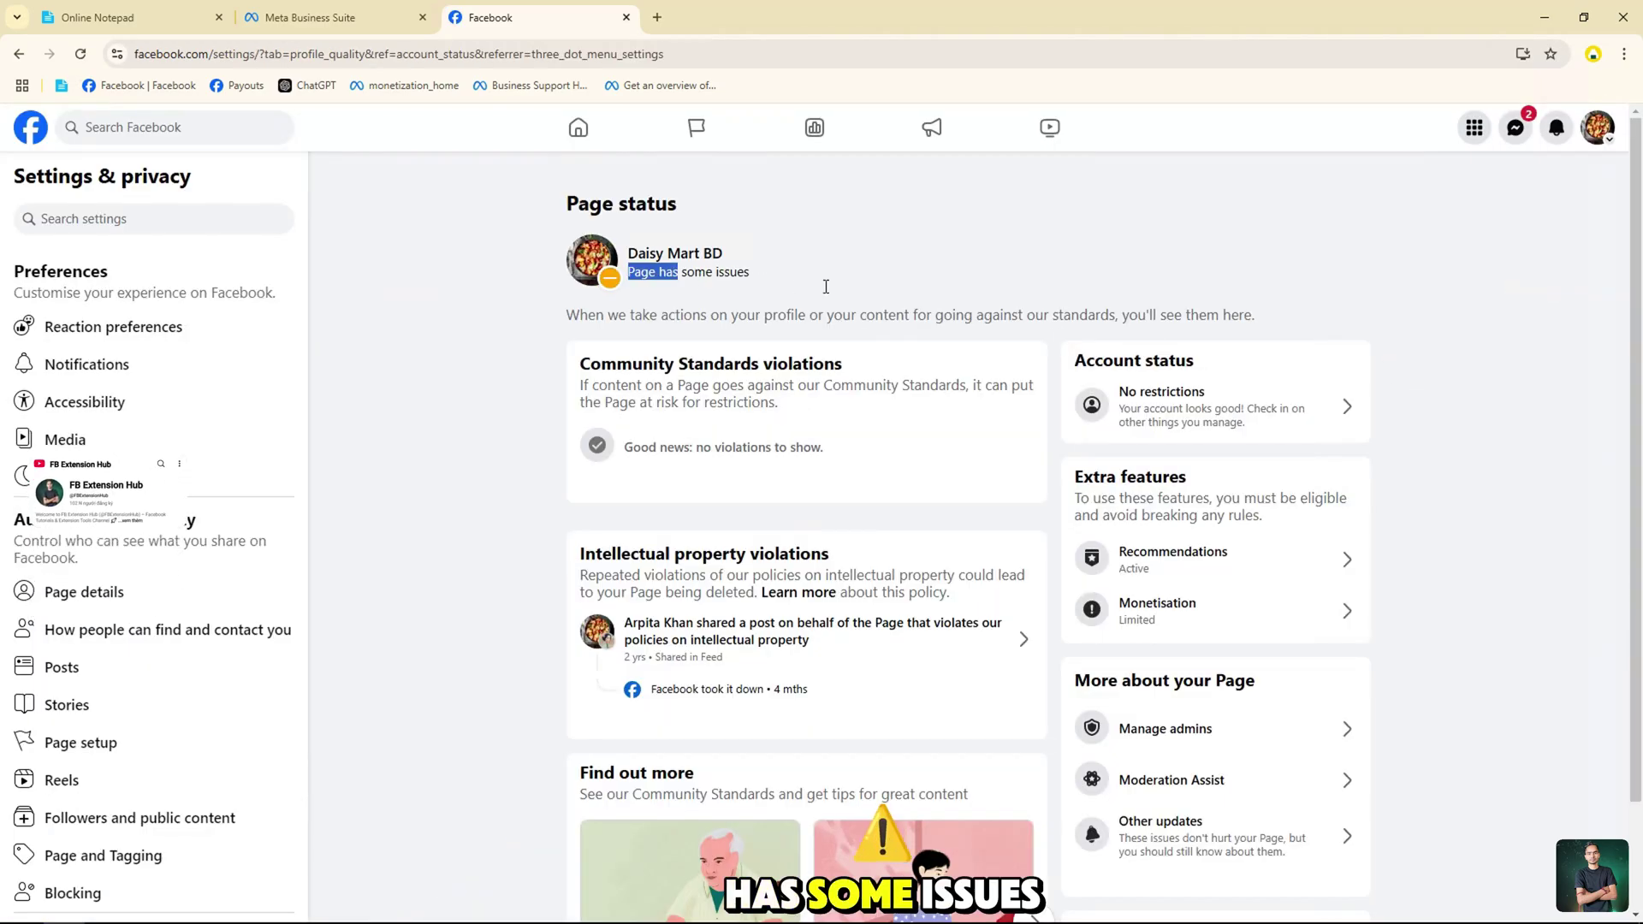
left_click(818, 629)
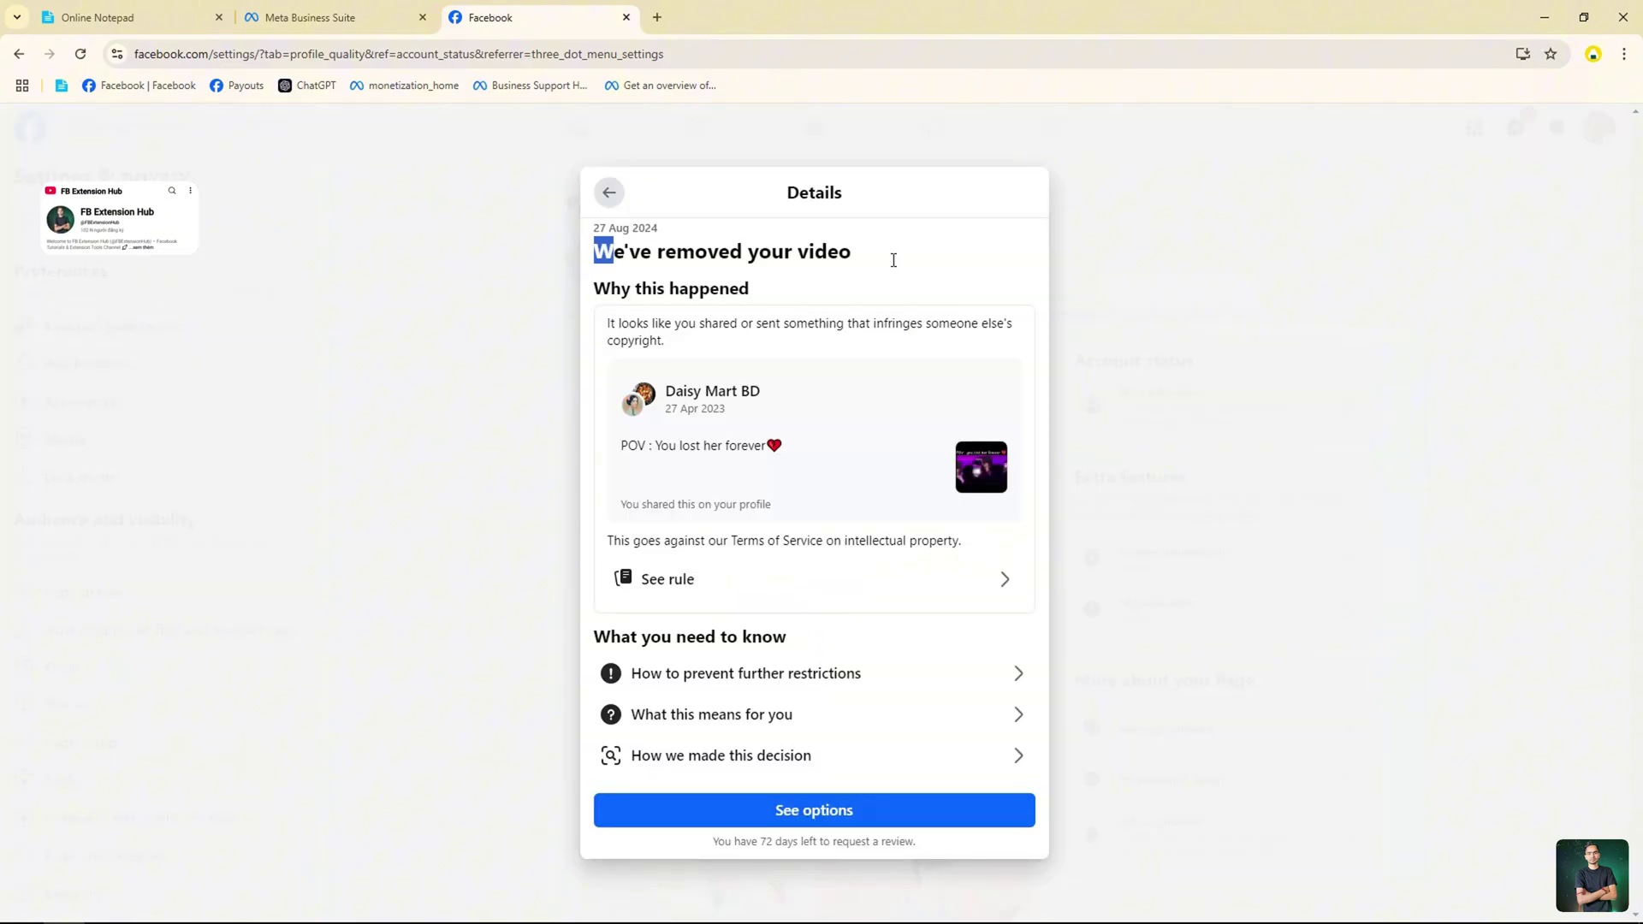
left_click_drag(598, 252, 854, 255)
left_click(873, 463)
left_click(610, 192)
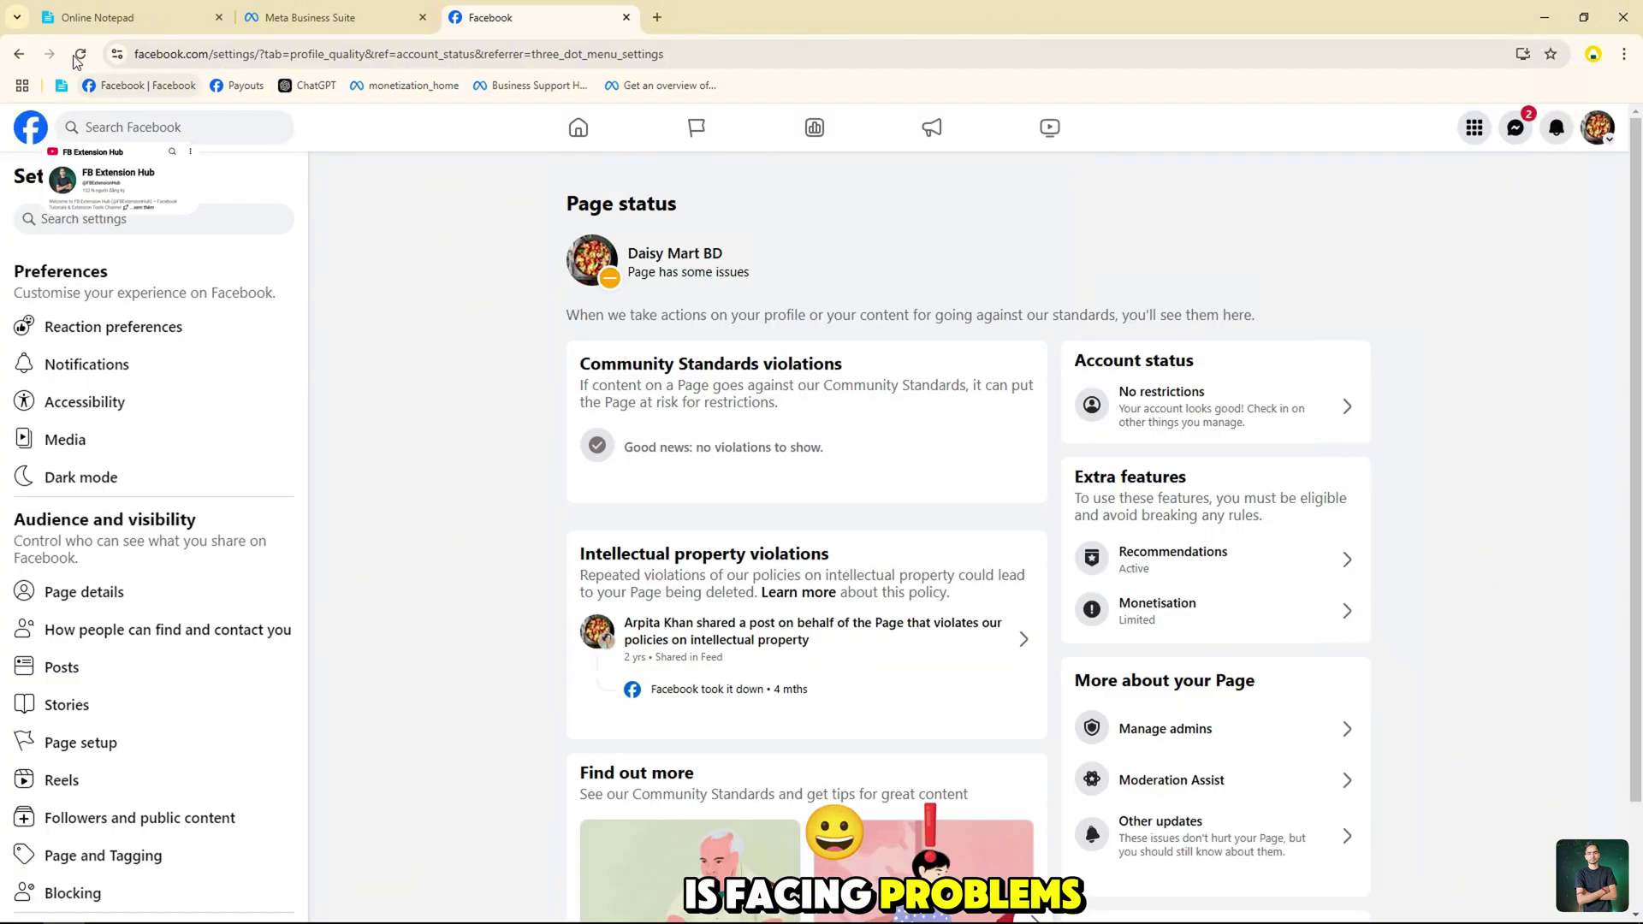
left_click(81, 54)
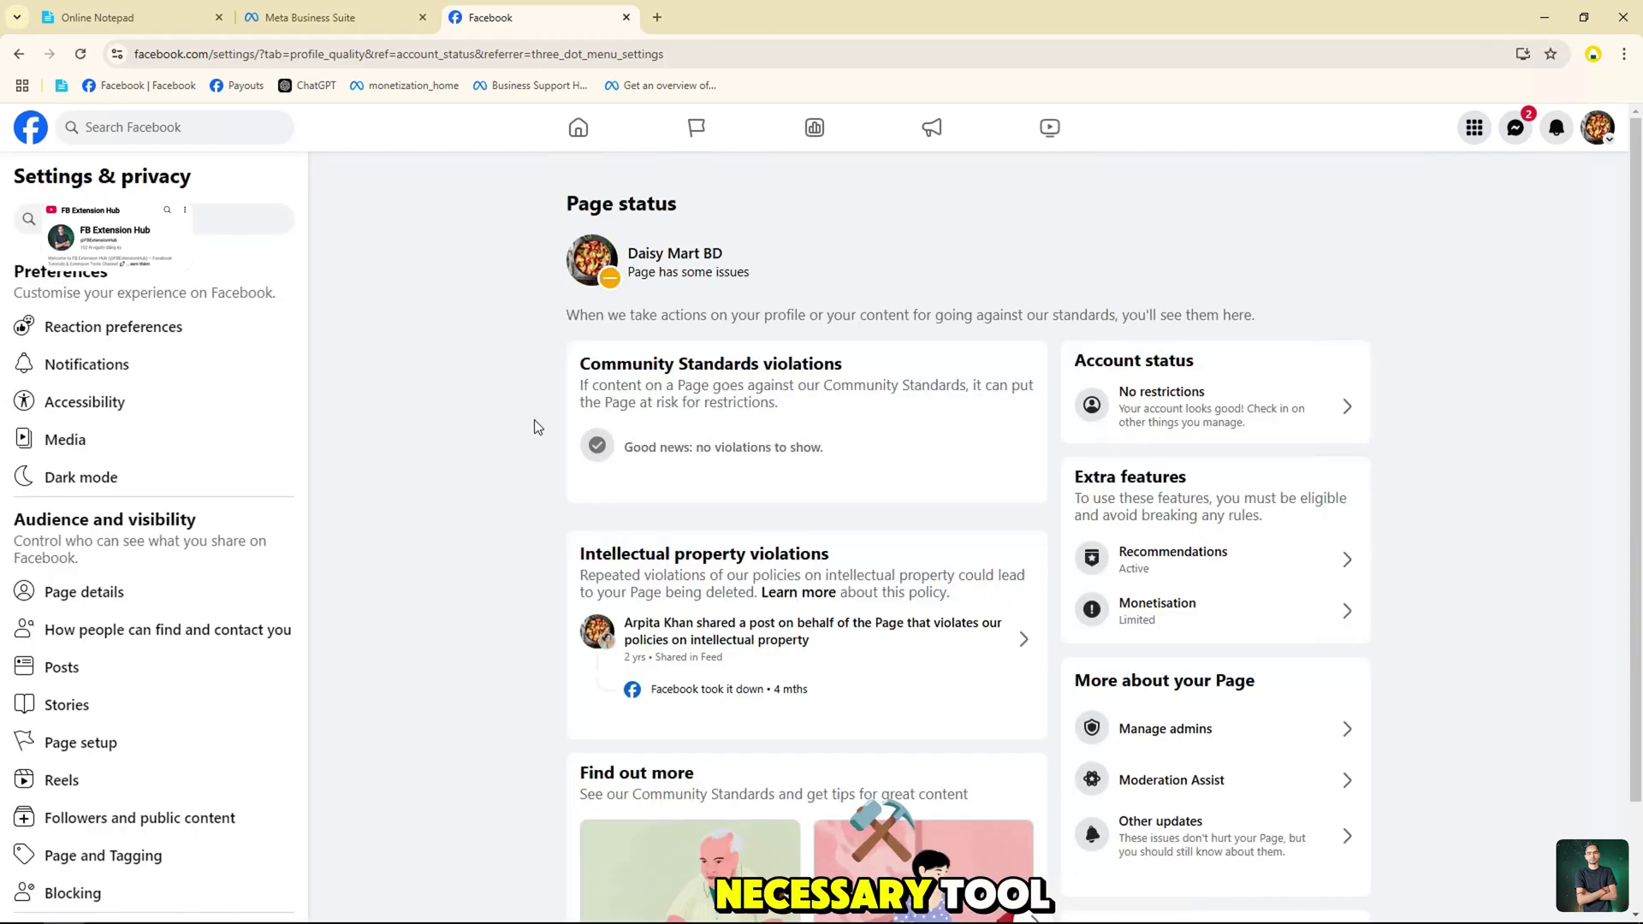
scroll(534, 420, "down", 2)
scroll(590, 437, "up", 2)
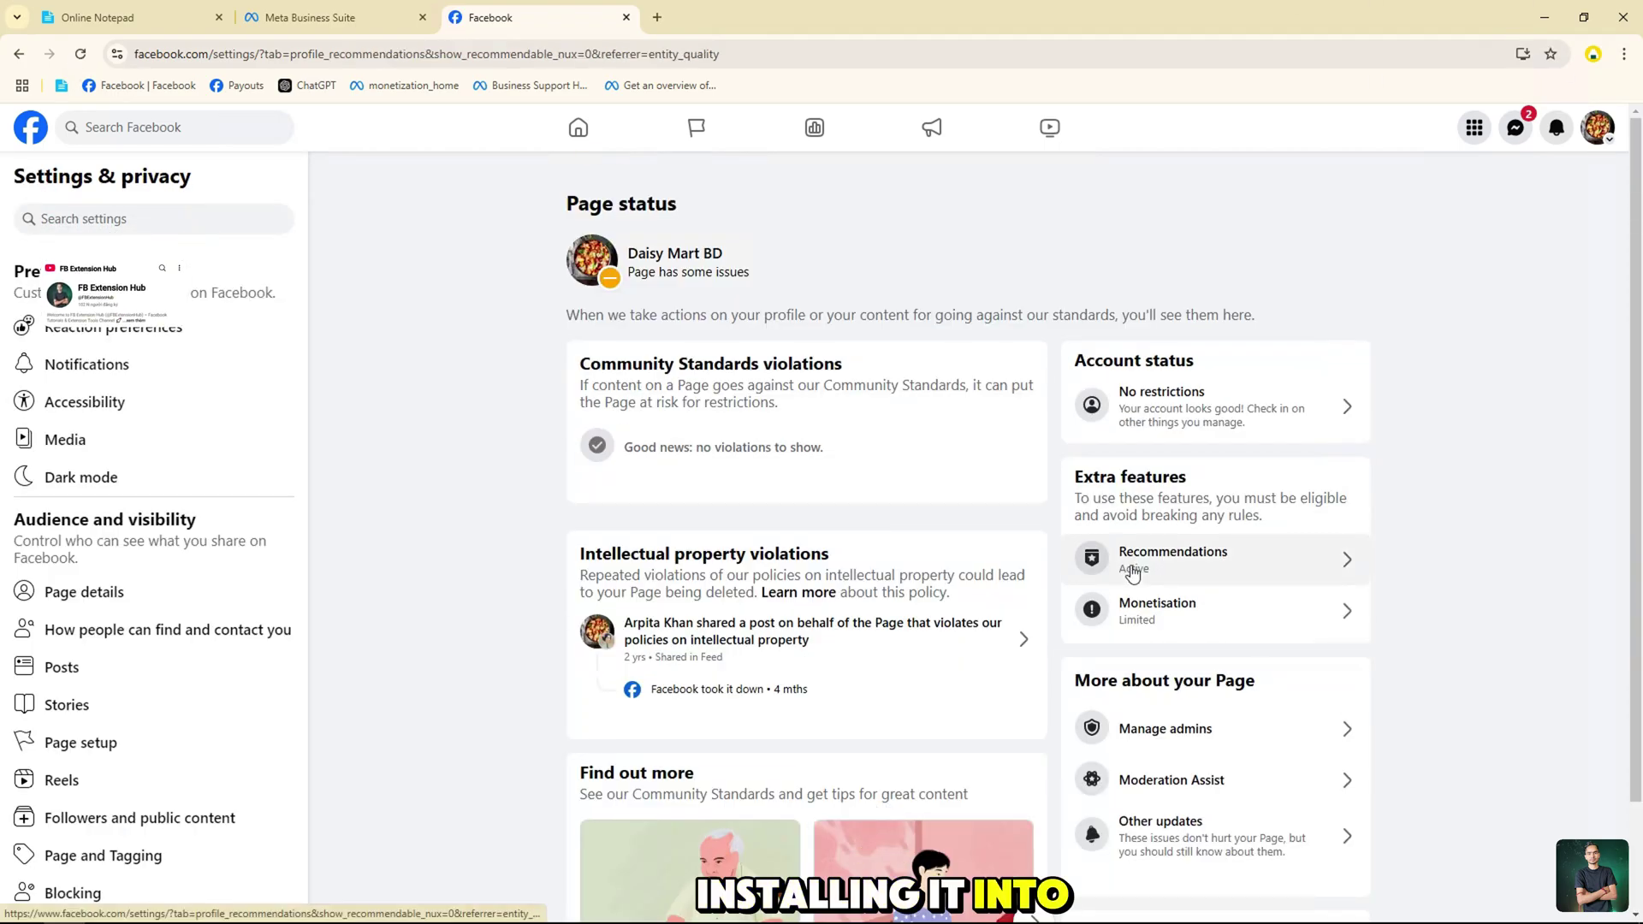
- Check the recommendation and monetisation statuses, then return to the Daisy Mart BD profile
left_click(1132, 565)
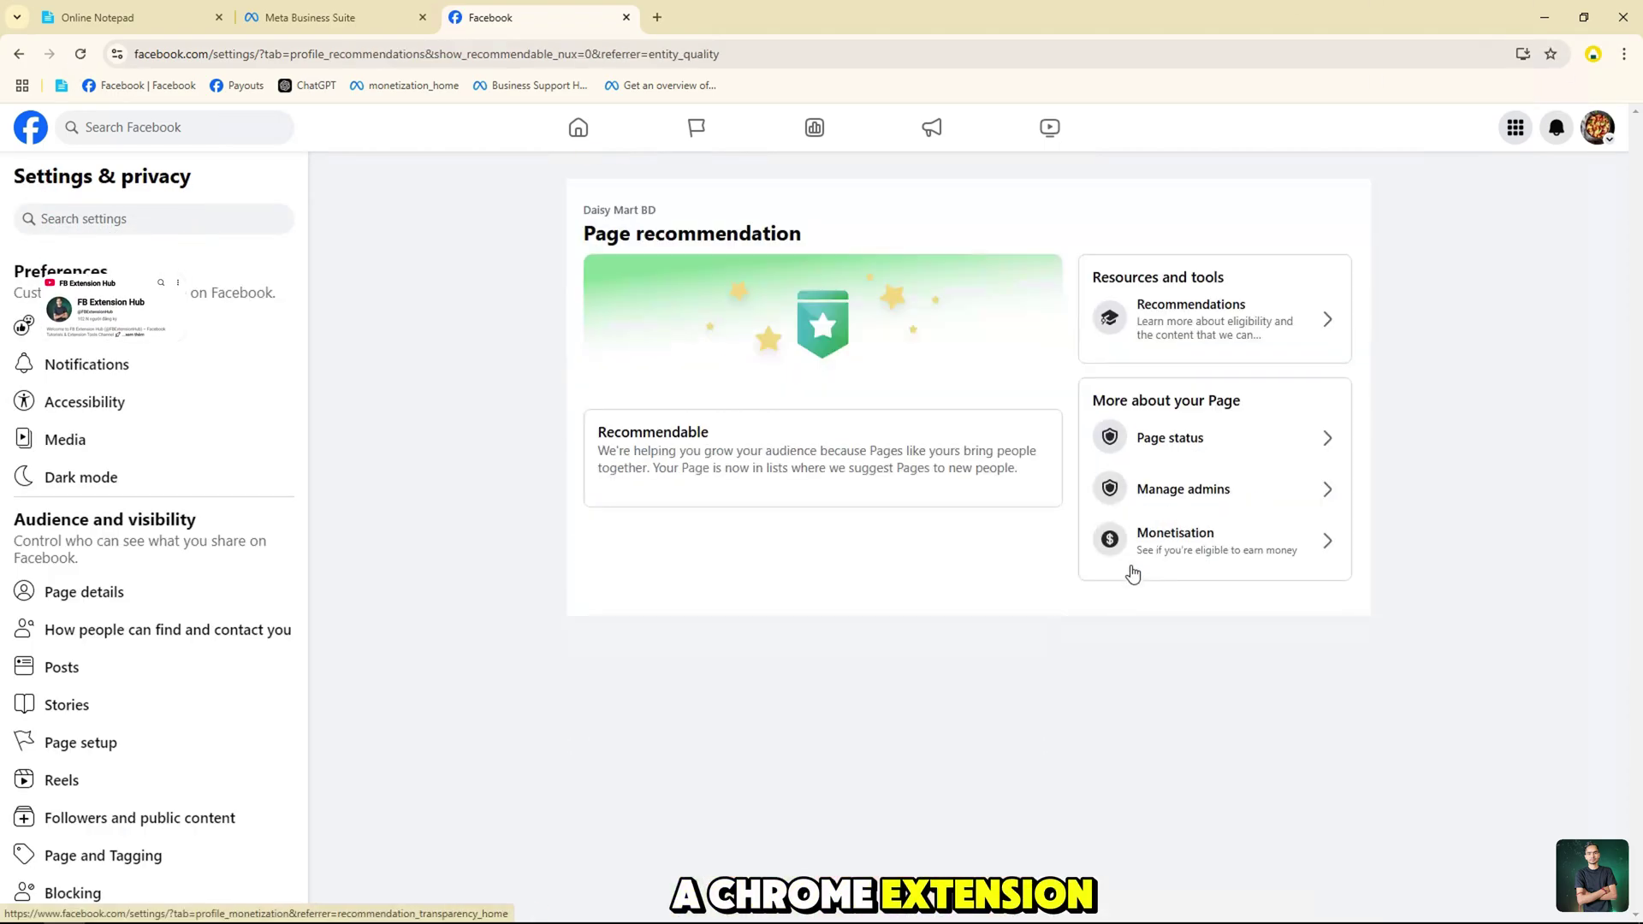
left_click(16, 54)
left_click(1211, 600)
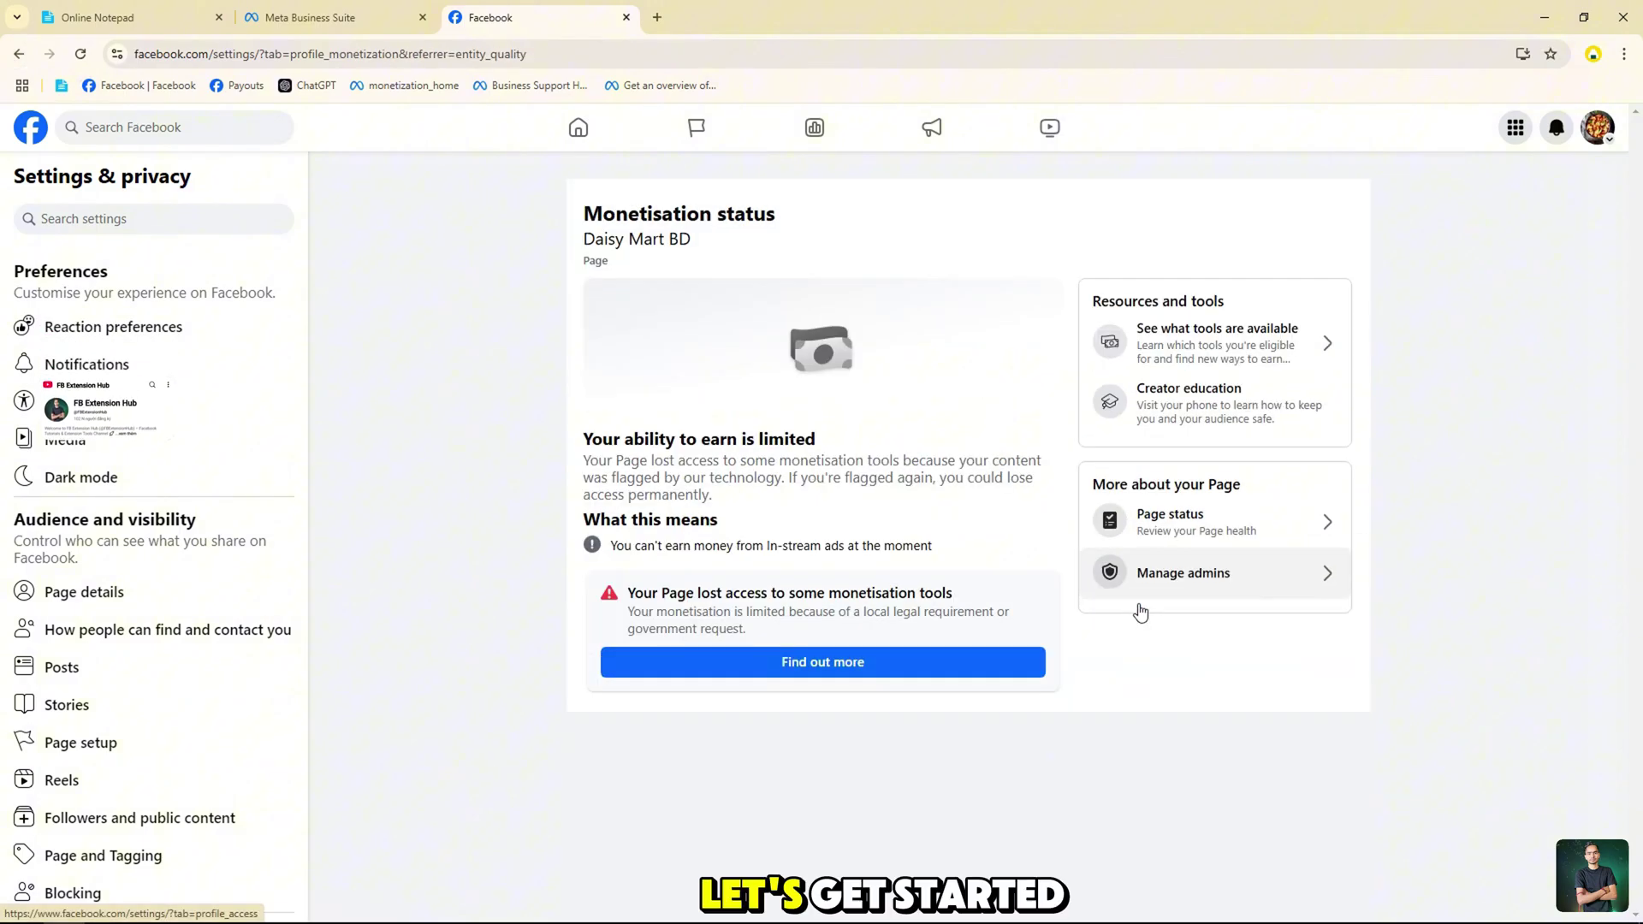
left_click_drag(953, 593, 745, 593)
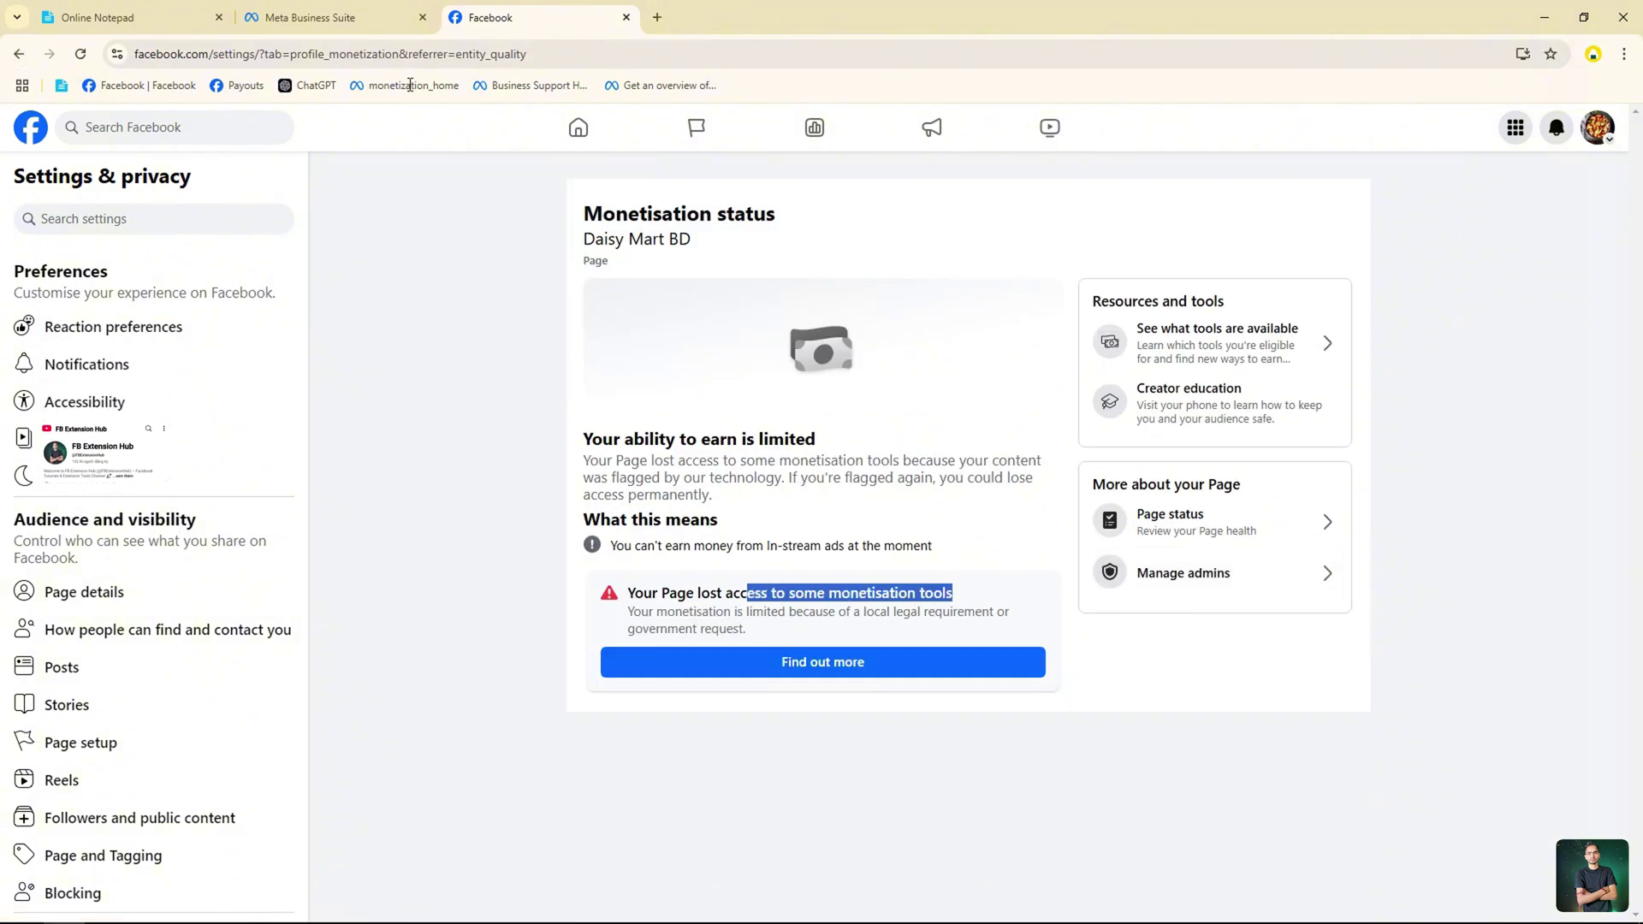
left_click(16, 54)
left_click(78, 54)
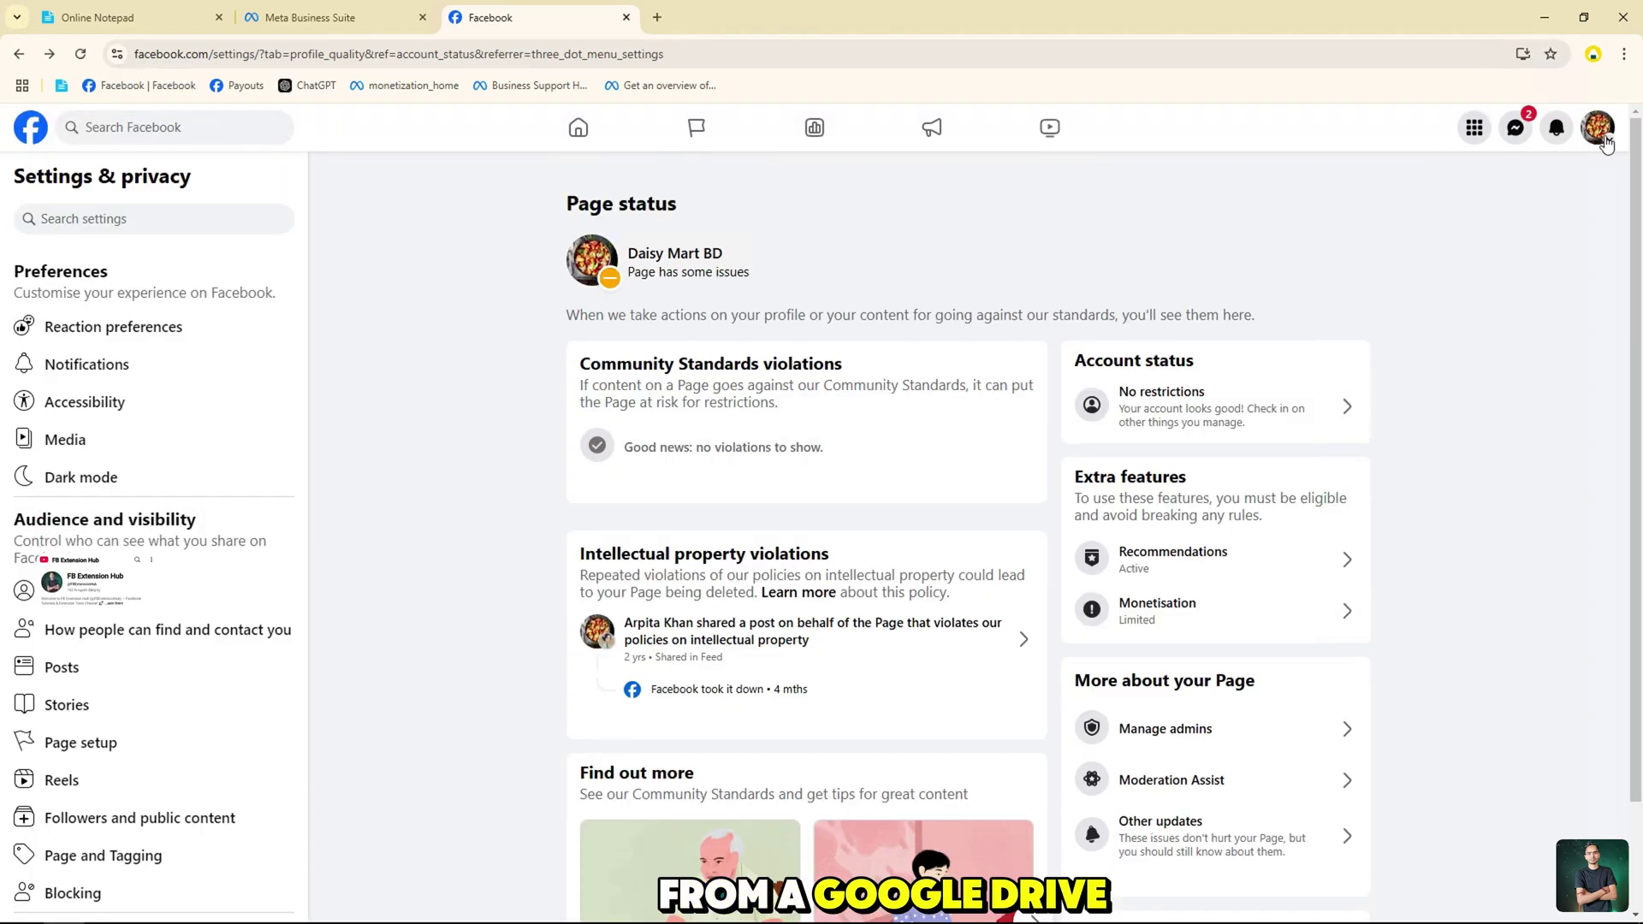
left_click(1598, 128)
left_click(1554, 179)
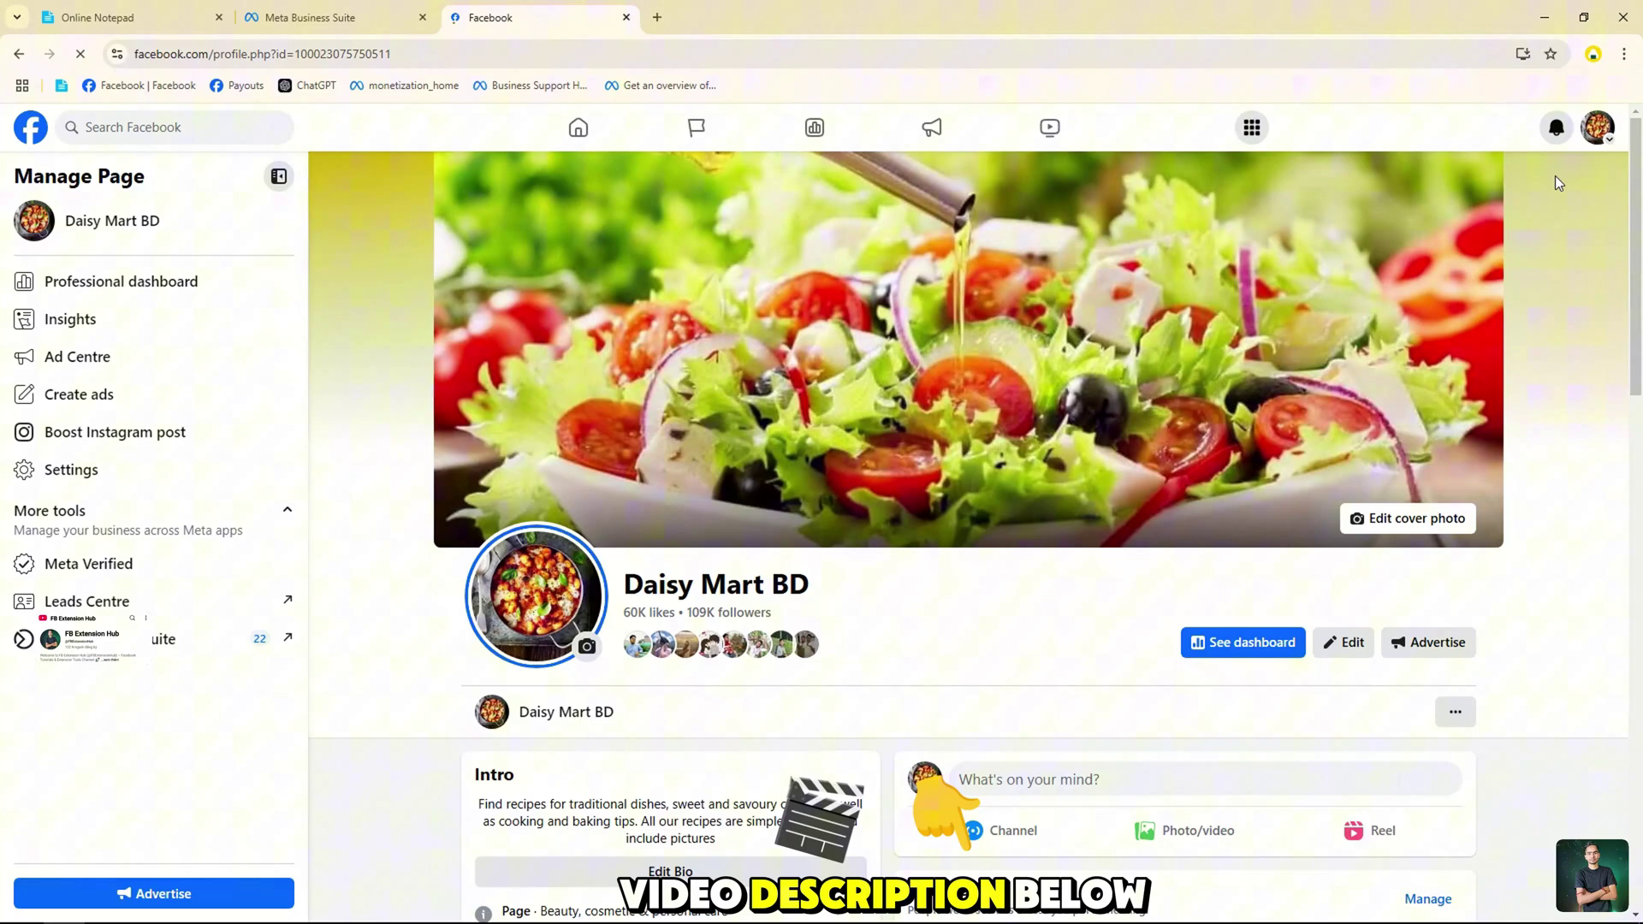
- Open the appeal extension's download link from the Online Notepad guide in a new tab
left_click(96, 17)
left_click_drag(10, 203, 963, 204)
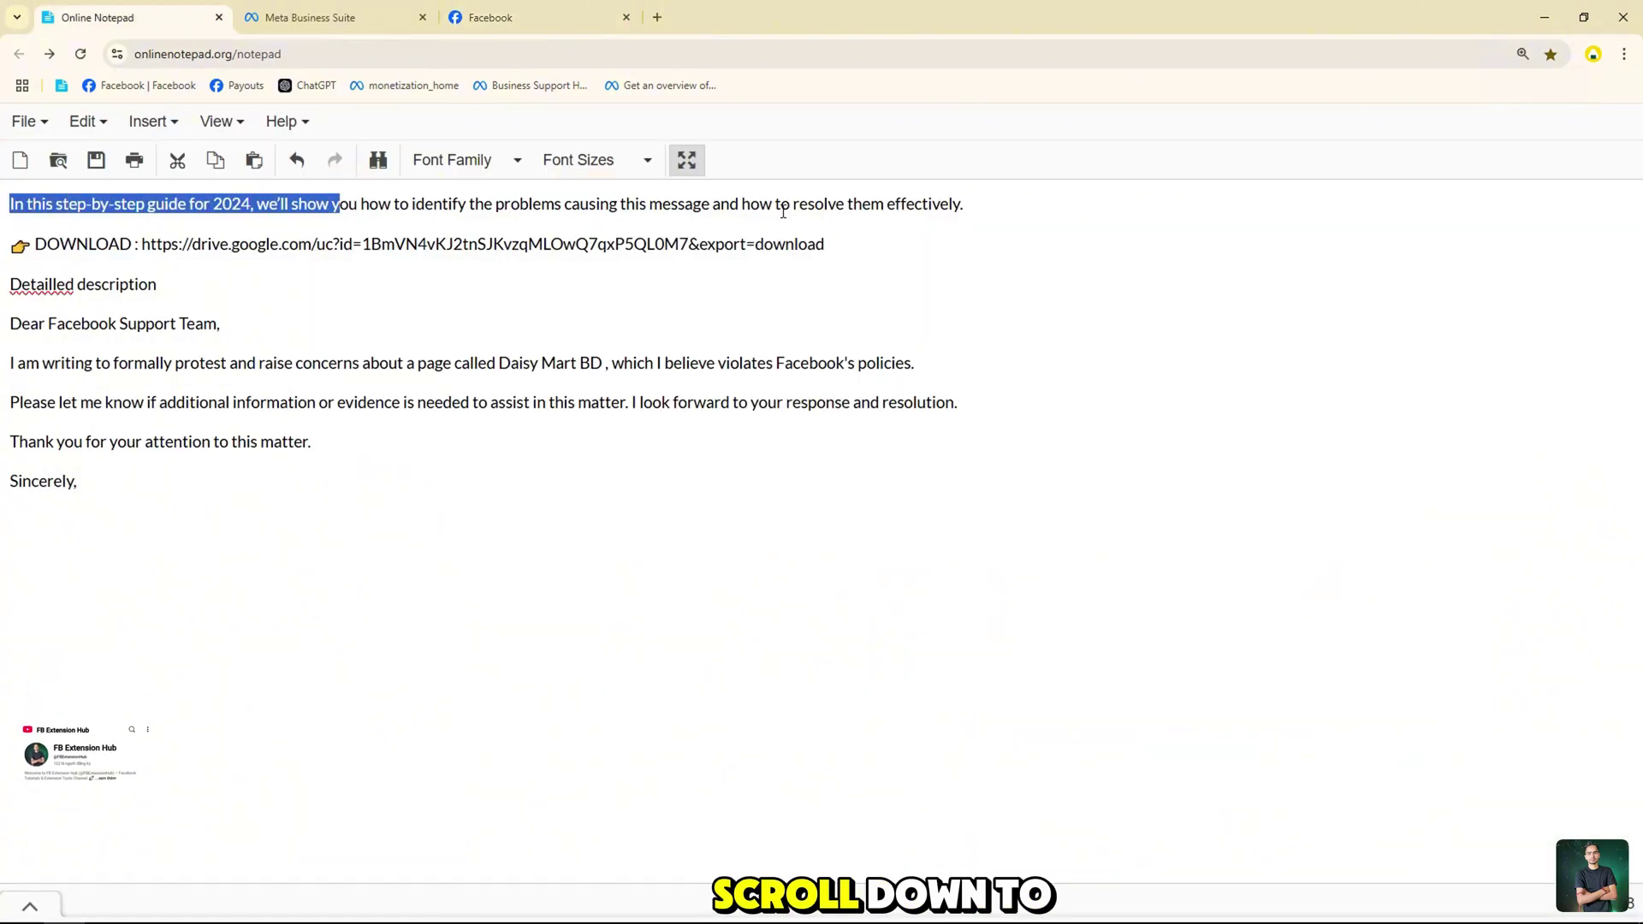
left_click(138, 244)
mouse_move(34, 244)
left_mouse_down()
mouse_move(866, 248)
mouse_move(827, 244)
left_mouse_up()
left_click(141, 244)
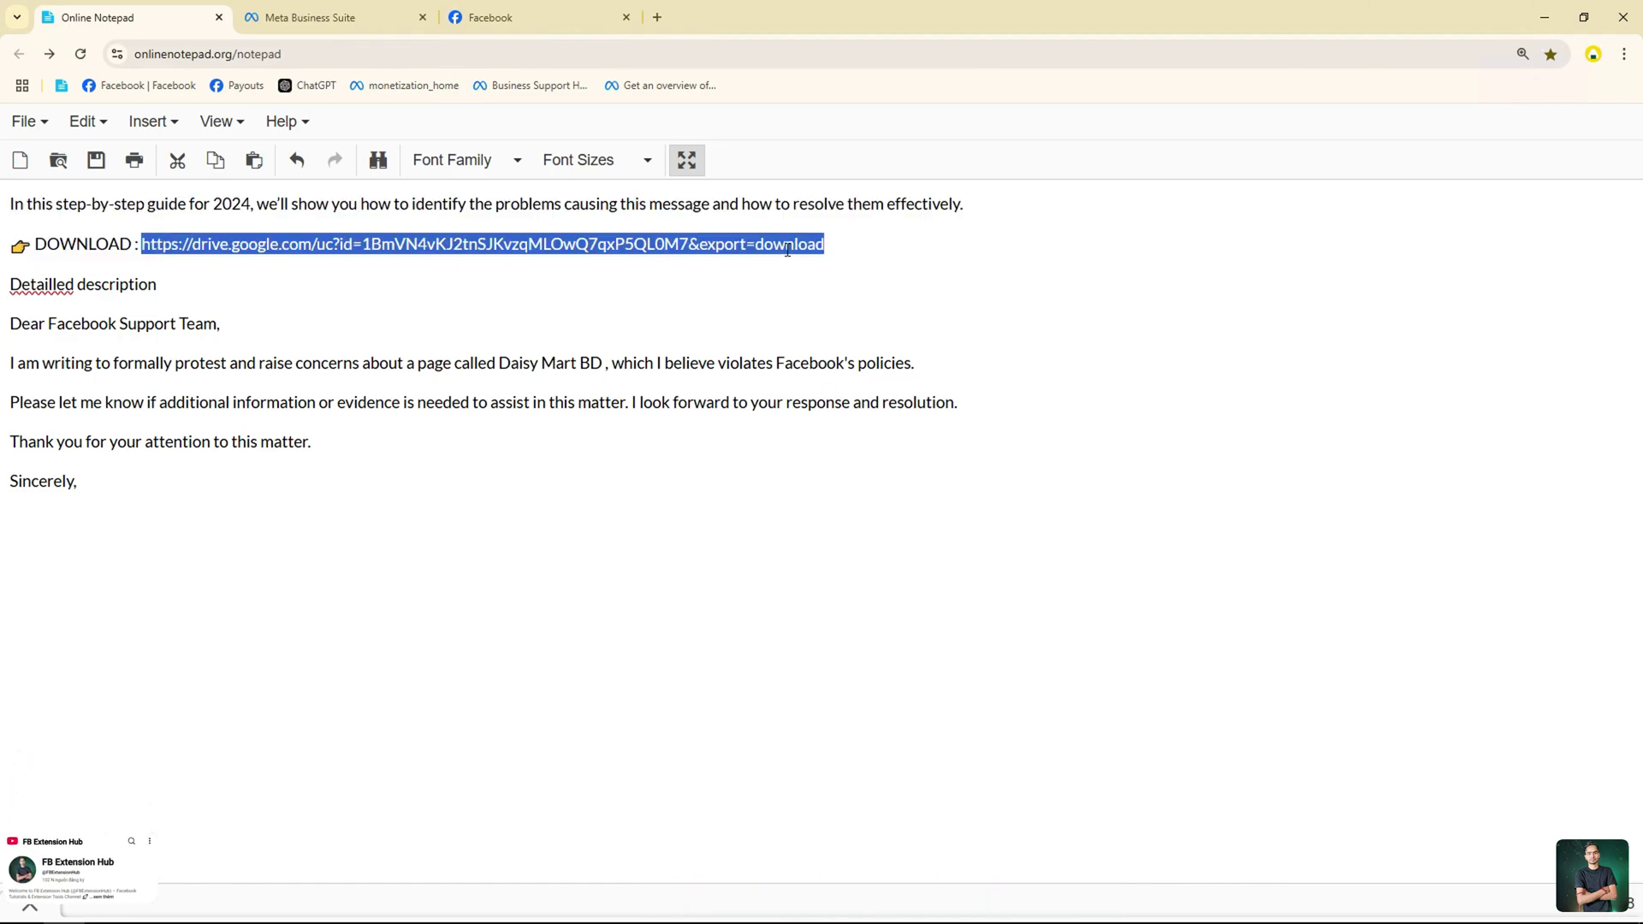
right_click(780, 244)
left_click(887, 462)
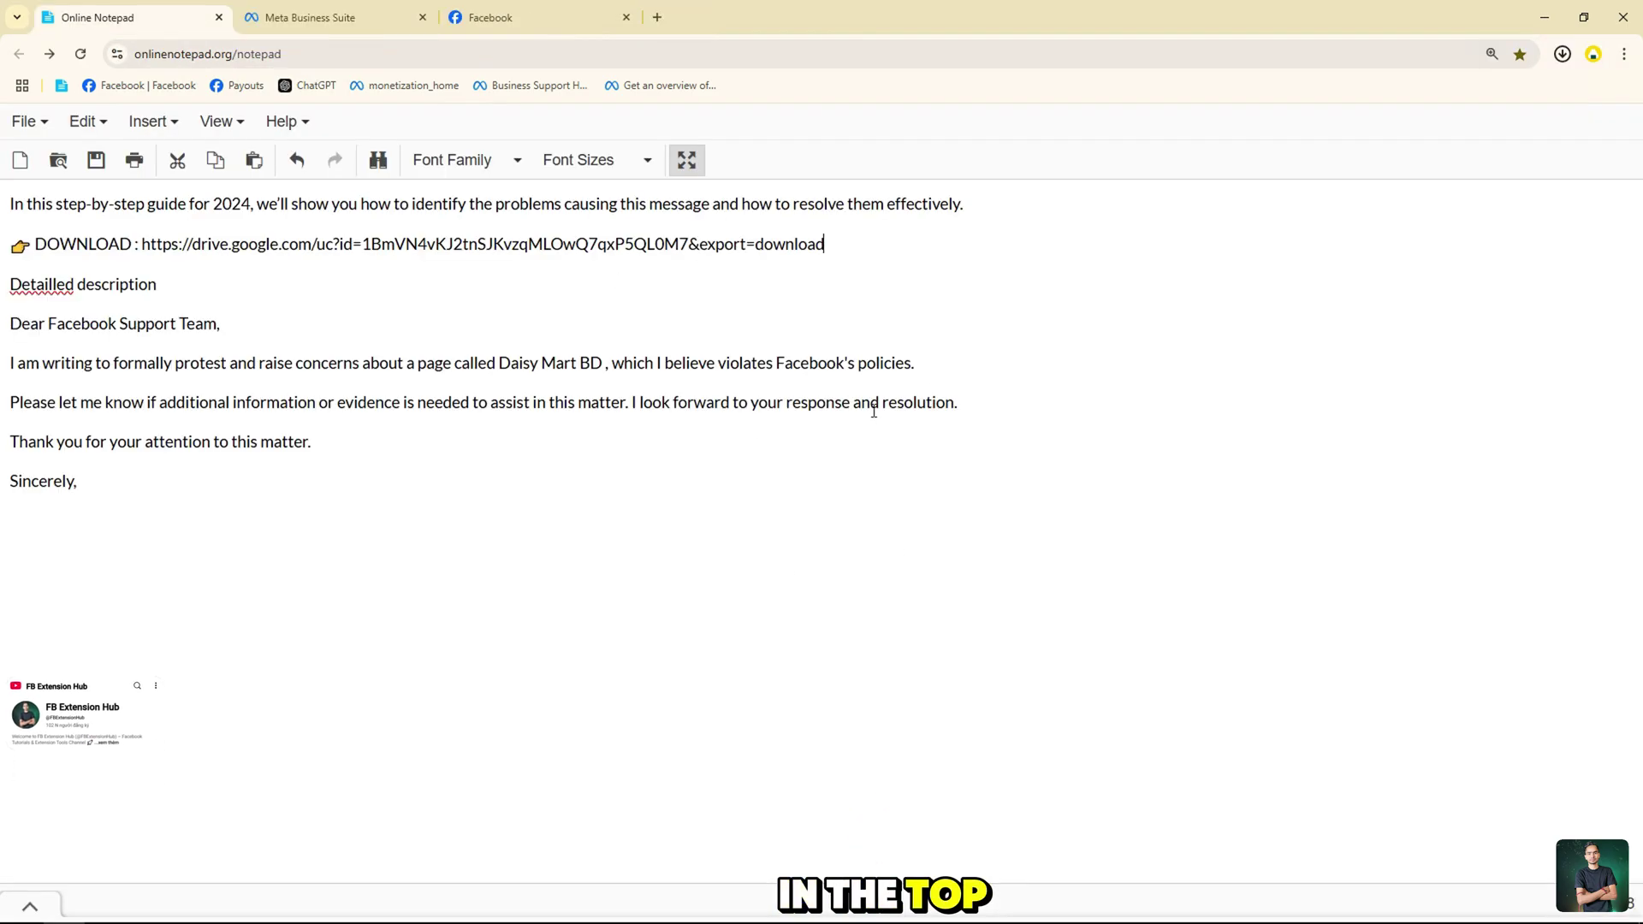
- Go to the Extensions management page and view the recent downloads
left_click(1624, 54)
mouse_move(1412, 335)
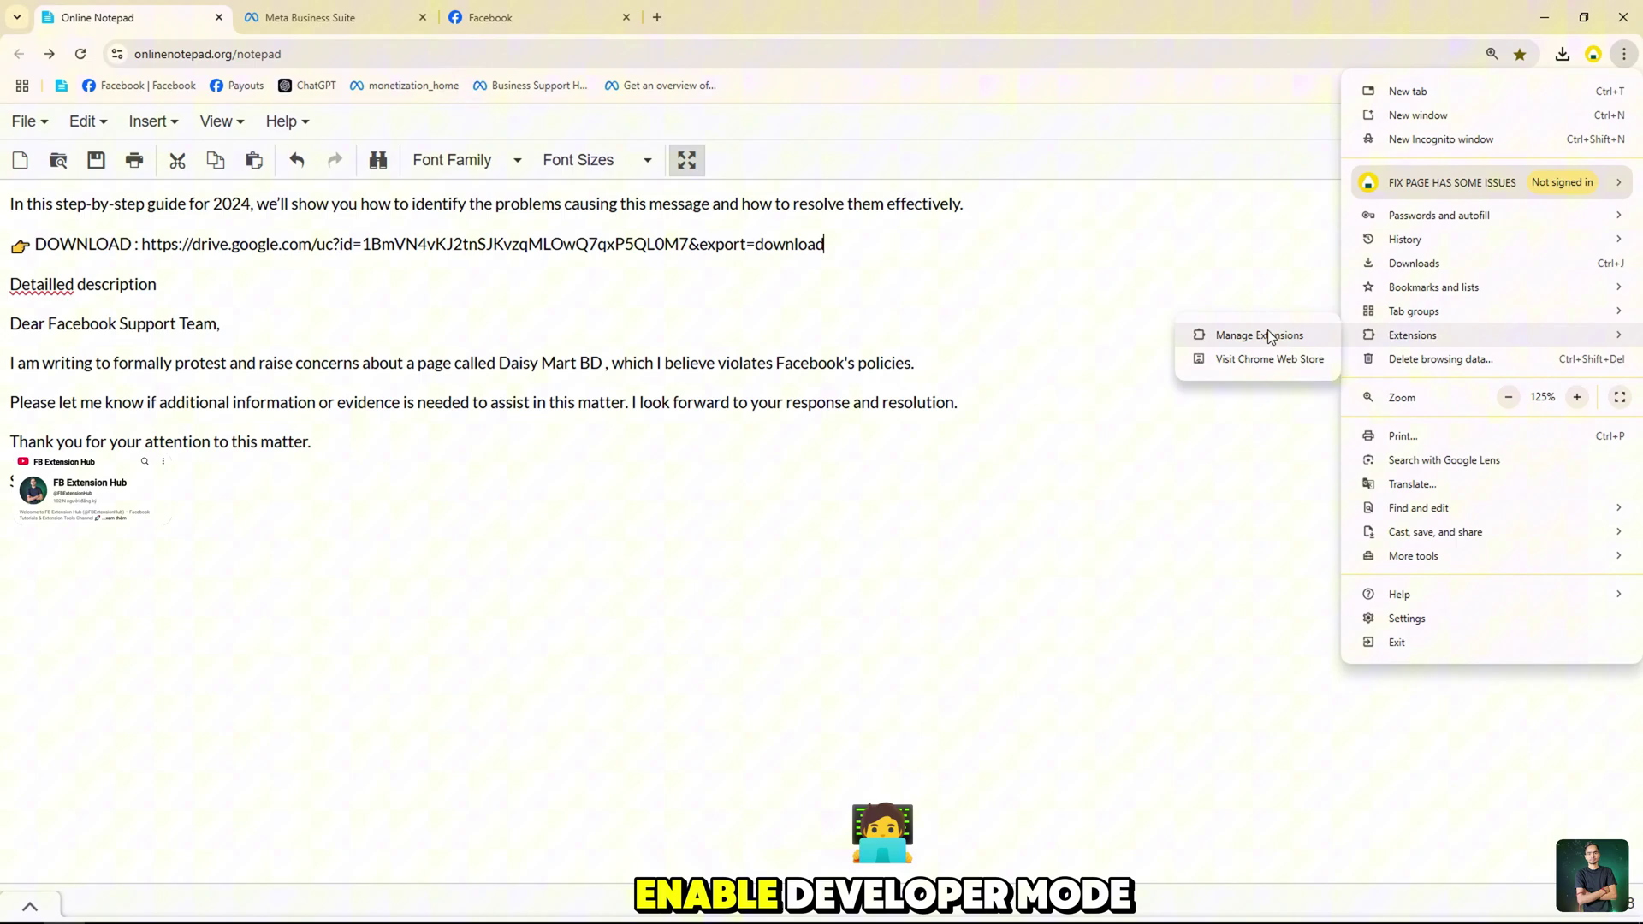
left_click(1258, 335)
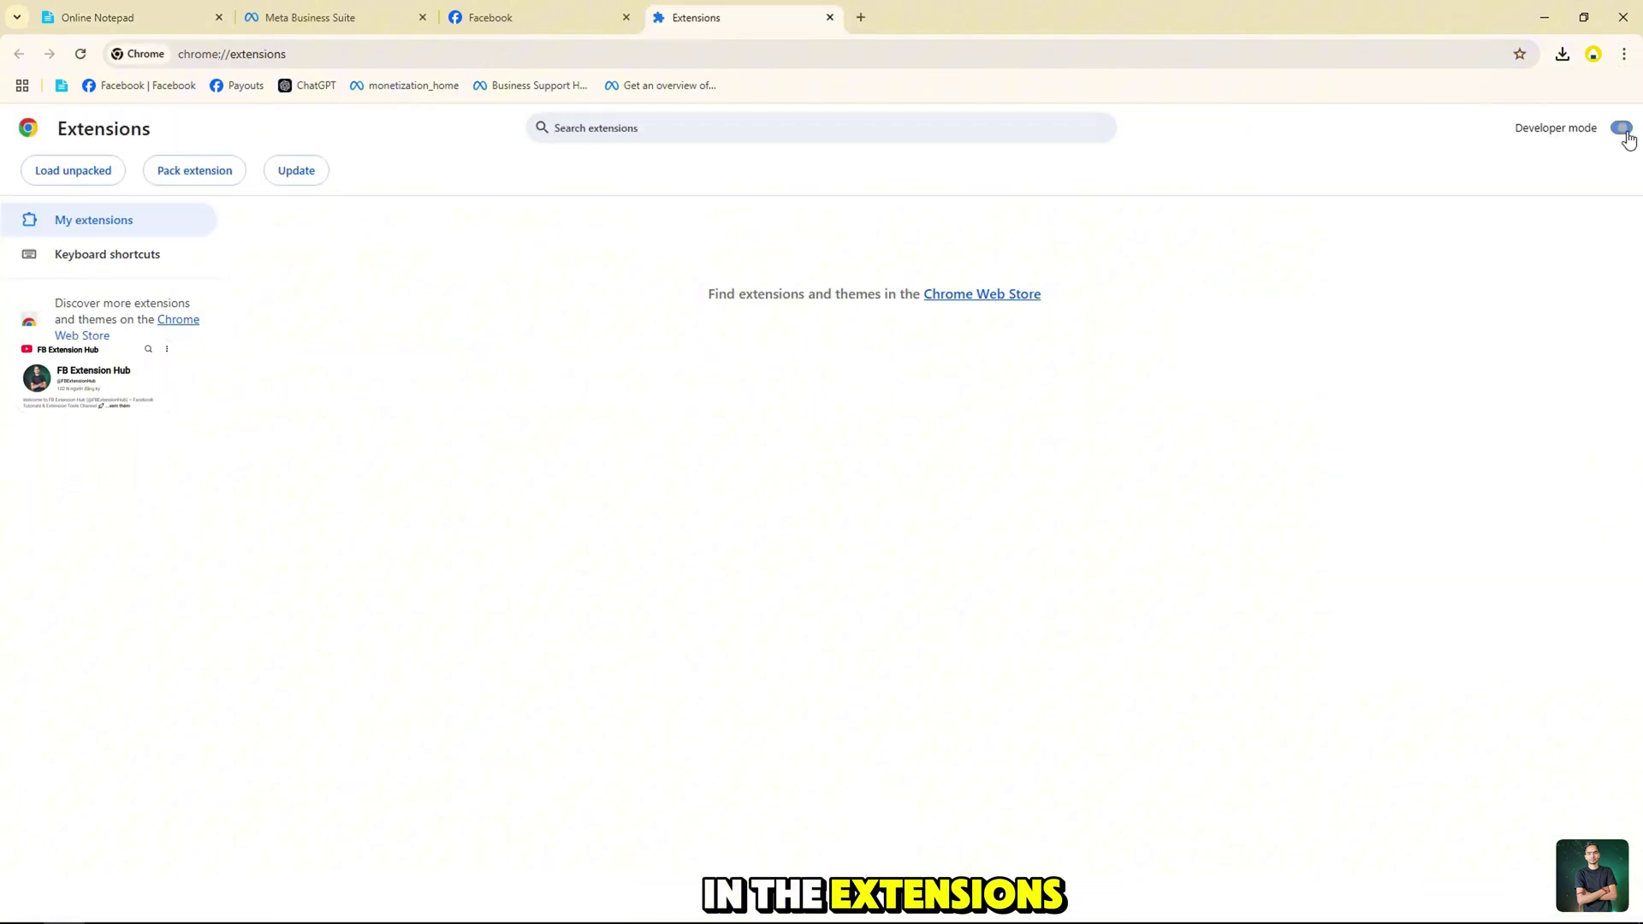
left_click(1562, 55)
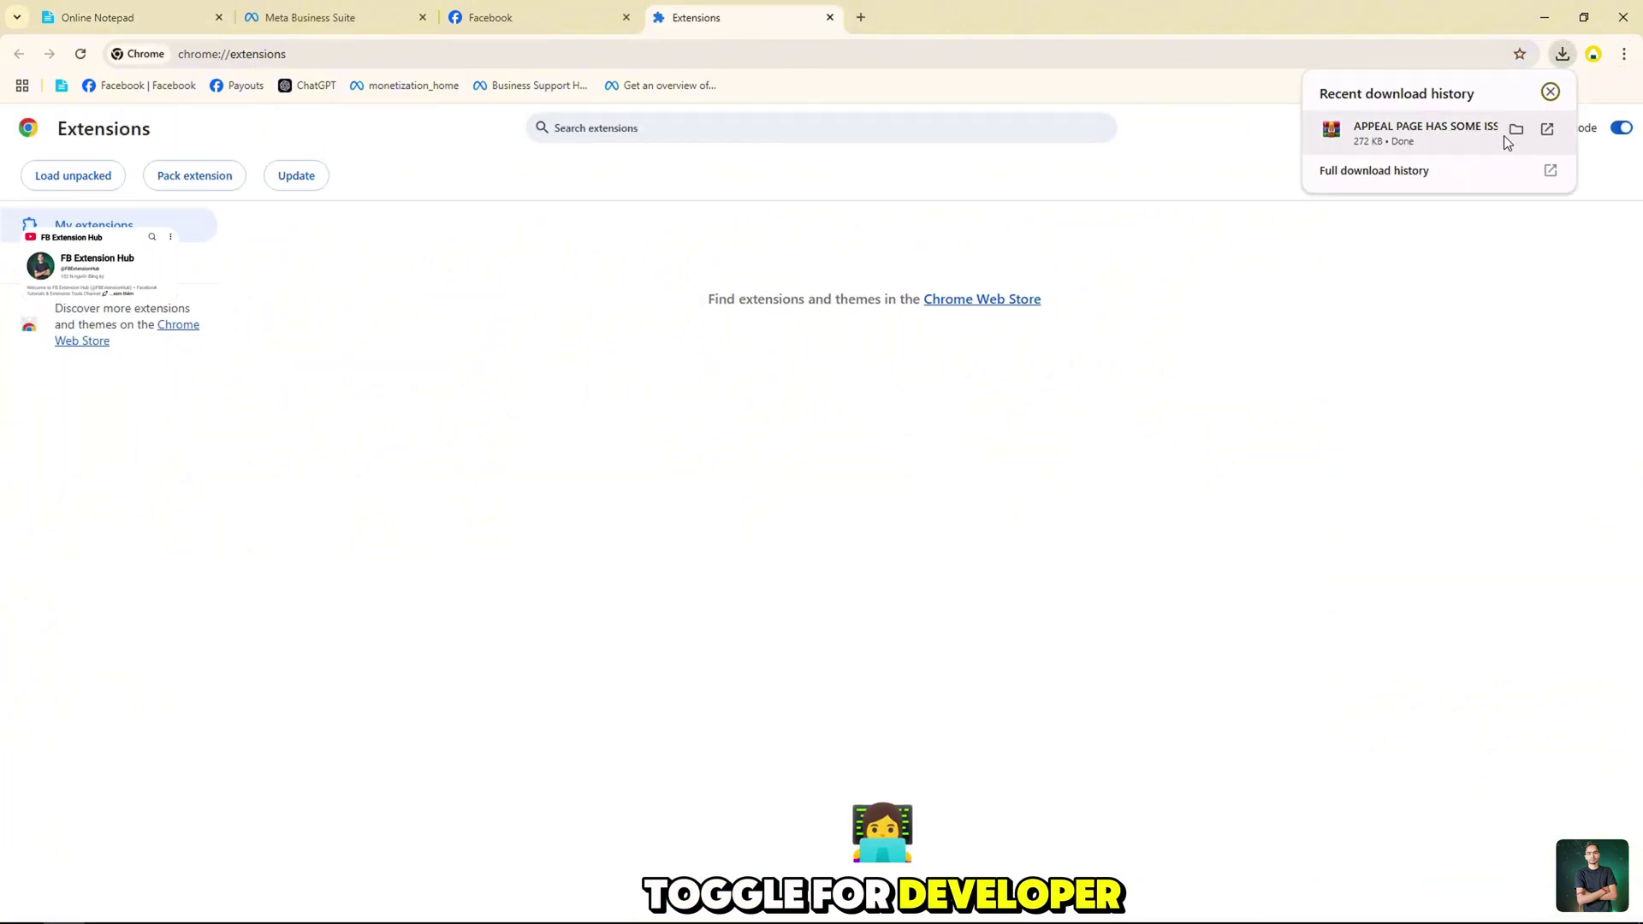
- Extract the downloaded appeal ZIP to its own folder and drag the extension folder onto chrome://extensions
left_click(1516, 129)
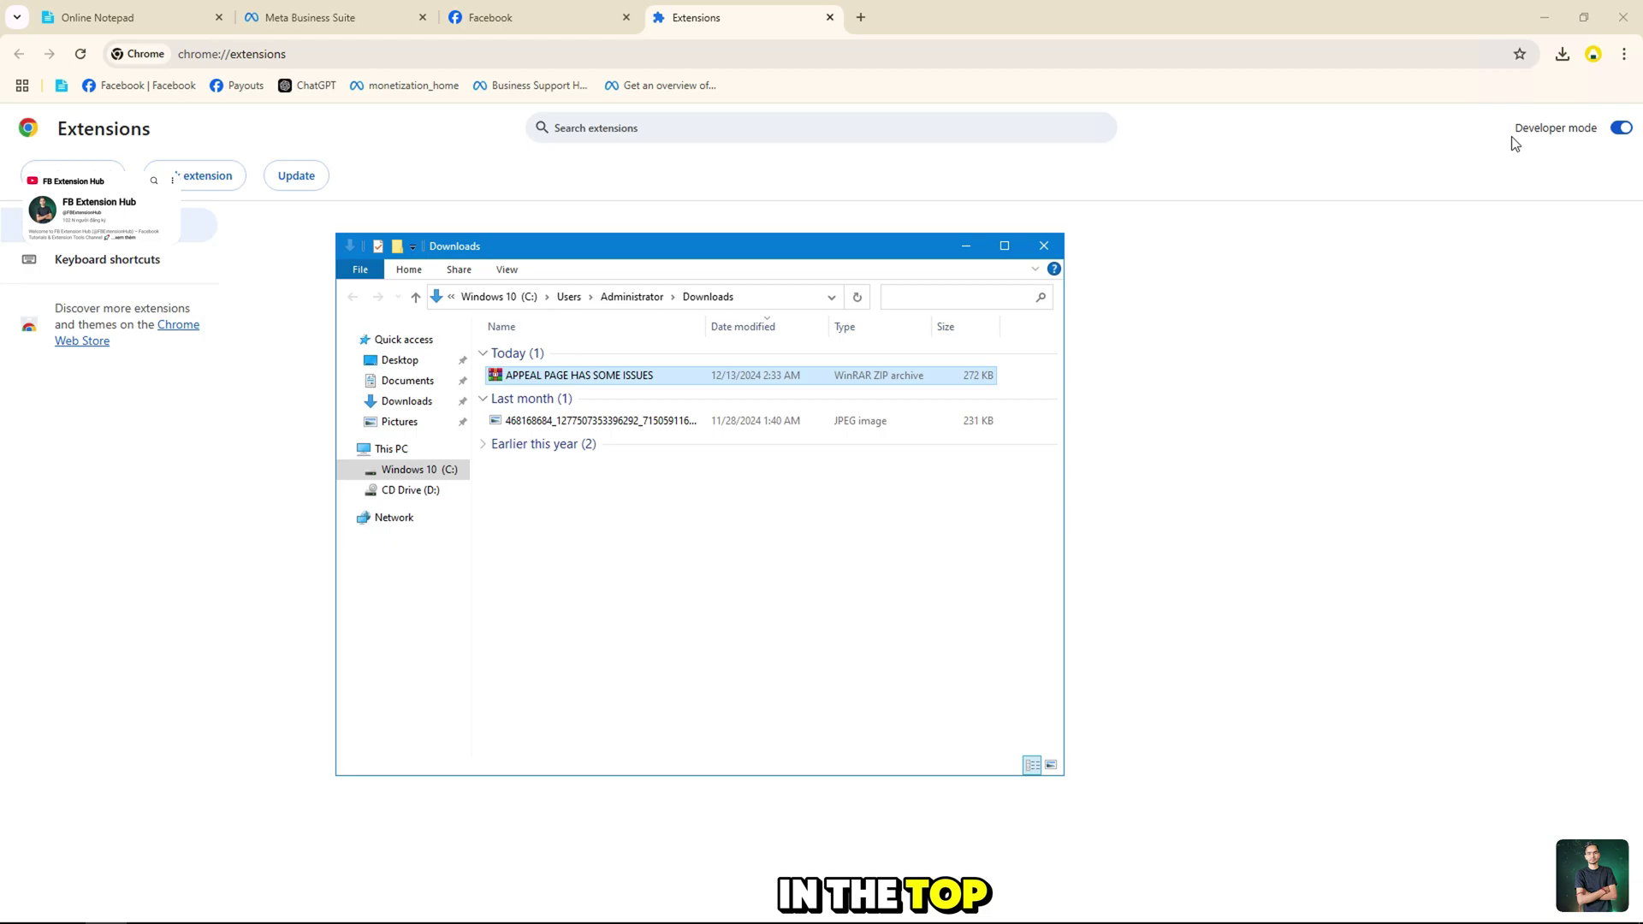
right_click(604, 375)
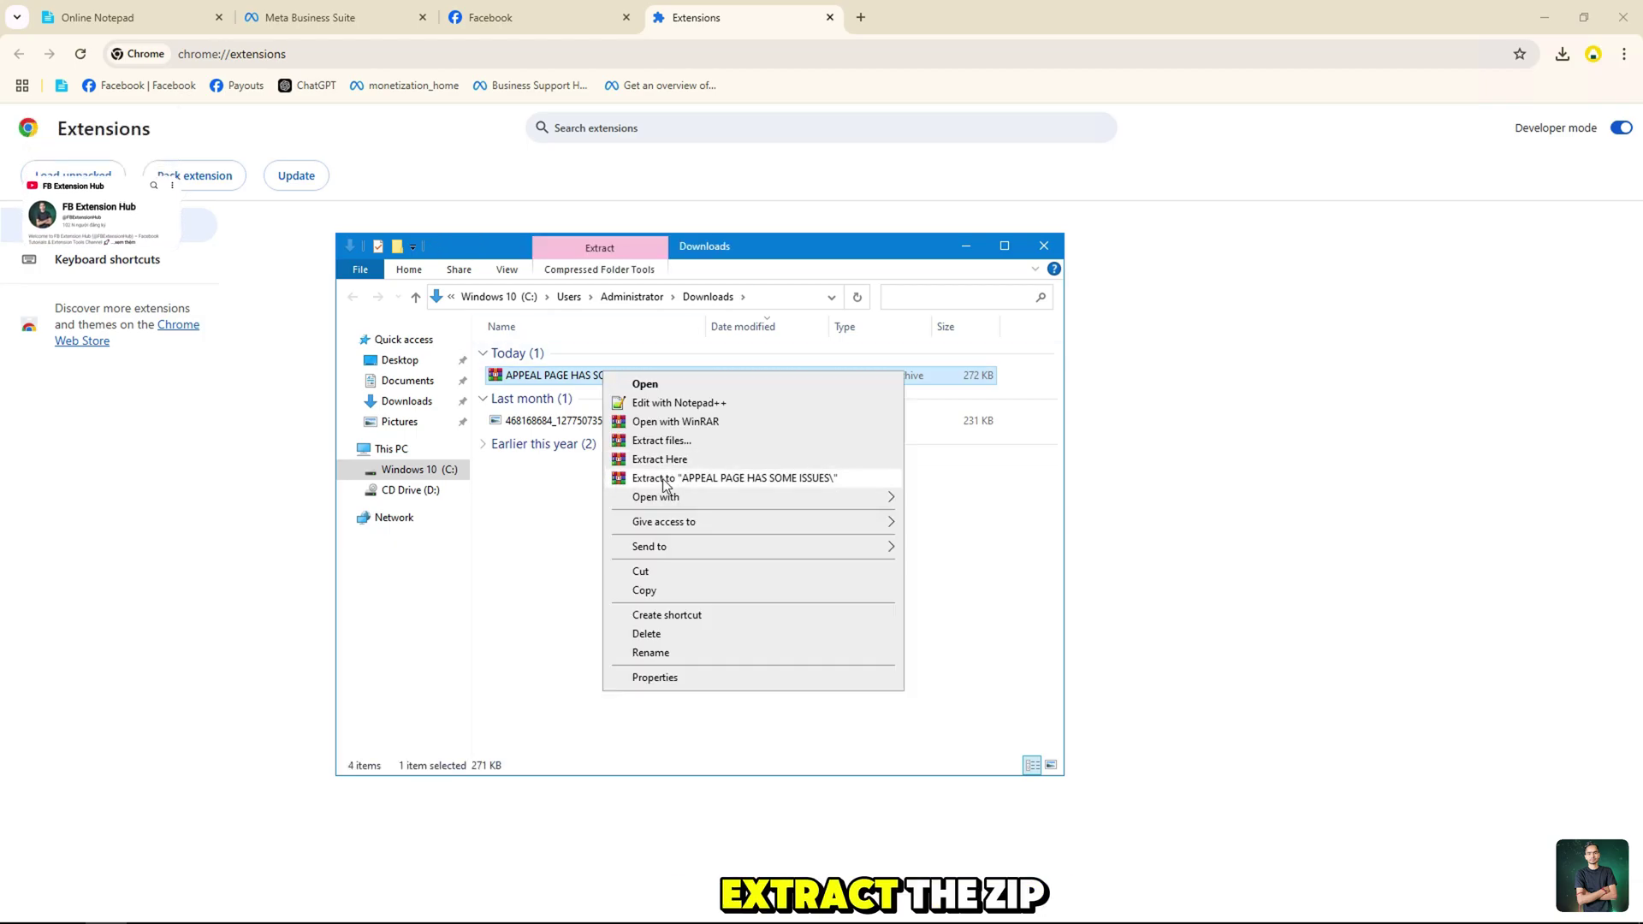
left_click(734, 478)
left_click_drag(772, 245, 1430, 259)
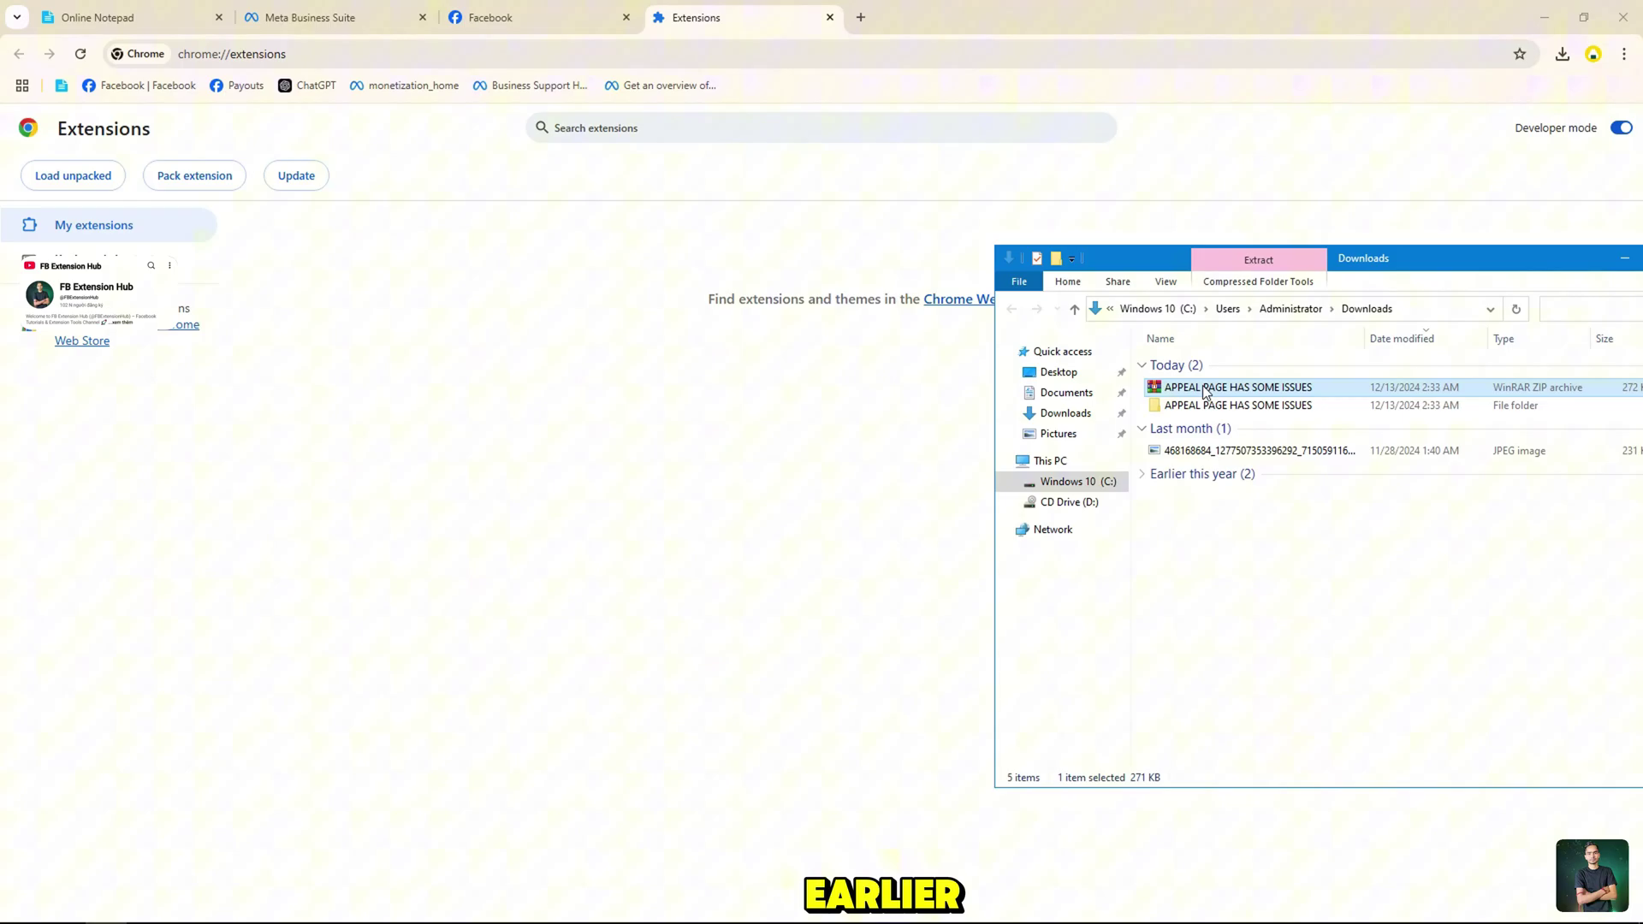
double_click(1232, 404)
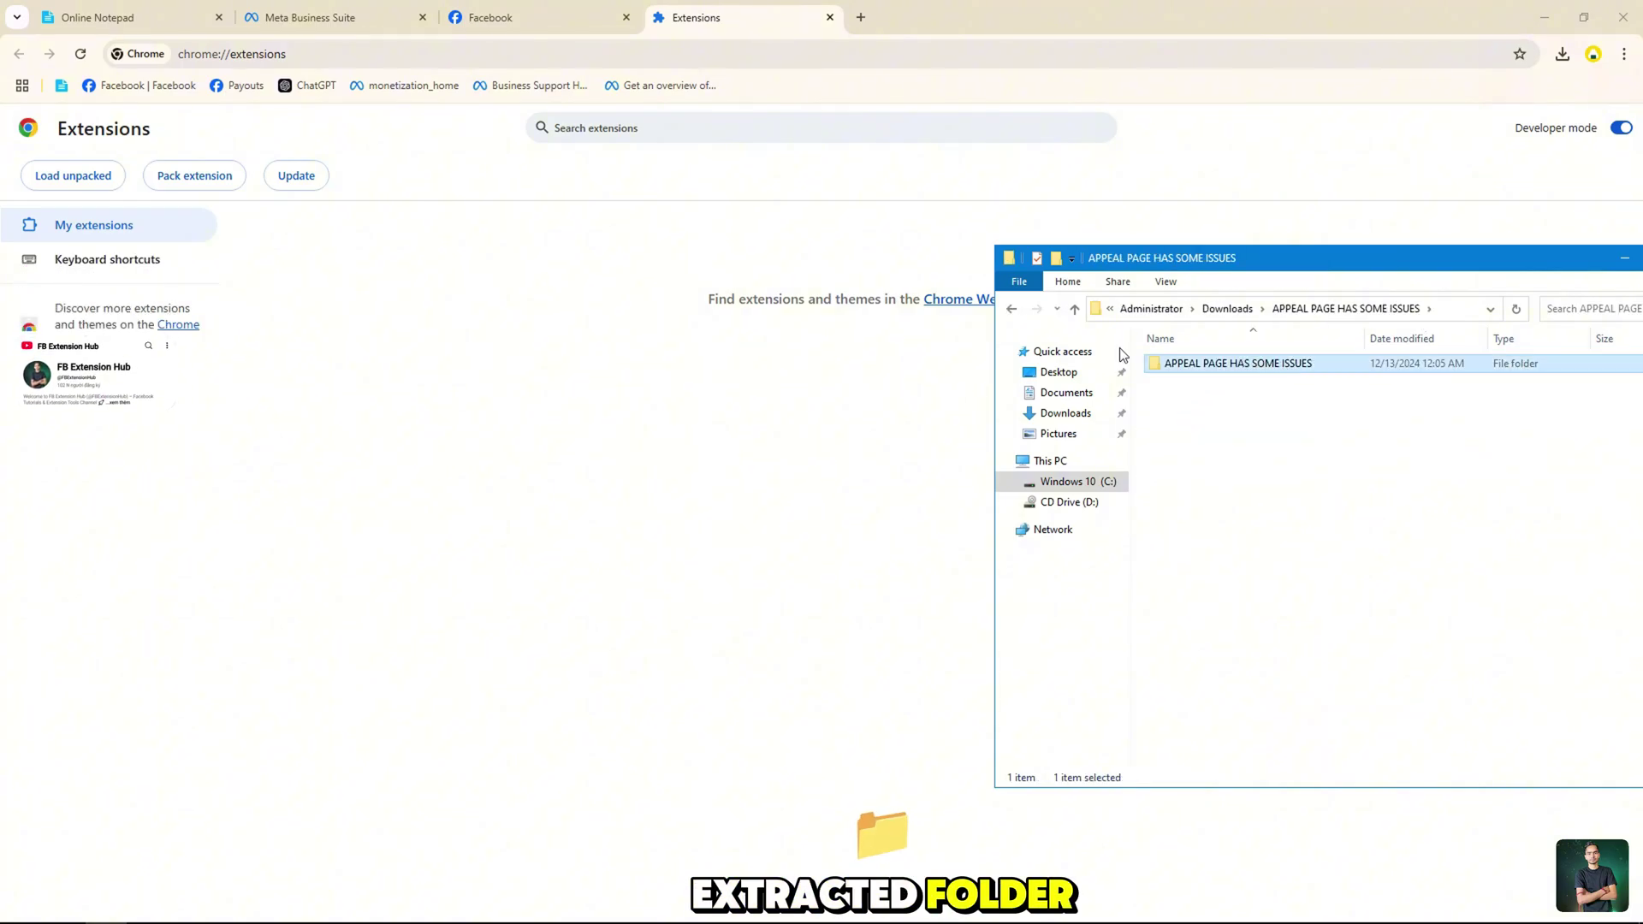
left_click_drag(1232, 363, 562, 335)
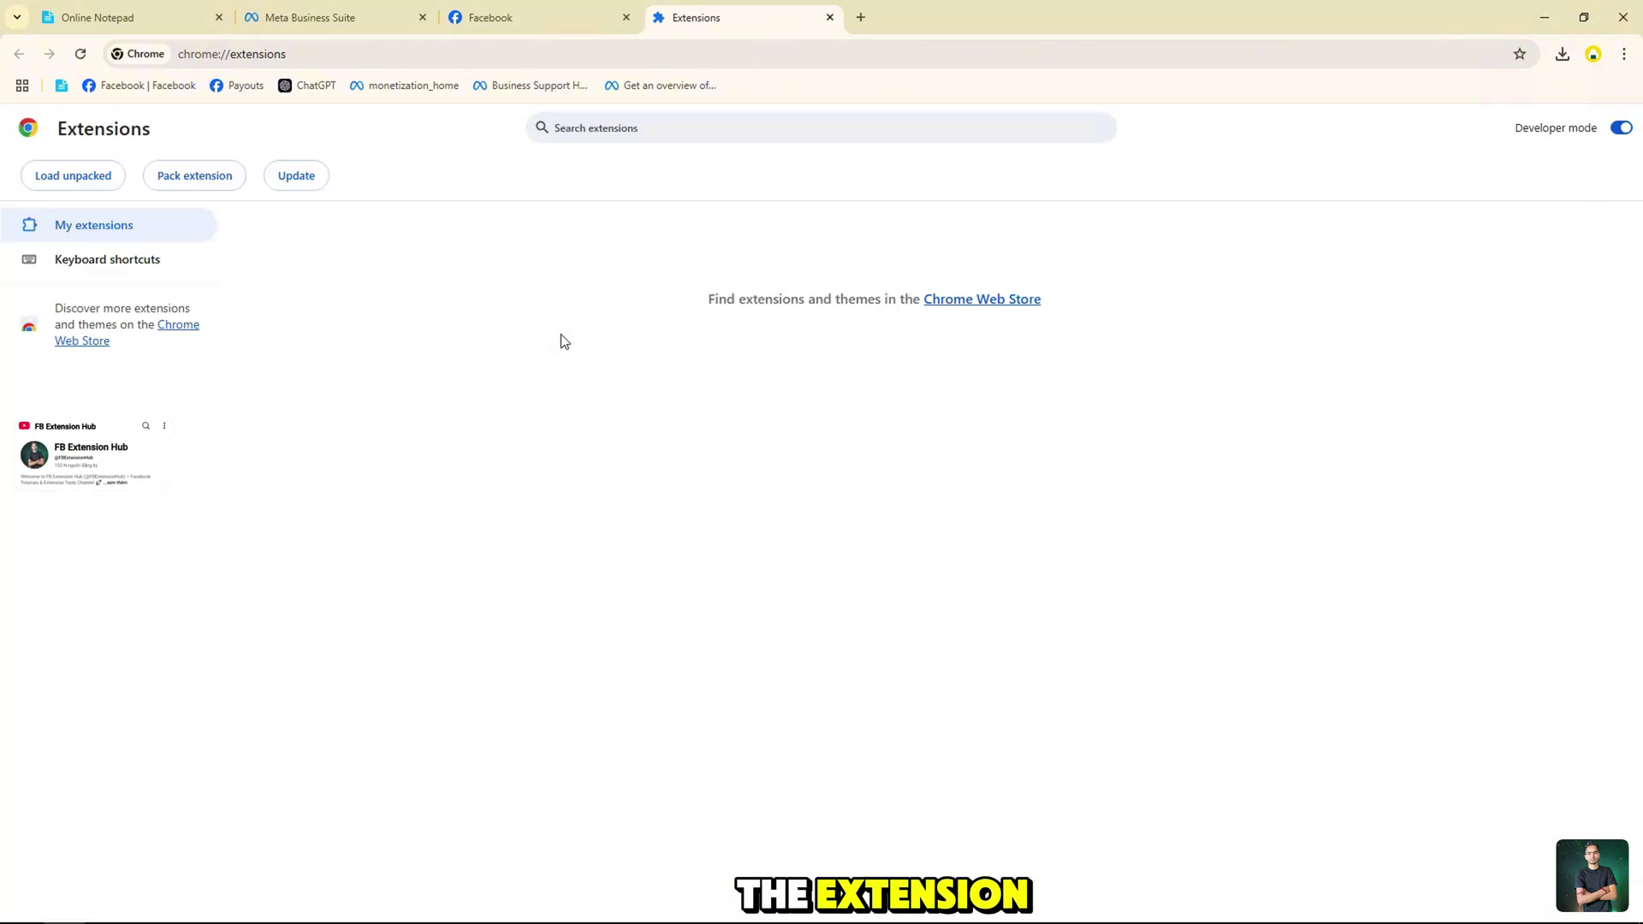
- Reload the installed APPEAL PAGE HAS SOME ISSUES extension
left_click_drag(430, 299, 614, 300)
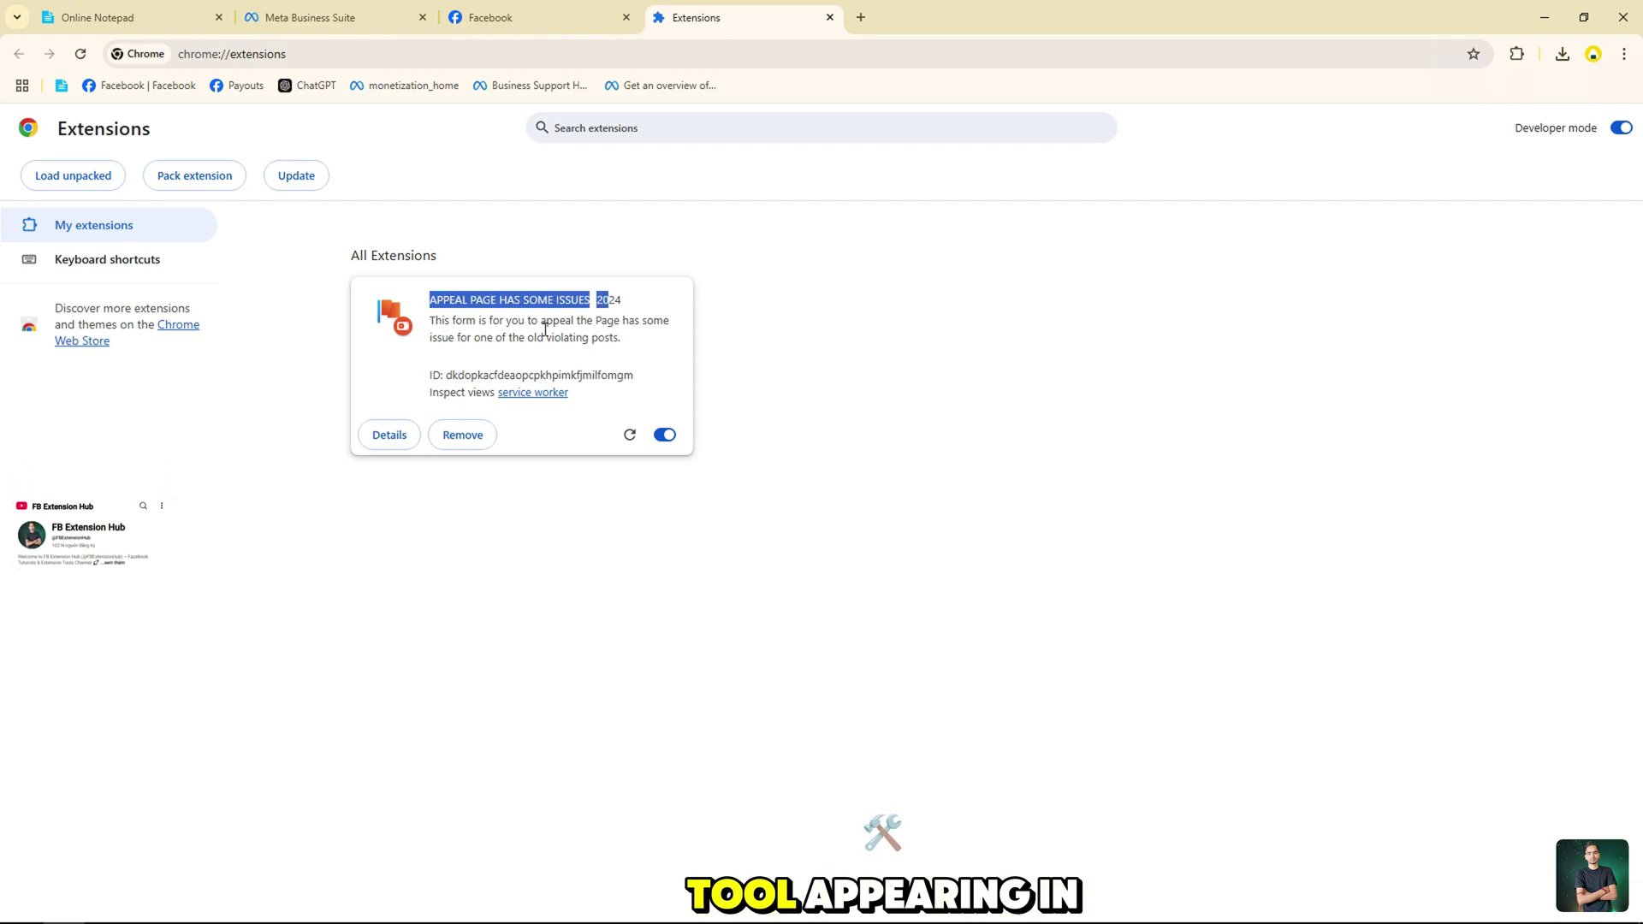
left_click_drag(429, 319, 623, 337)
left_click(635, 435)
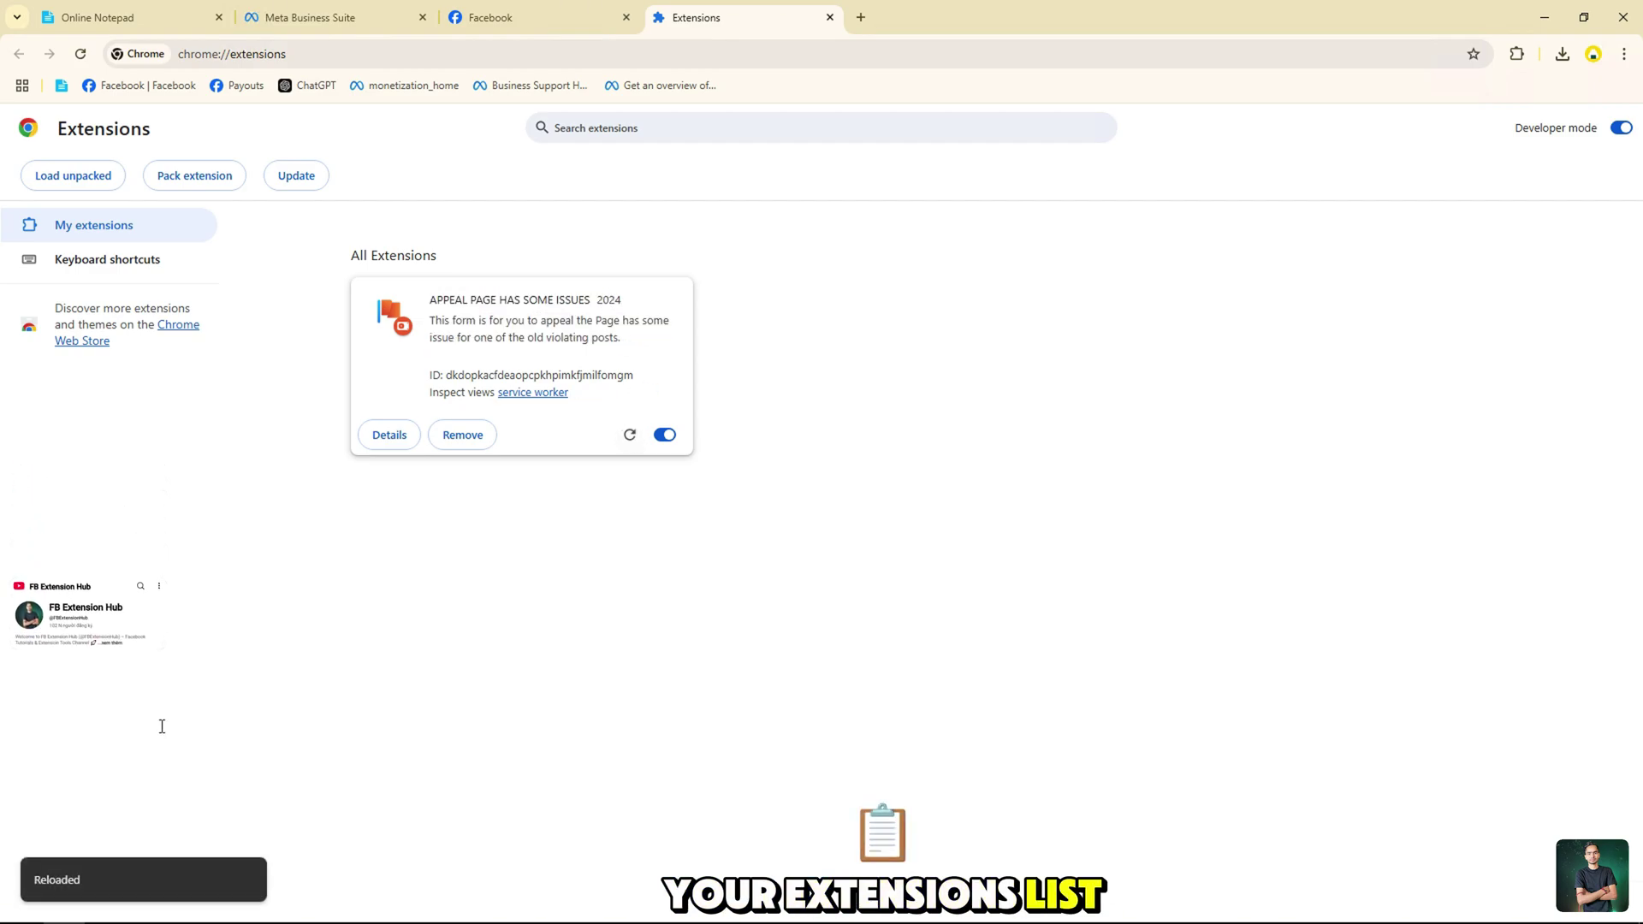
- Pin the appeal extension to the toolbar and launch its Facebook appeal form
left_click(1520, 53)
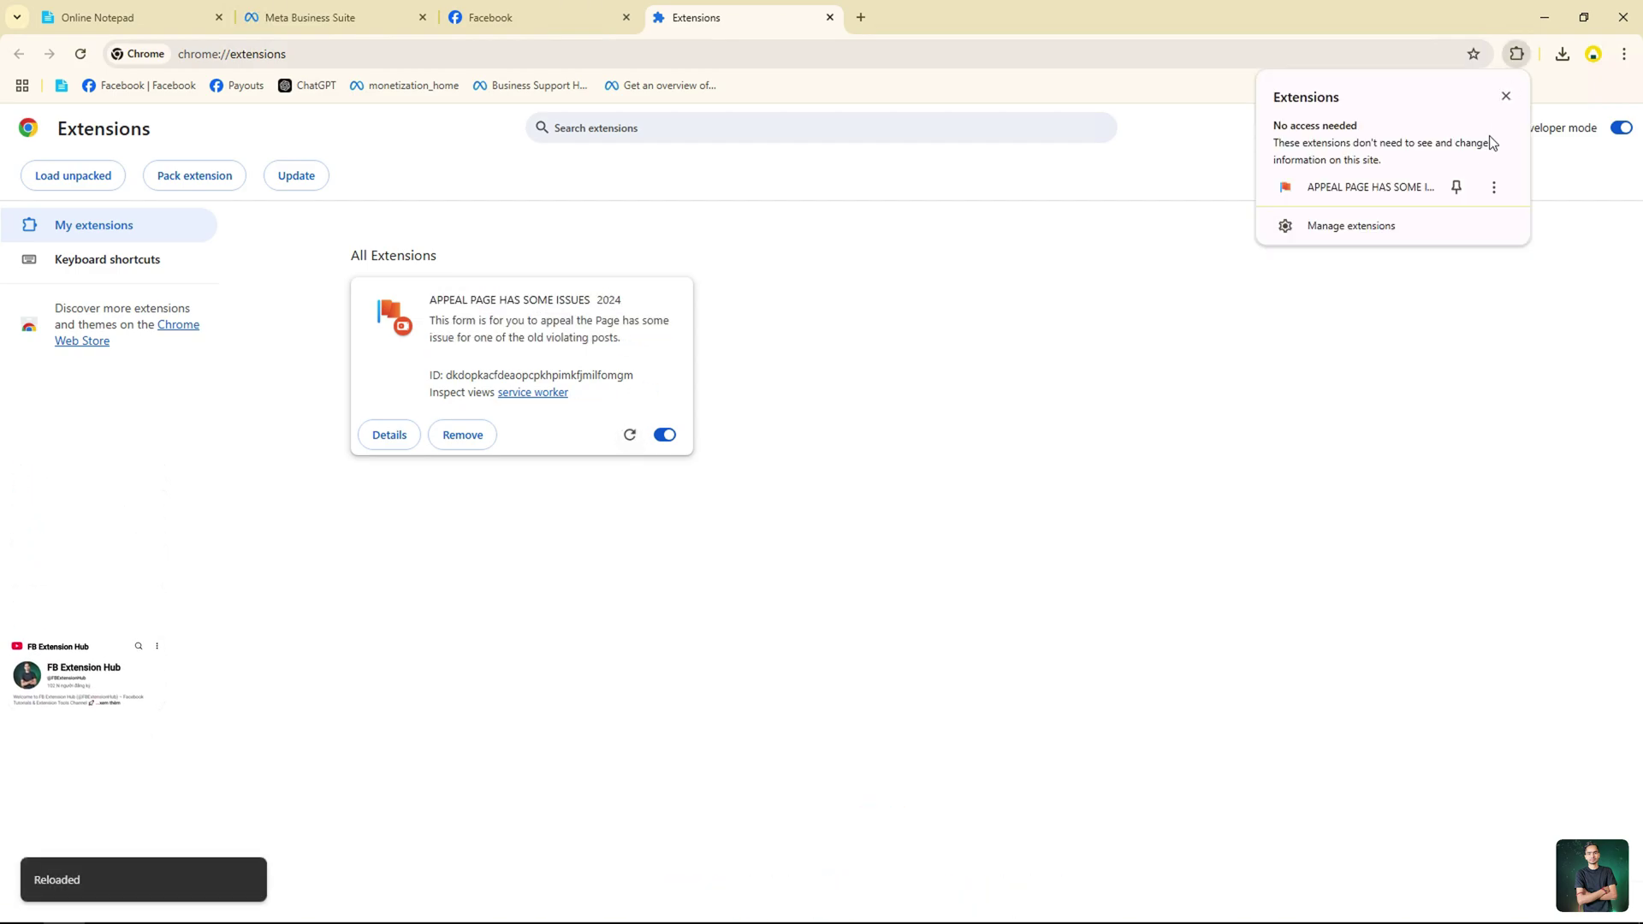
left_click(1465, 183)
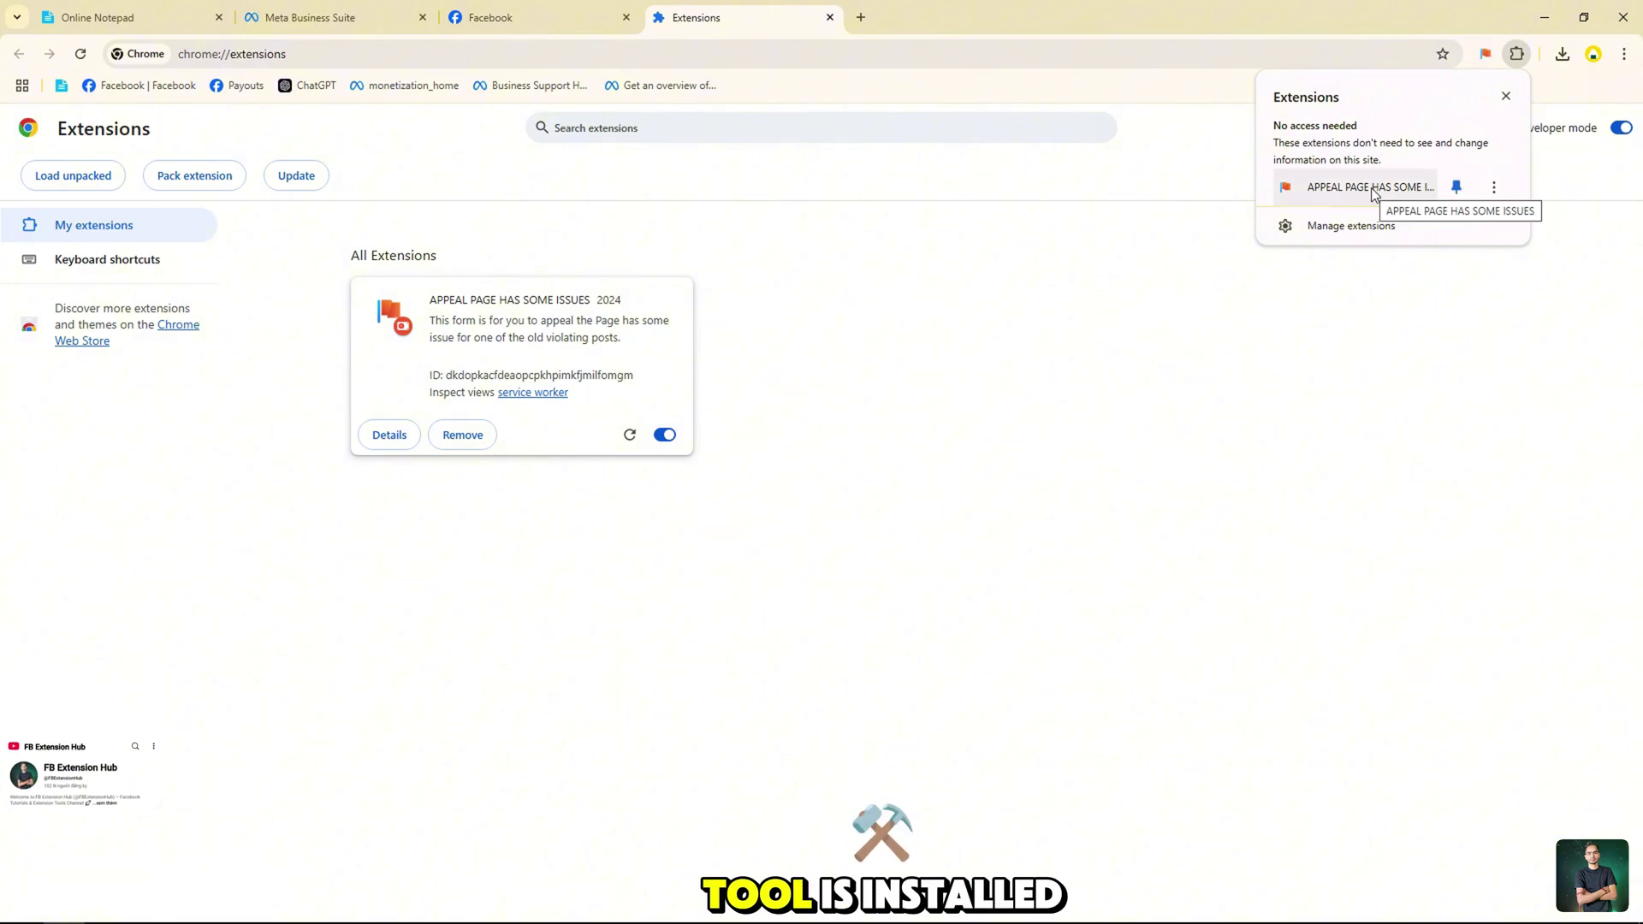
left_click(1370, 188)
left_click_drag(611, 283, 973, 299)
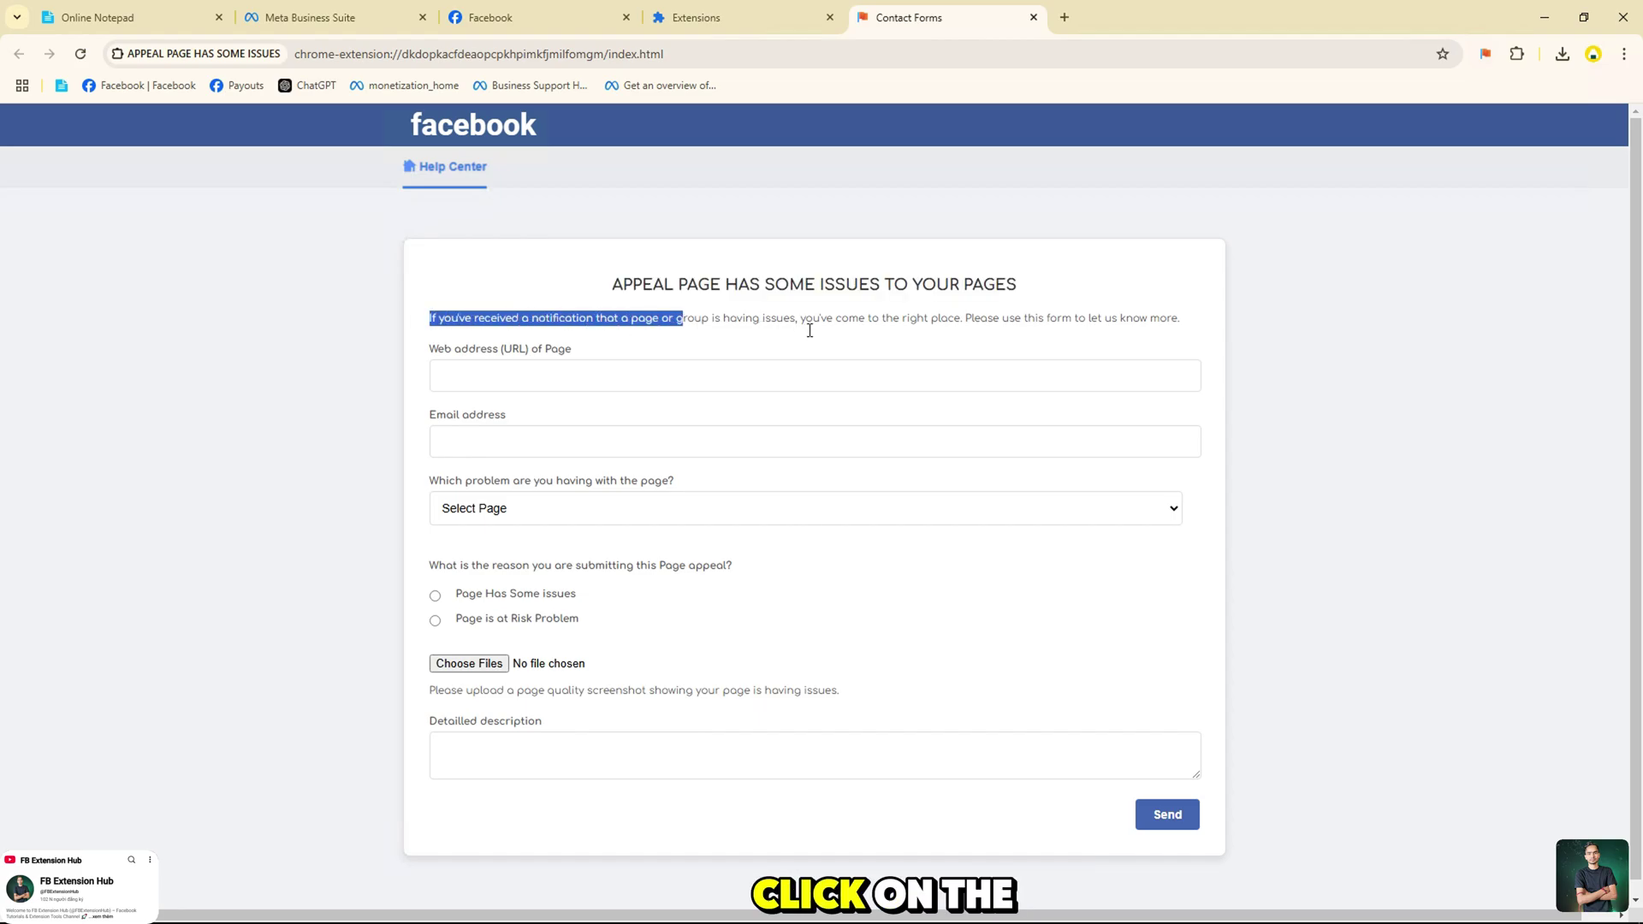
- Paste the Daisy Mart BD Facebook page address into the form's Web address field
left_click_drag(809, 331, 1045, 329)
left_click_drag(433, 348, 574, 352)
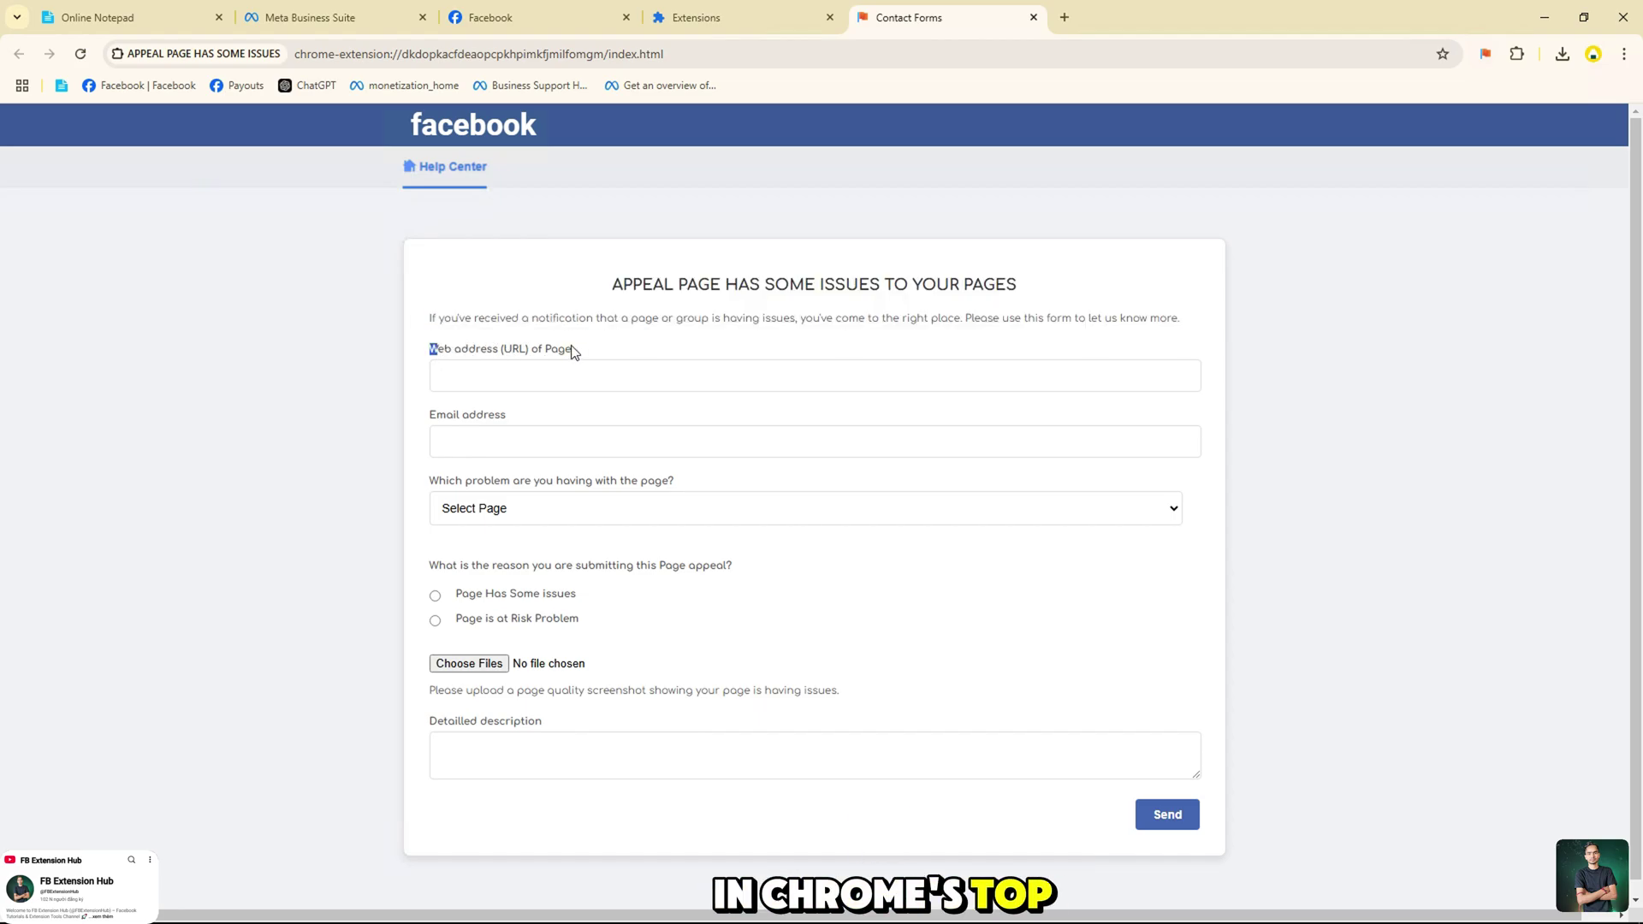
left_click(513, 375)
left_click(498, 15)
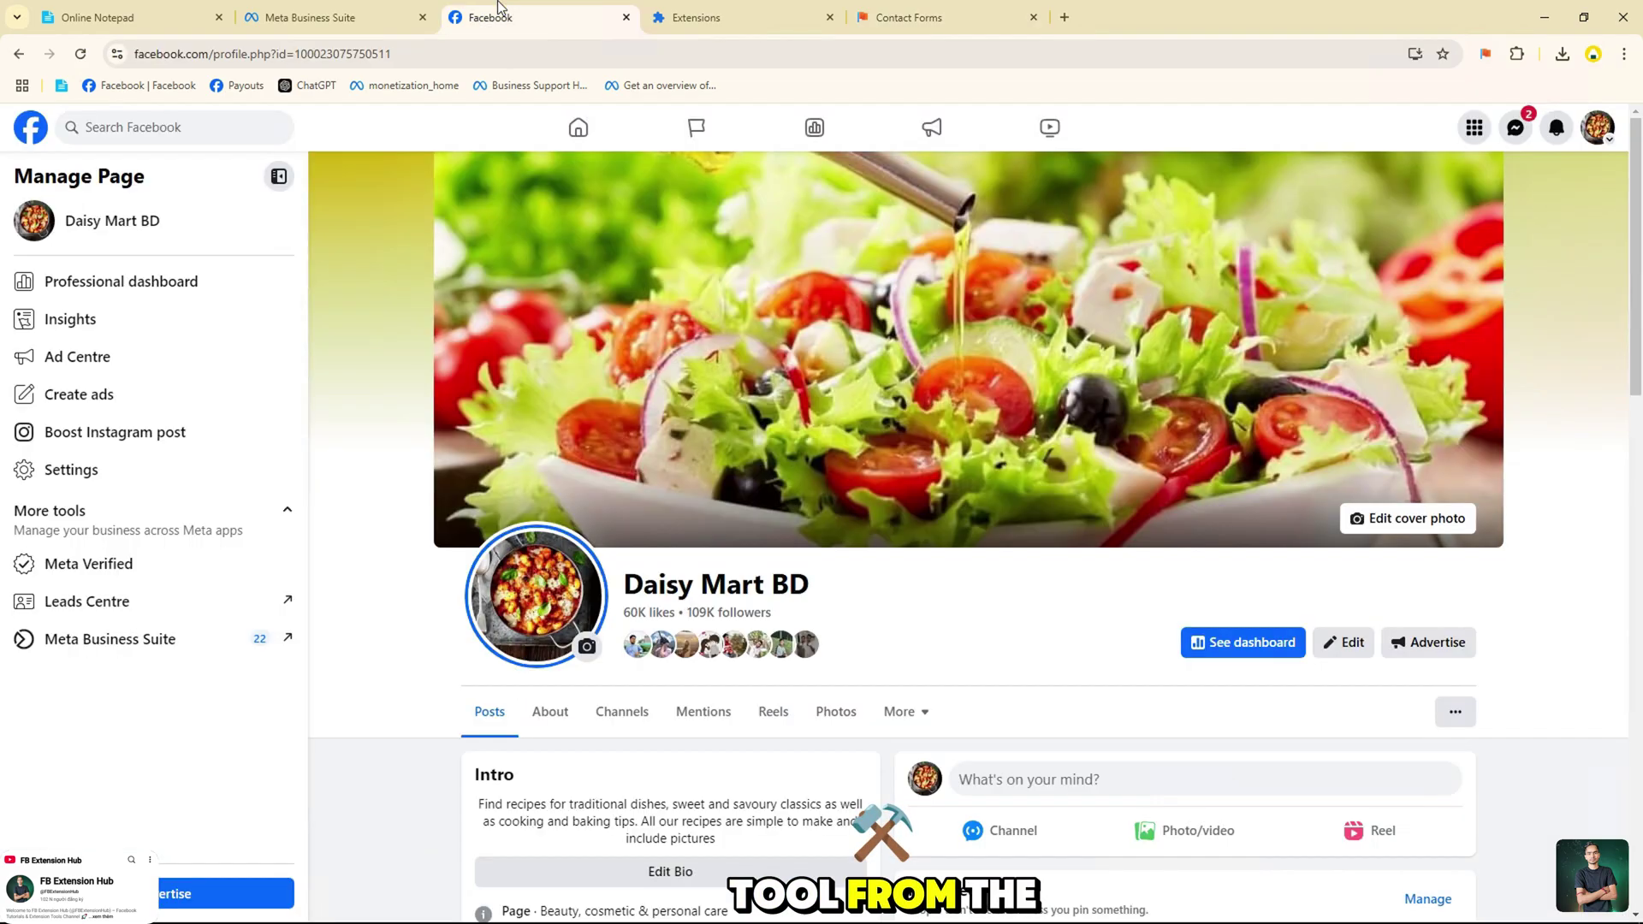
left_click(381, 54)
right_click(381, 60)
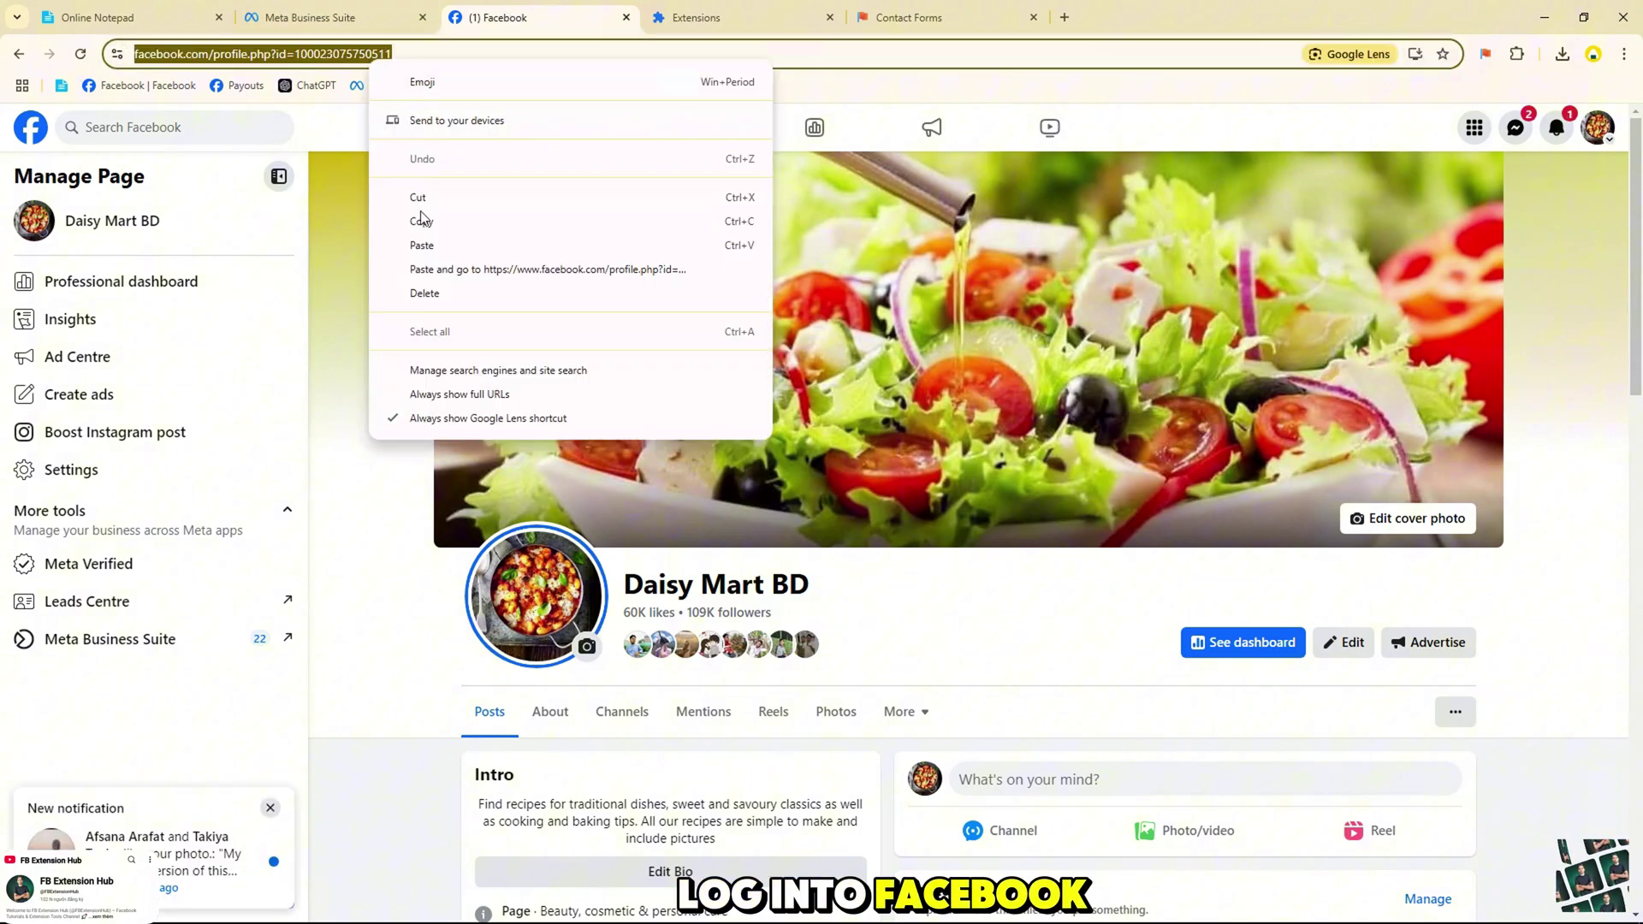
left_click(423, 225)
left_click(908, 17)
left_click(526, 375)
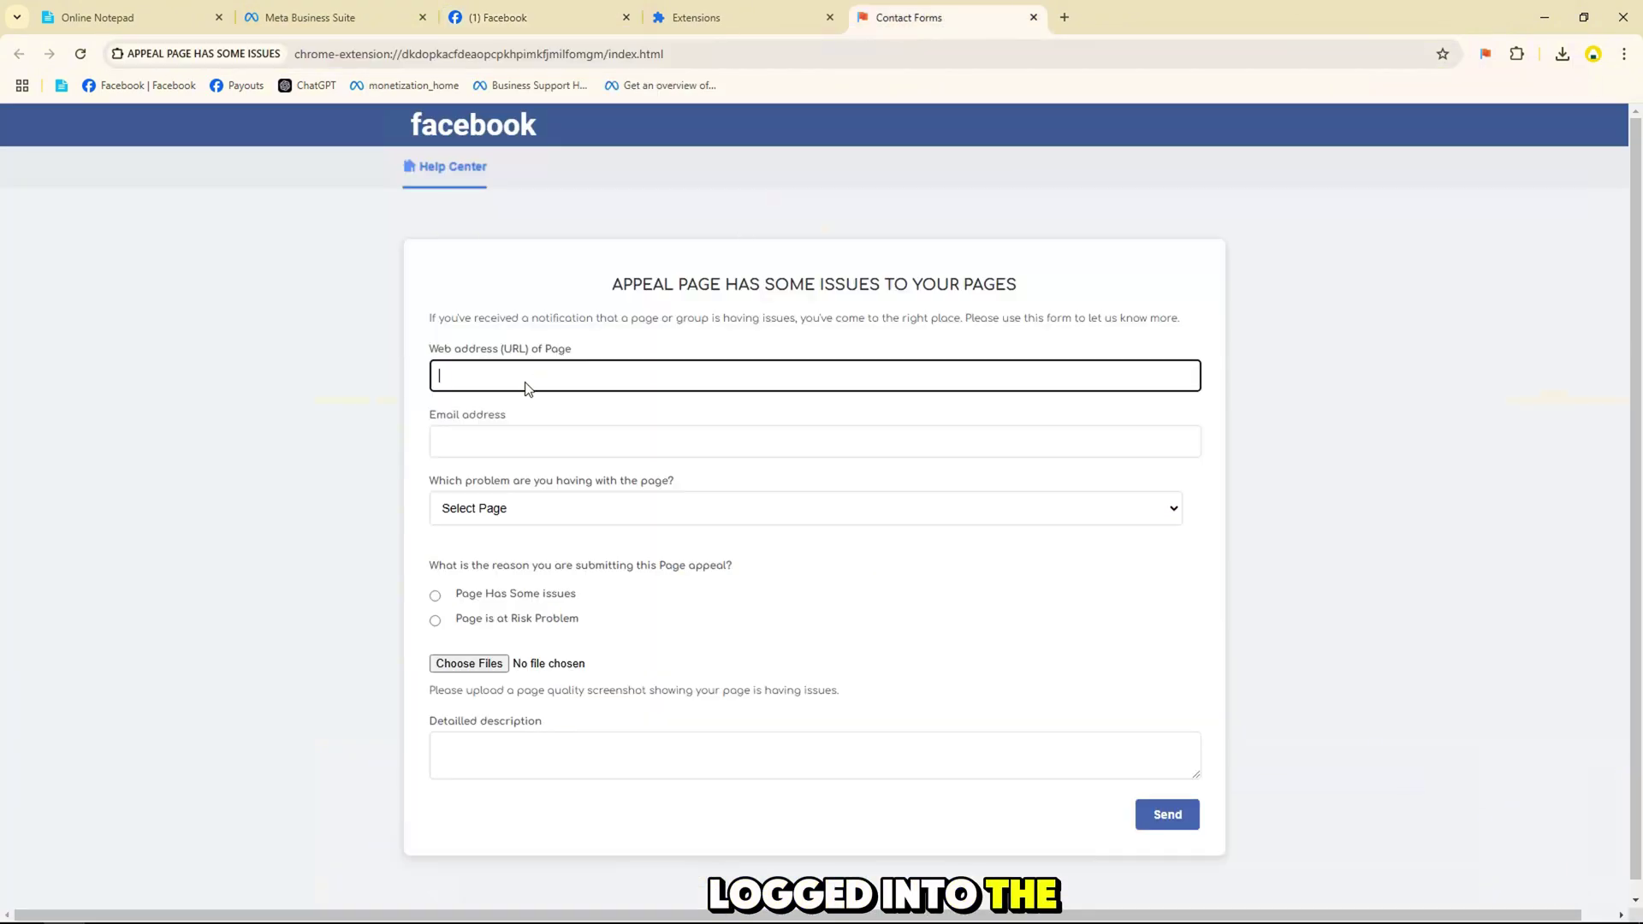
key("ctrl+v")
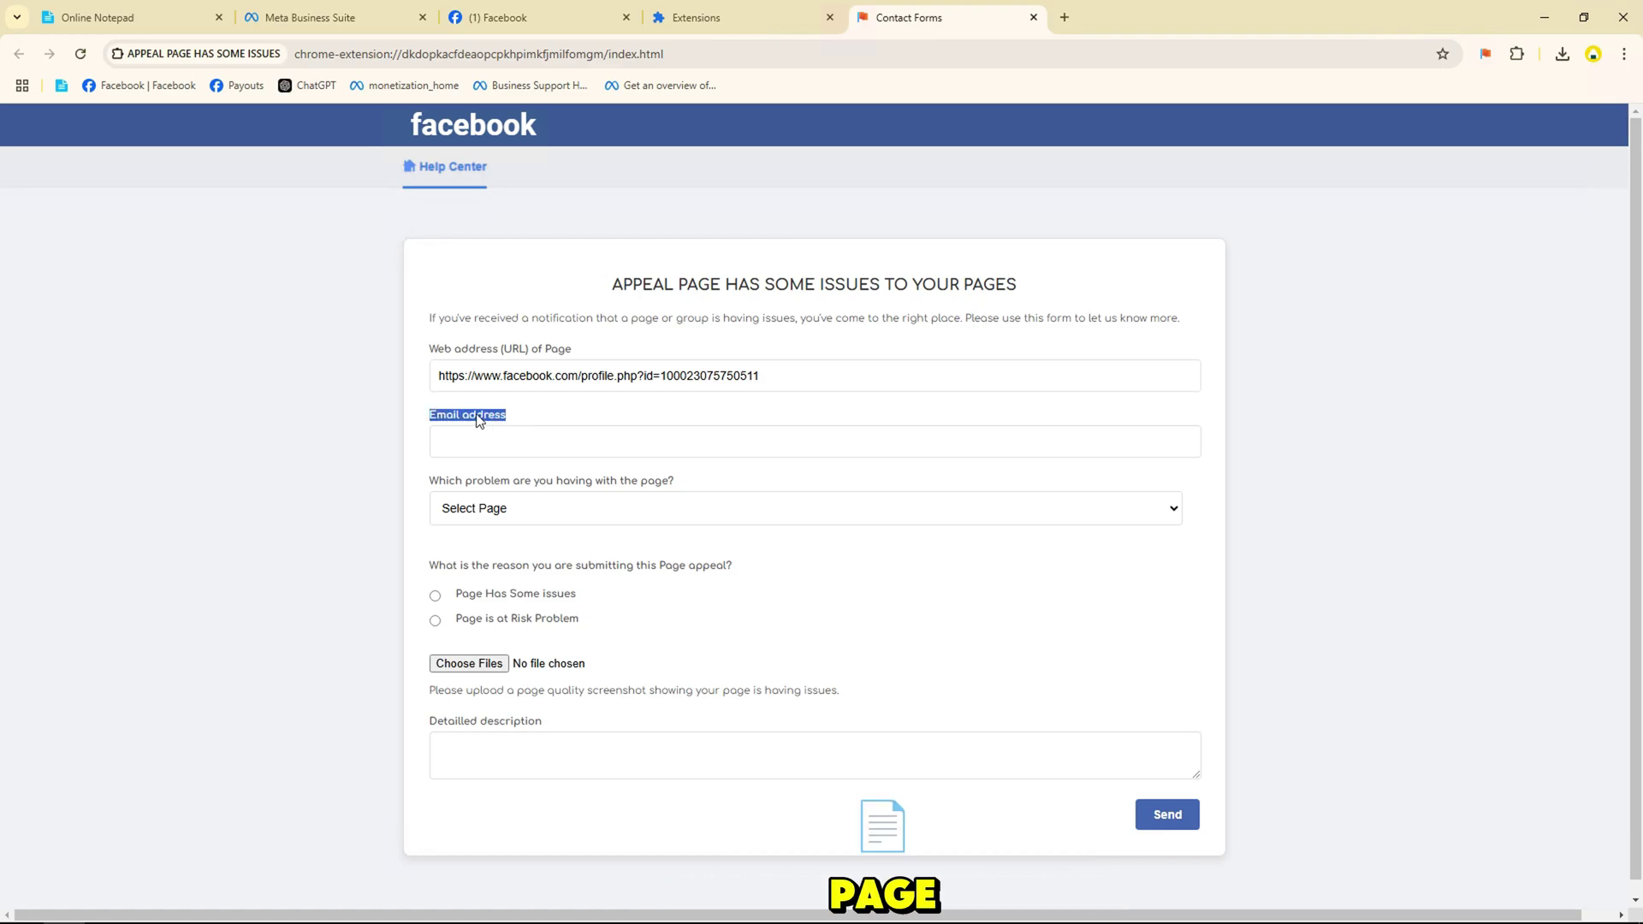
- Check the page's About section, then fill in the email and choose Daisy Mart BD as the problem page
left_click(526, 17)
left_click(550, 701)
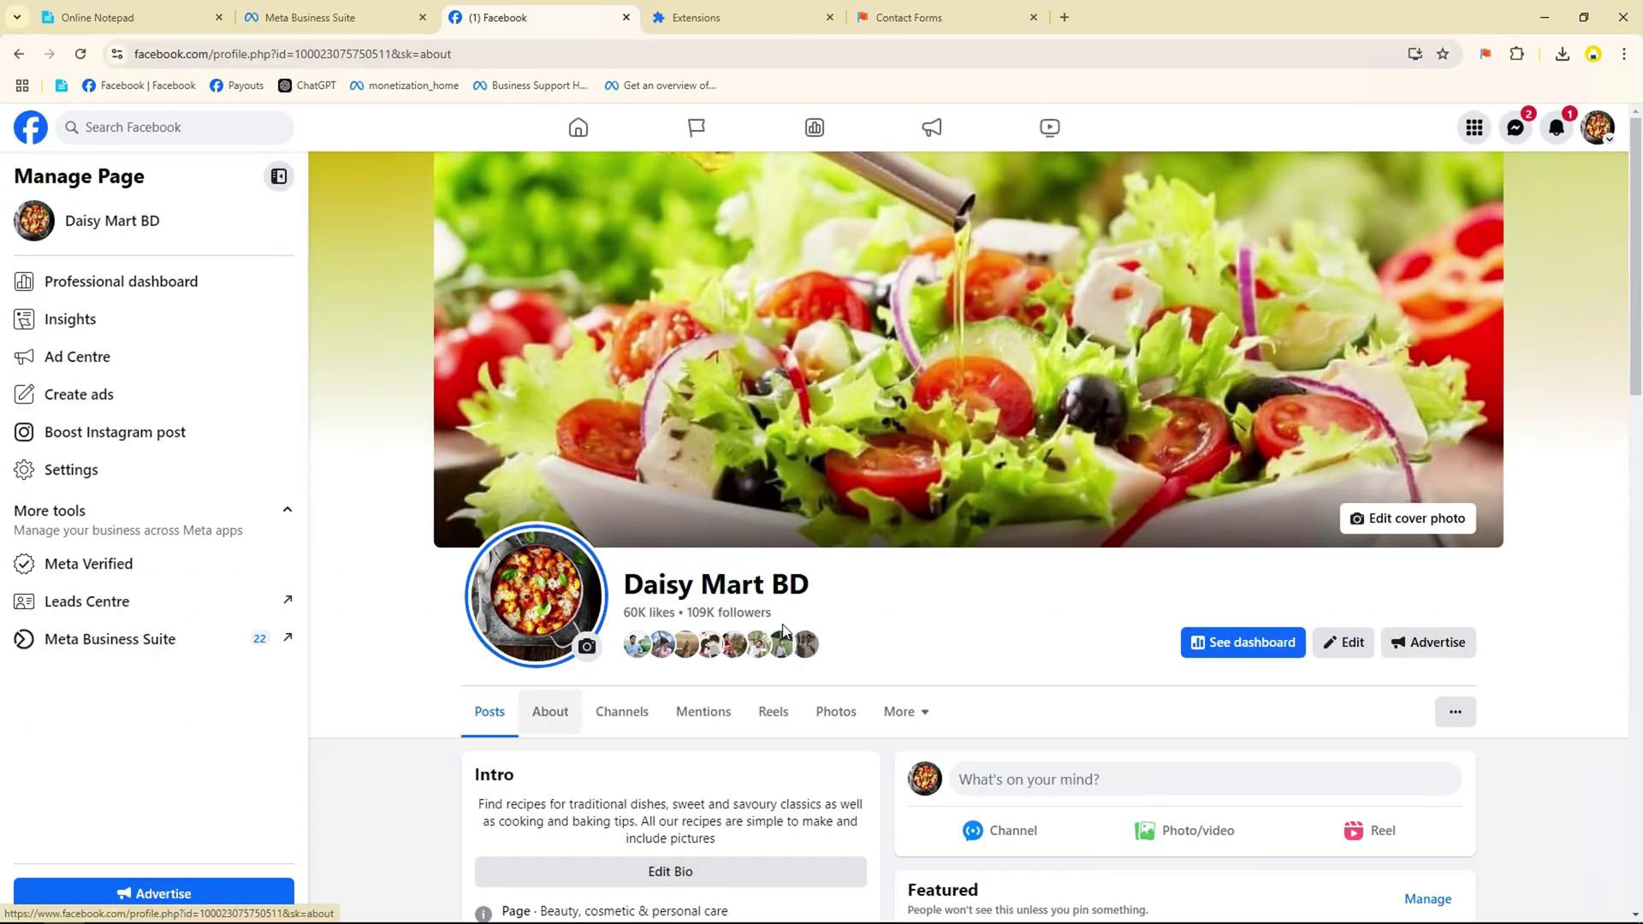
scroll(895, 514, "down", 3)
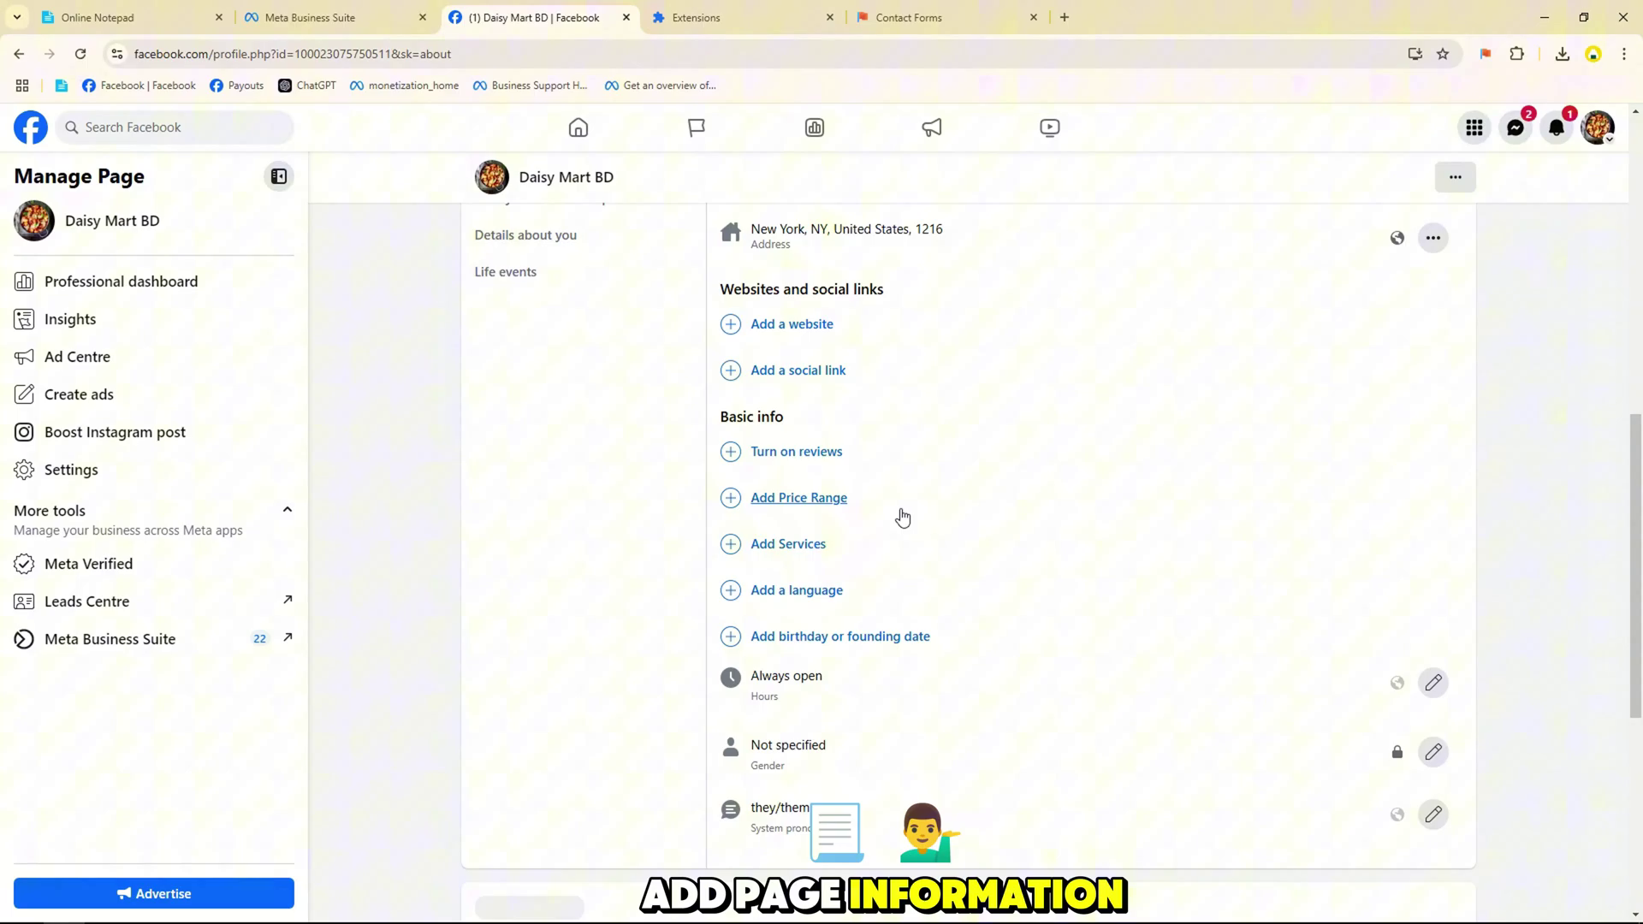
scroll(895, 515, "up", 6)
left_click(908, 18)
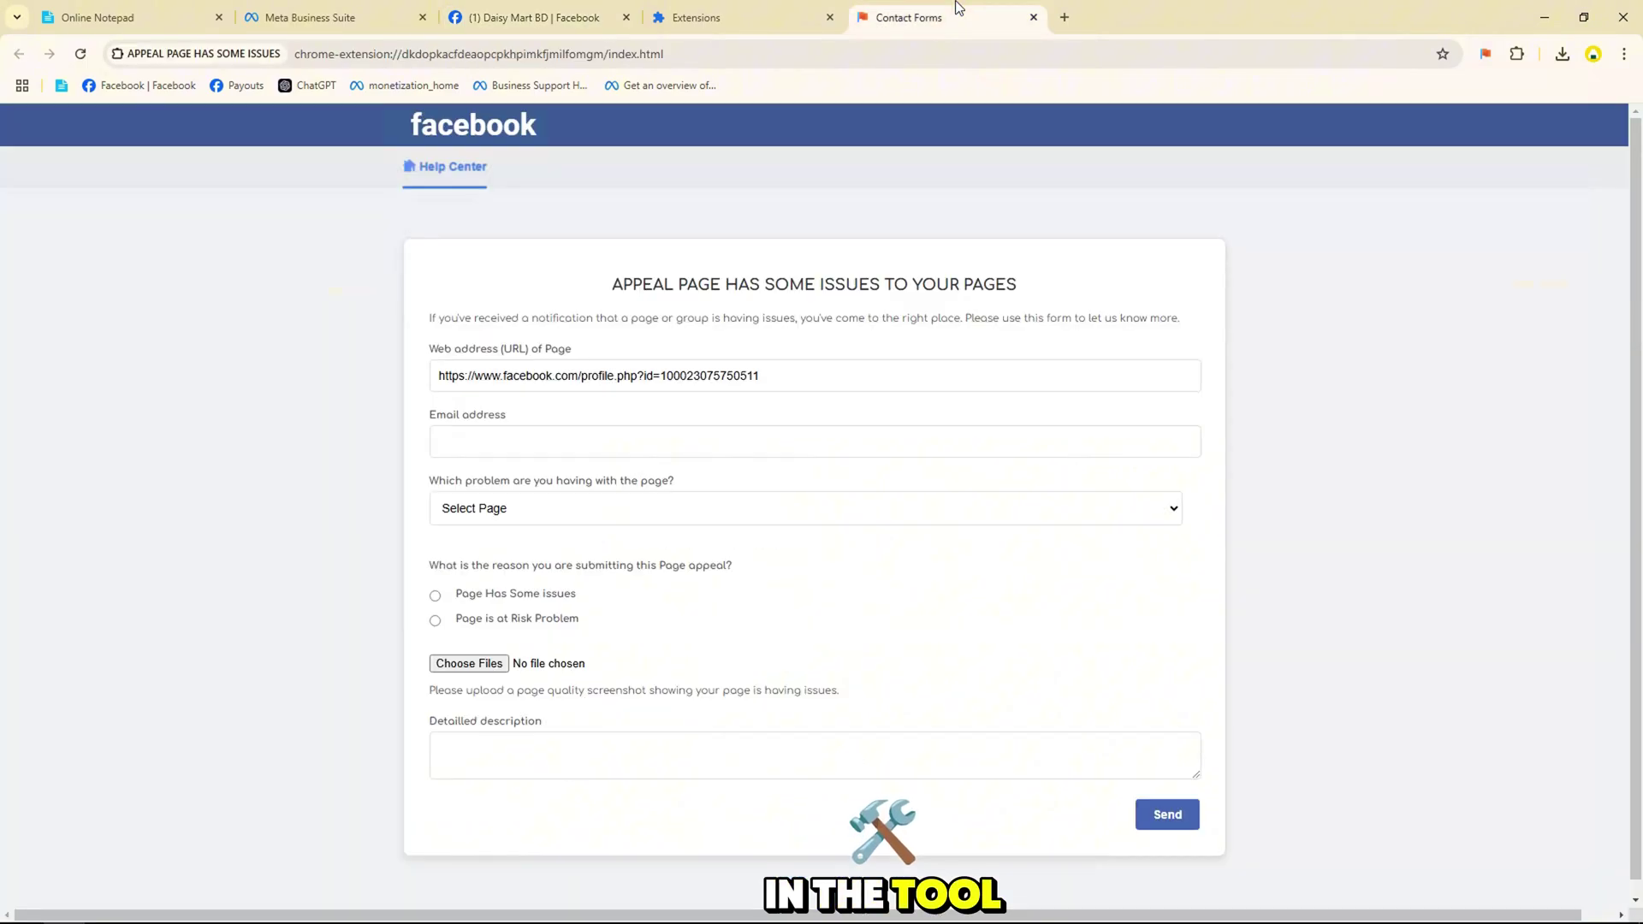
left_click(525, 446)
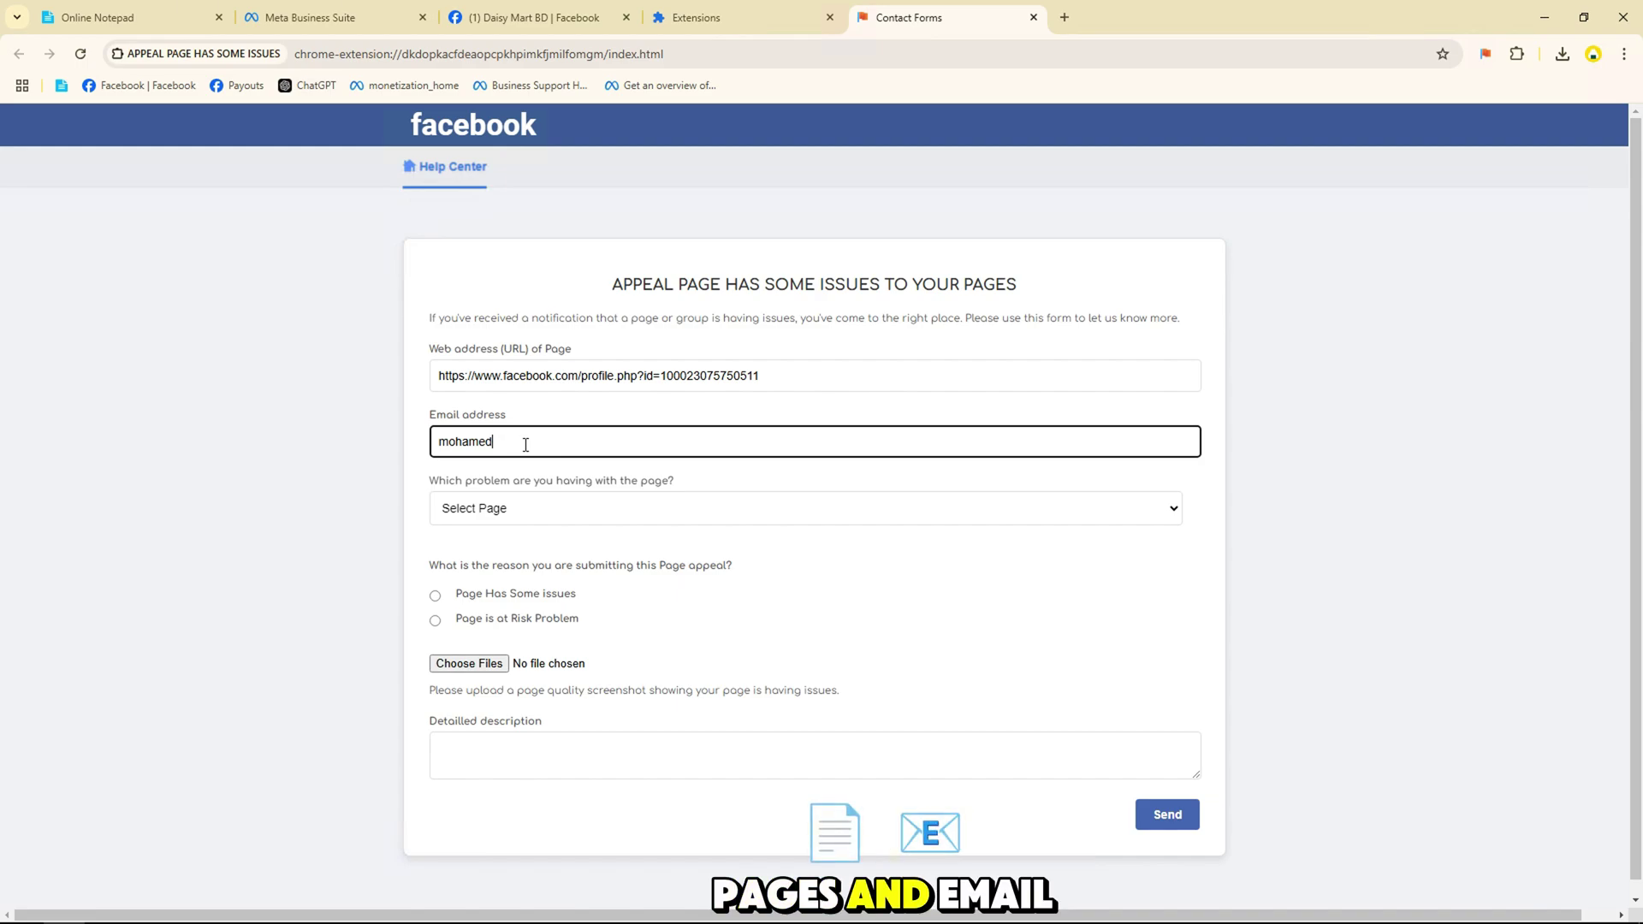
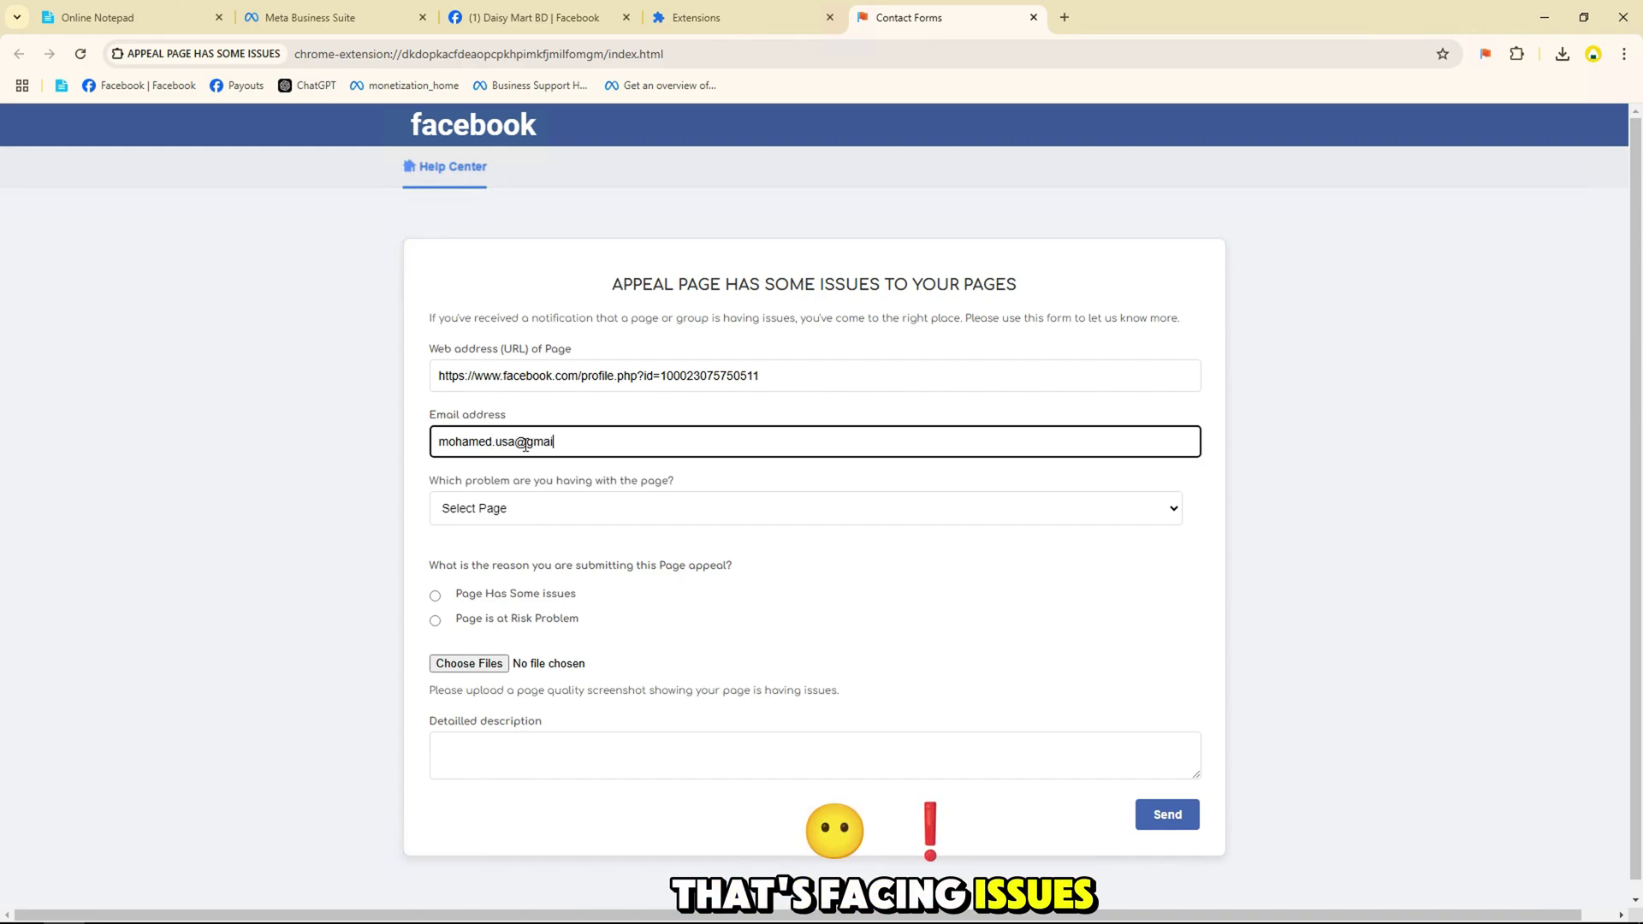
left_click(488, 511)
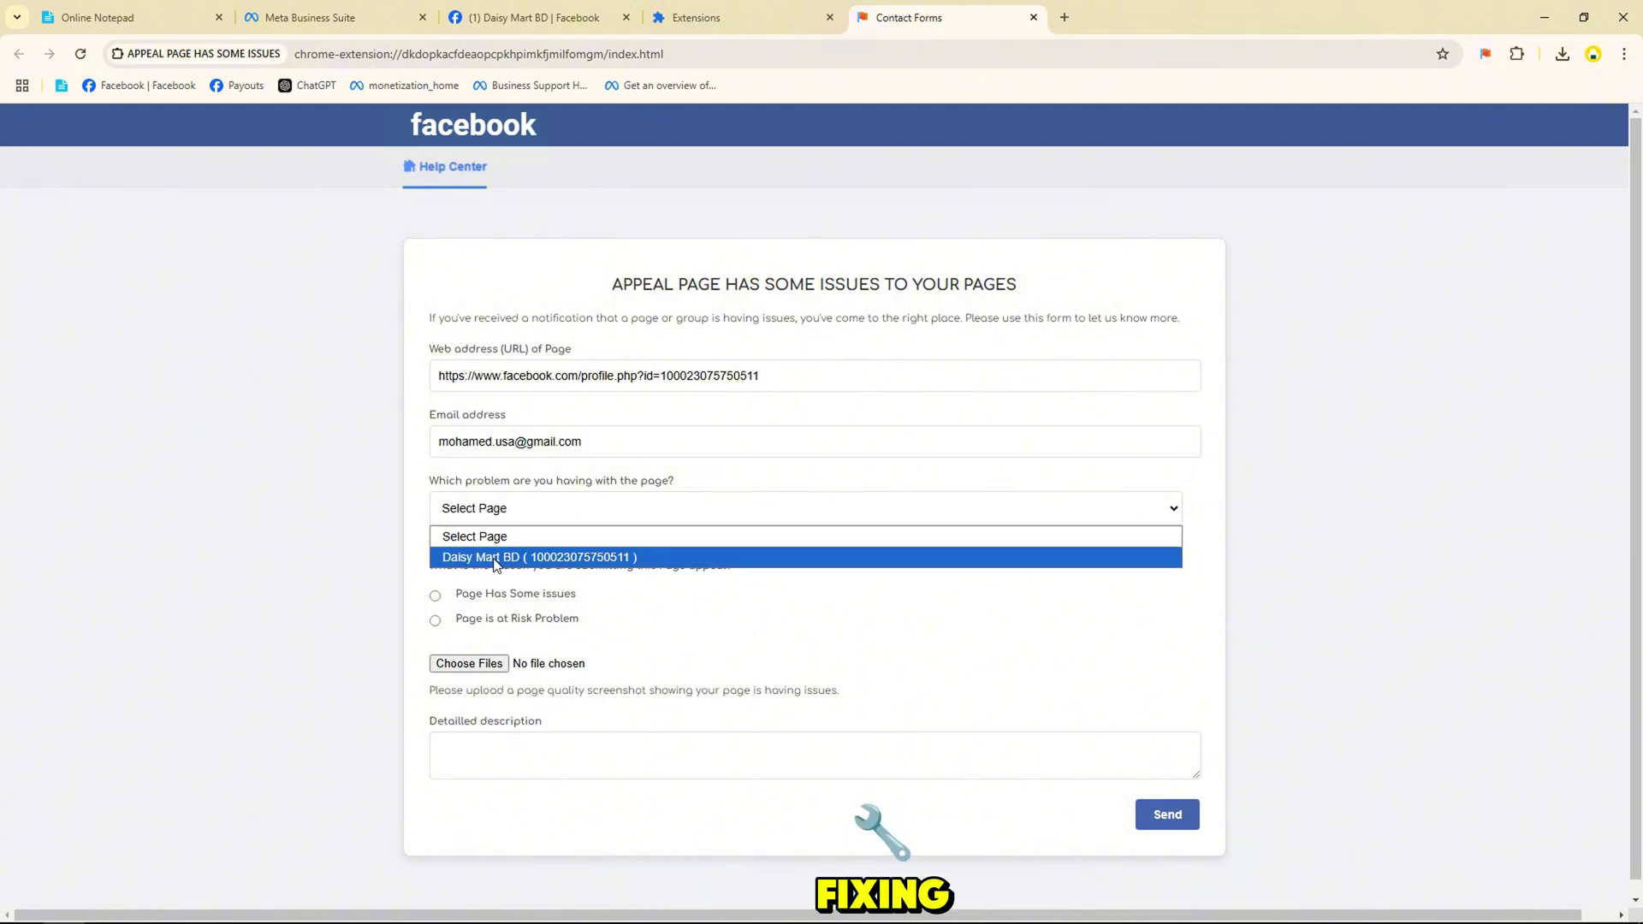
left_click(488, 558)
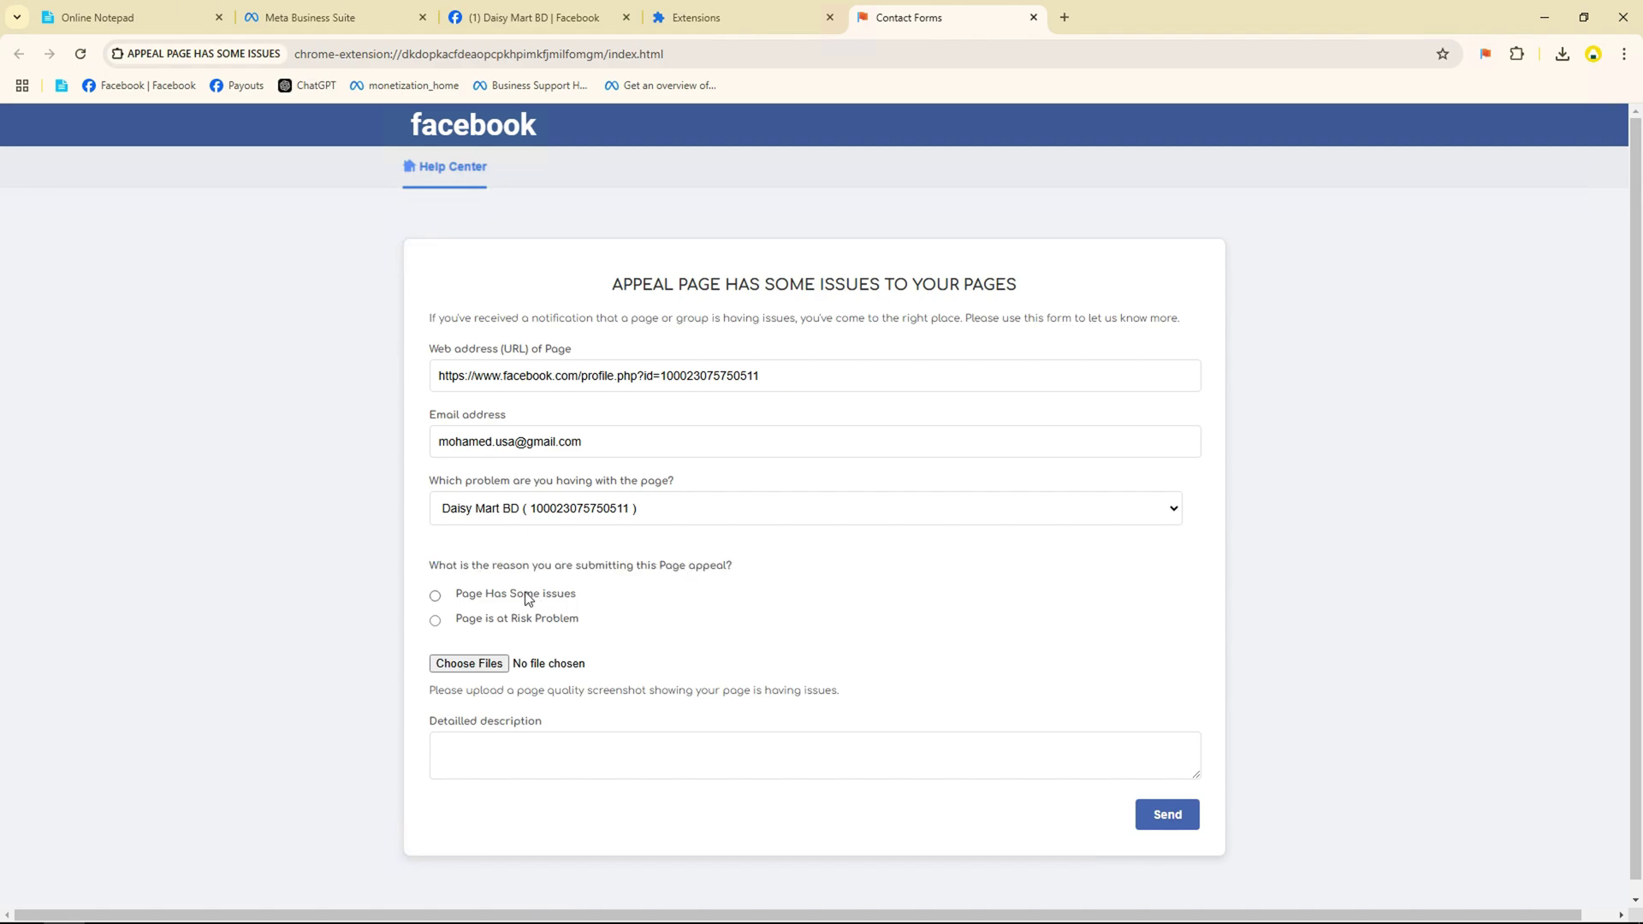
- Display the Daisy Mart BD Page status overview on Facebook
left_click_drag(573, 693, 737, 697)
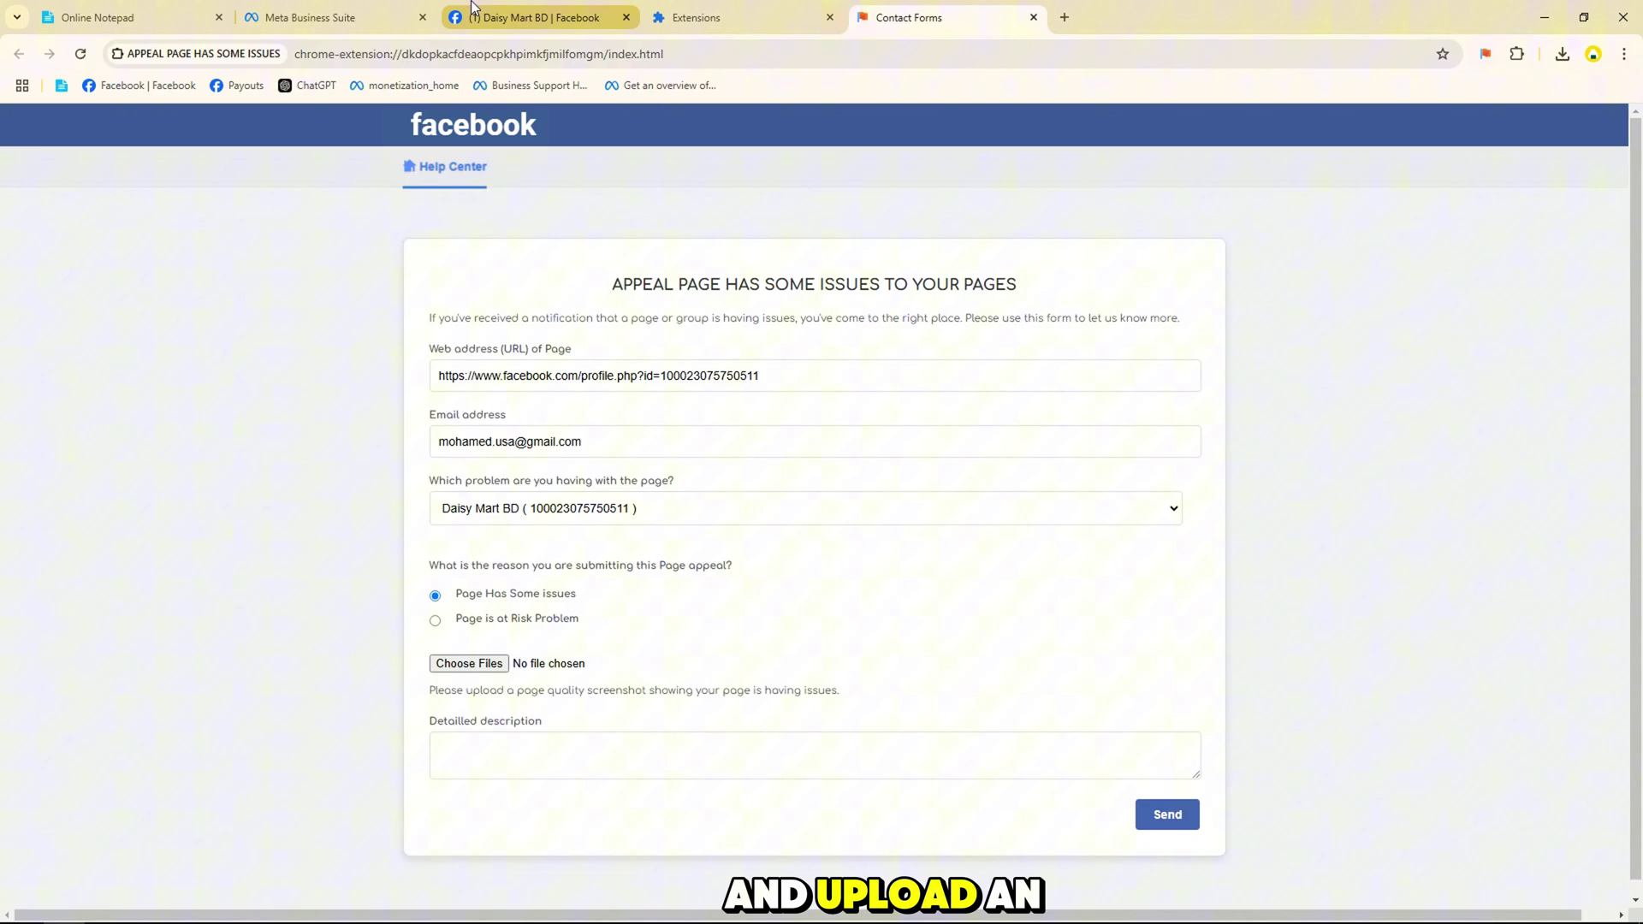
left_click(526, 17)
left_click(1455, 599)
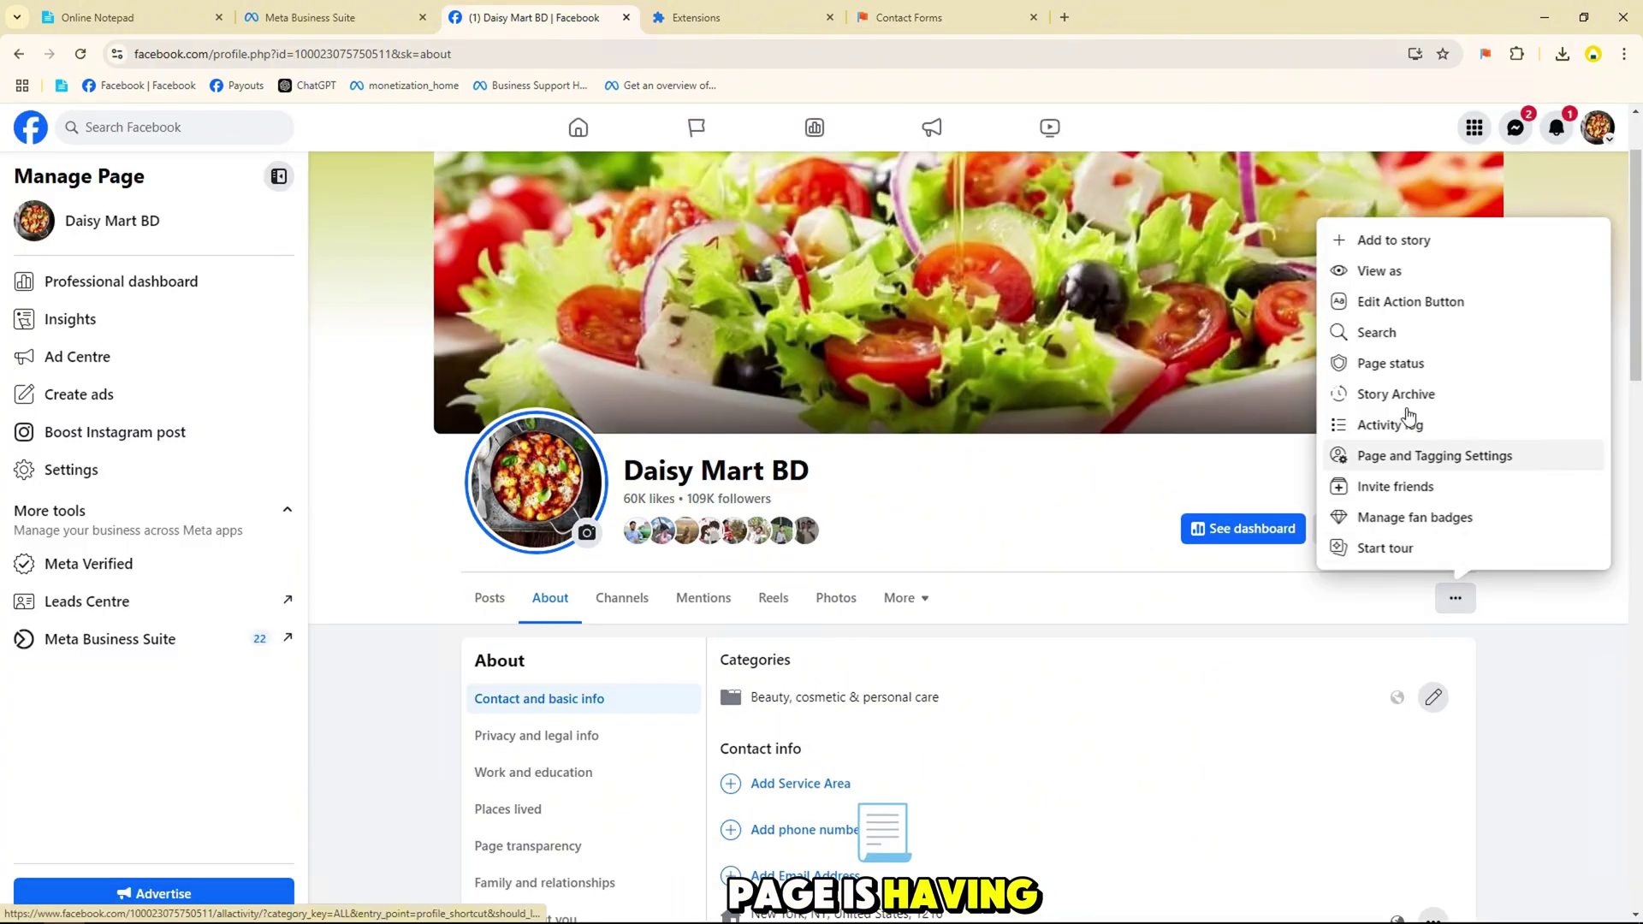
left_click(1403, 374)
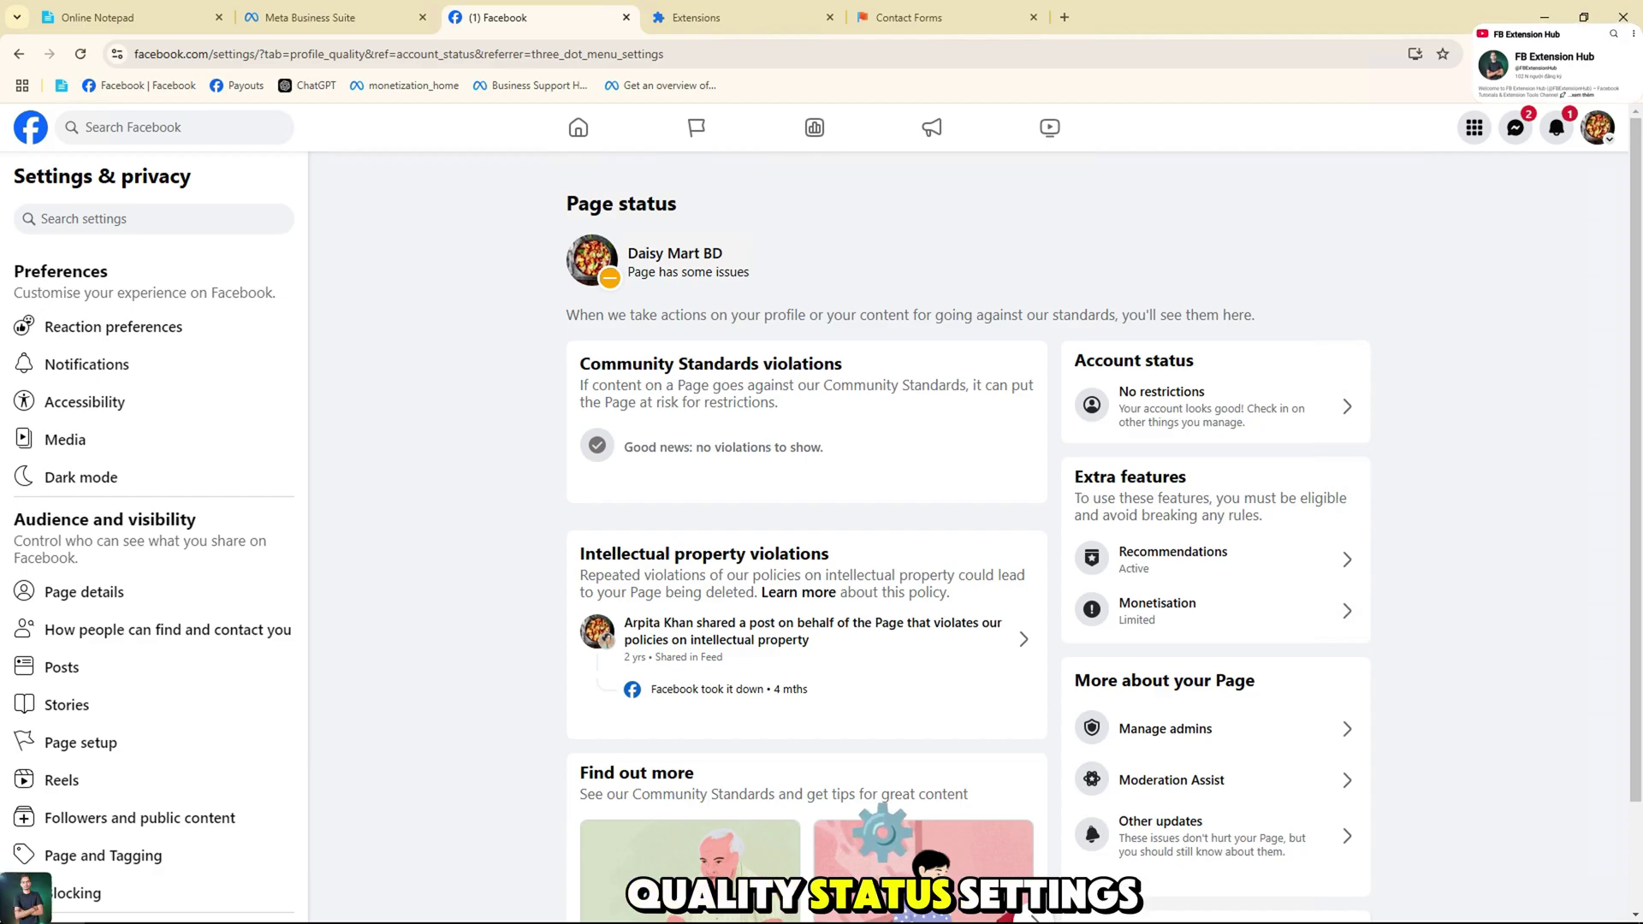
key("super")
type("sn")
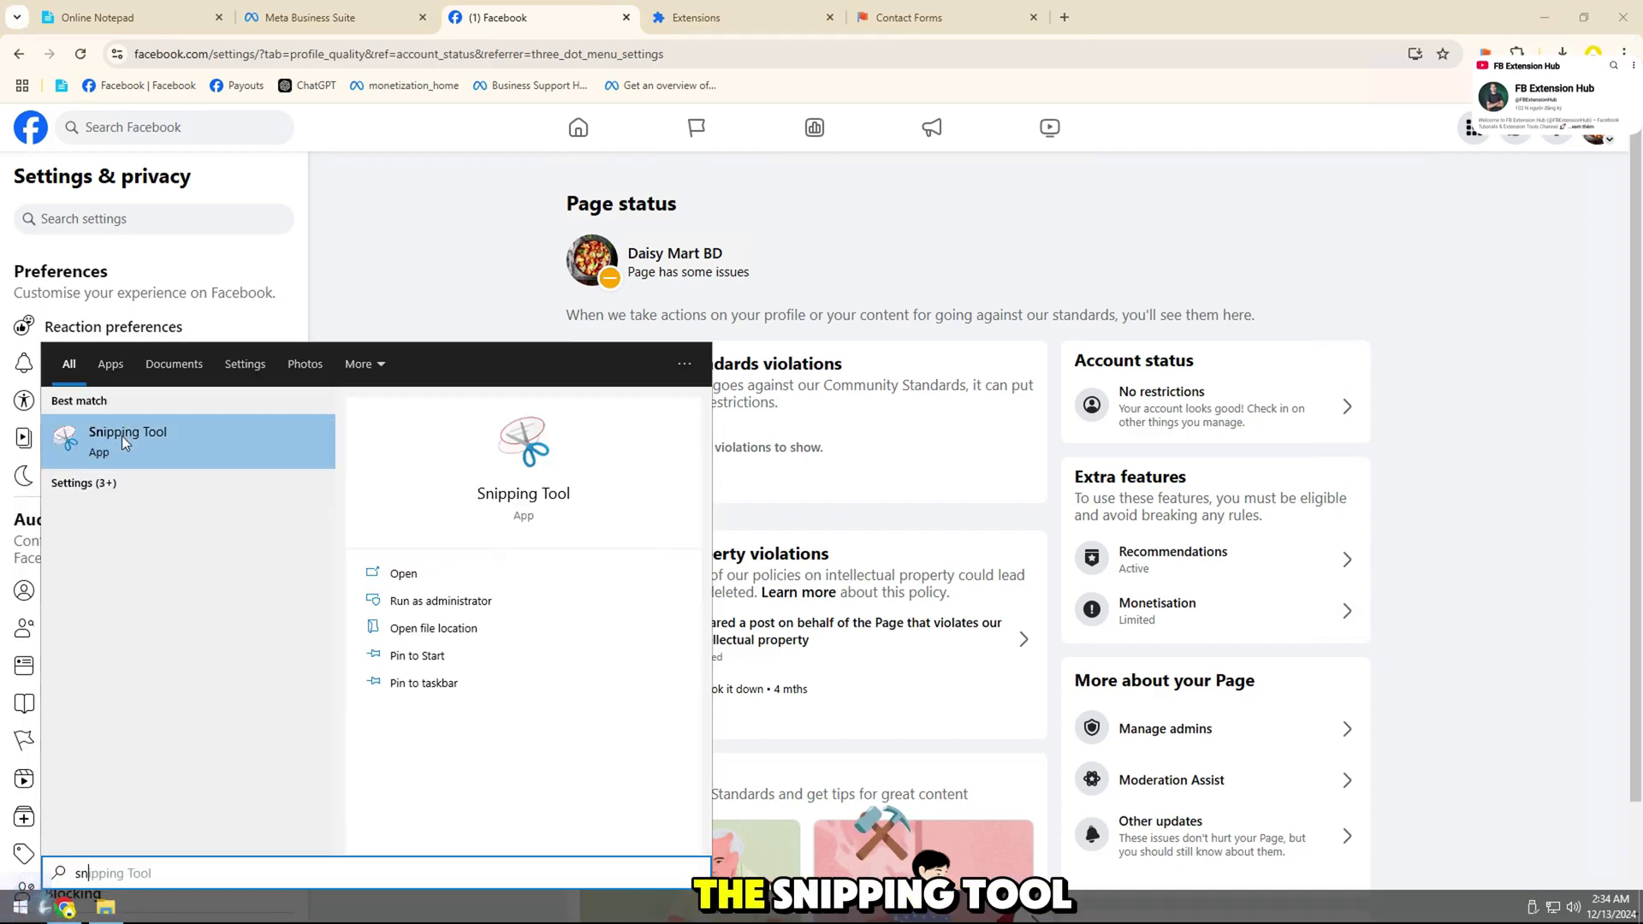
- Capture the full Page status screen with Snipping Tool and save it to Downloads
left_click(123, 434)
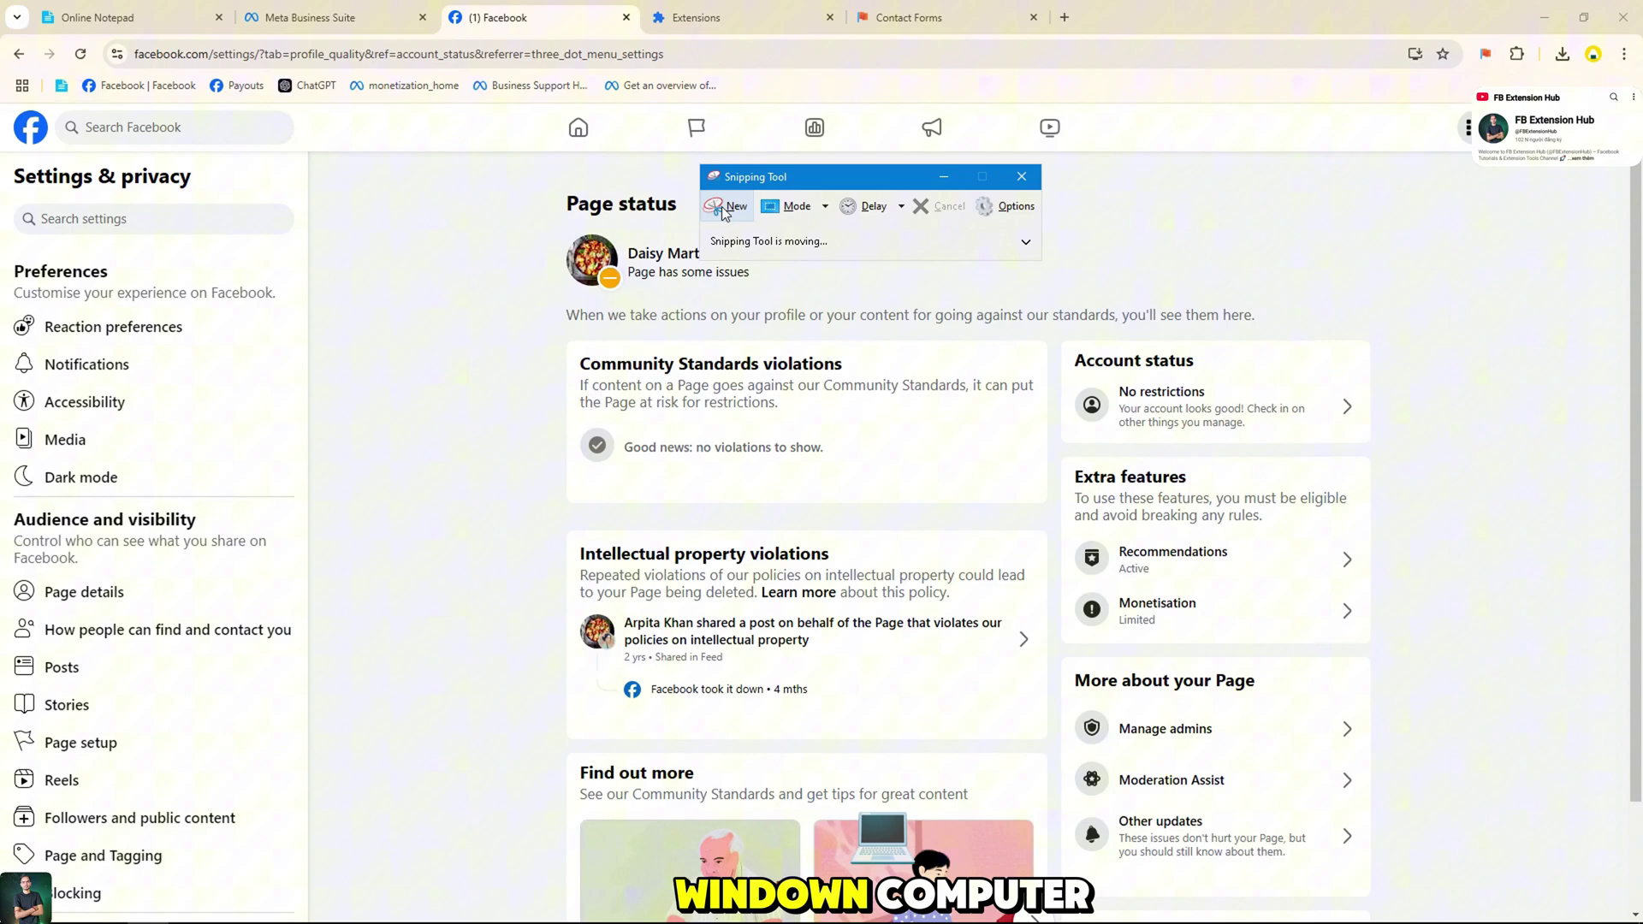
left_click(726, 205)
left_click_drag(3, 105, 1640, 918)
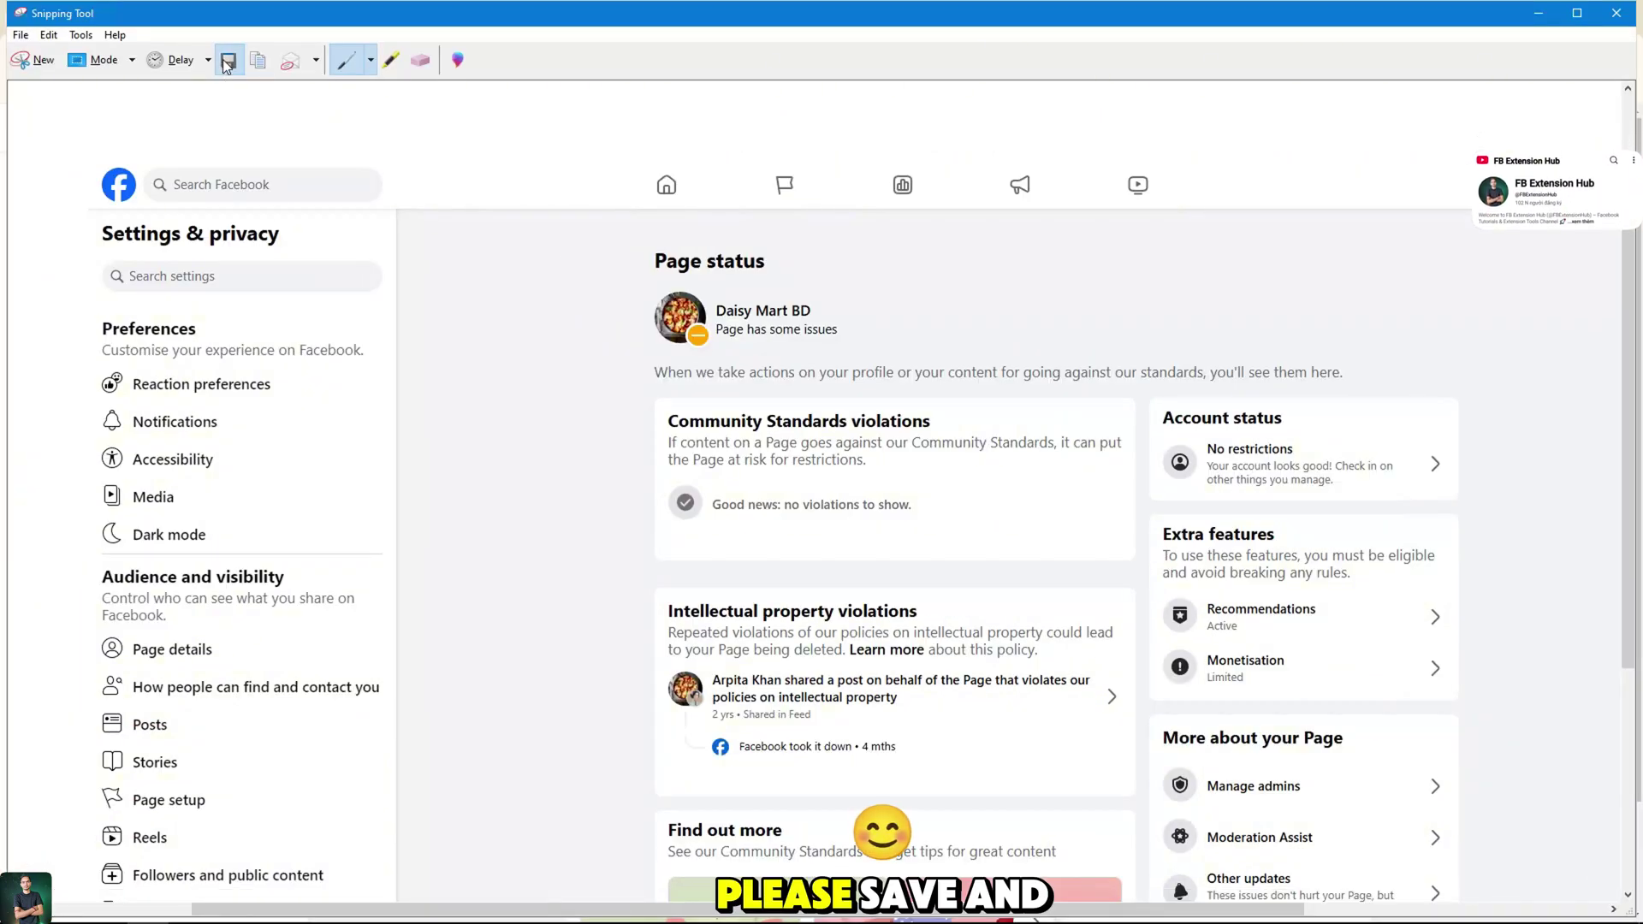
left_click(227, 61)
type("Pages Status")
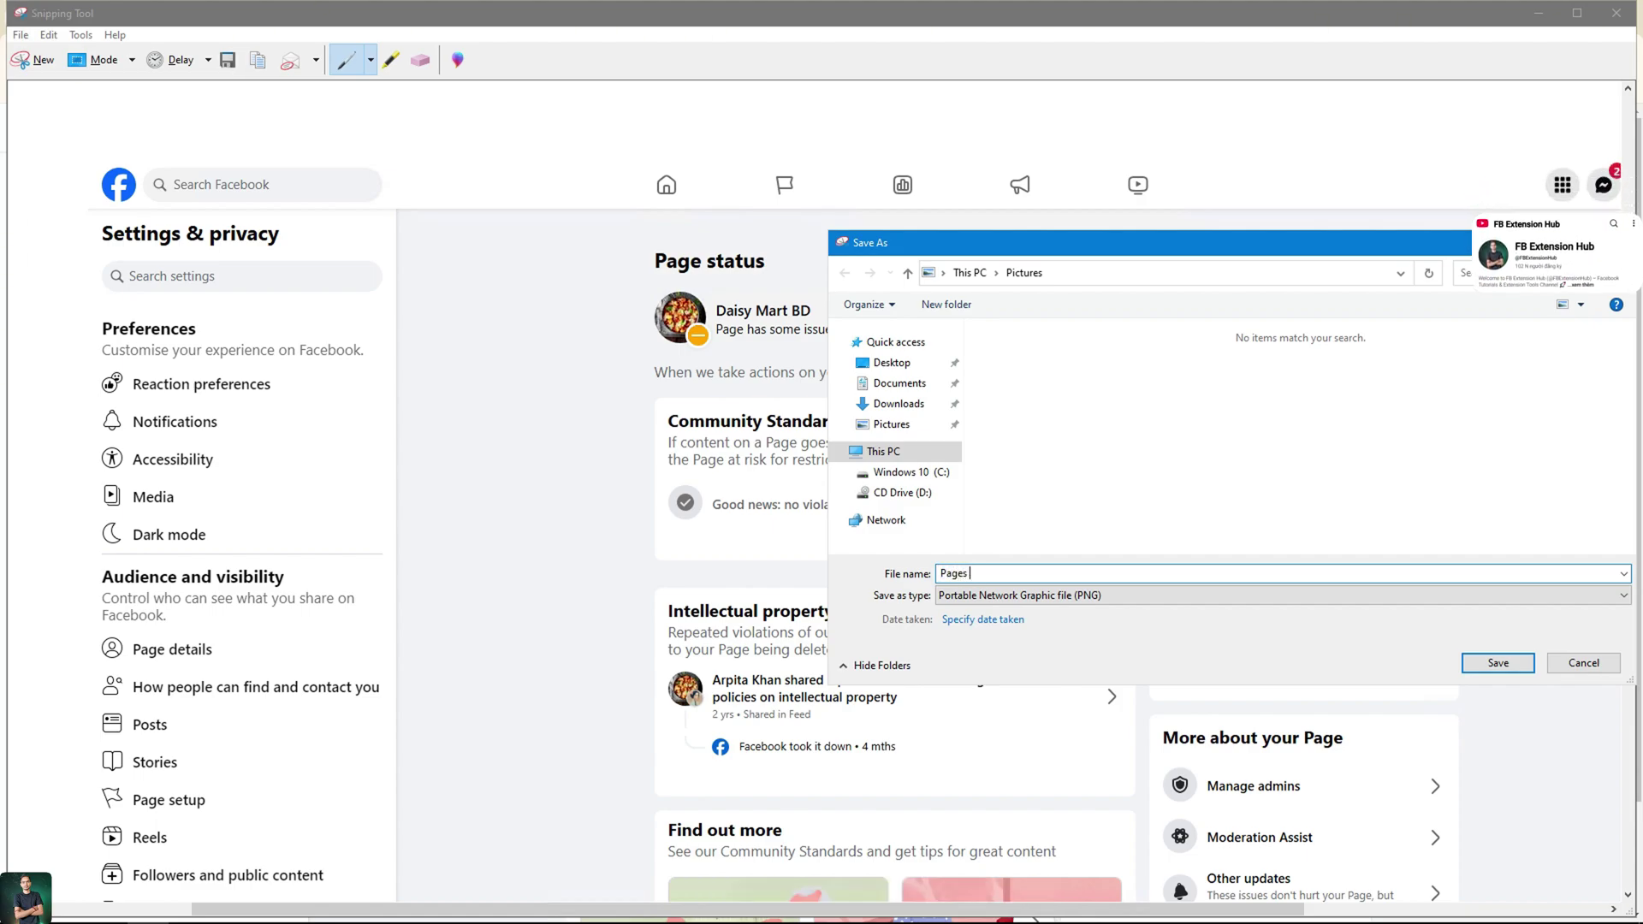
left_click(898, 403)
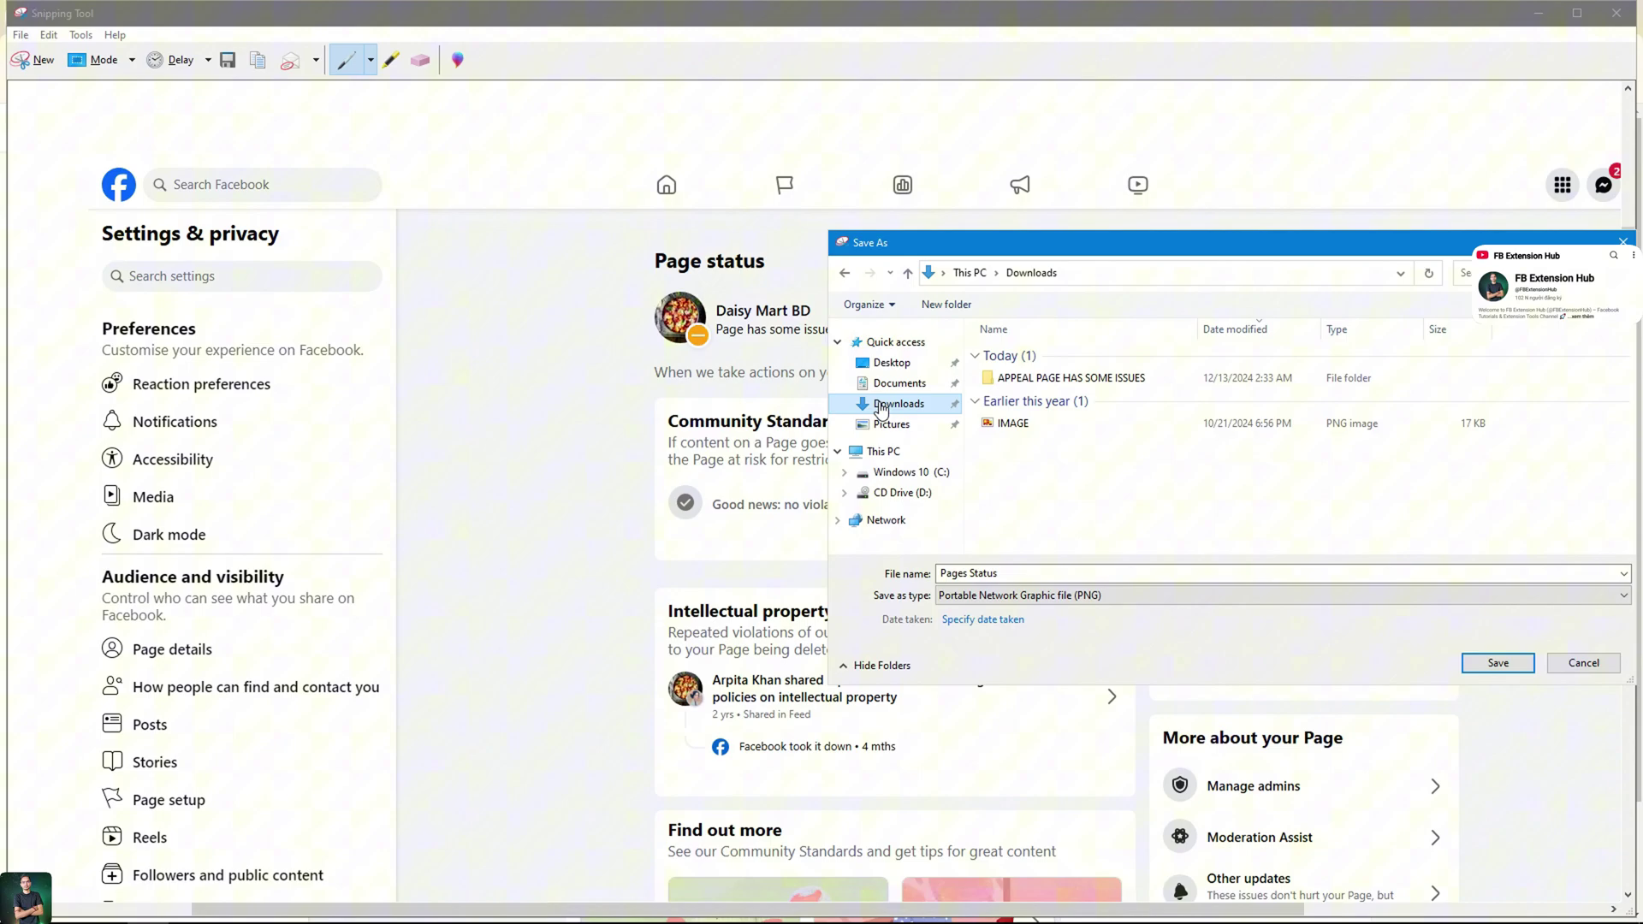
left_click(1497, 663)
left_click(1615, 14)
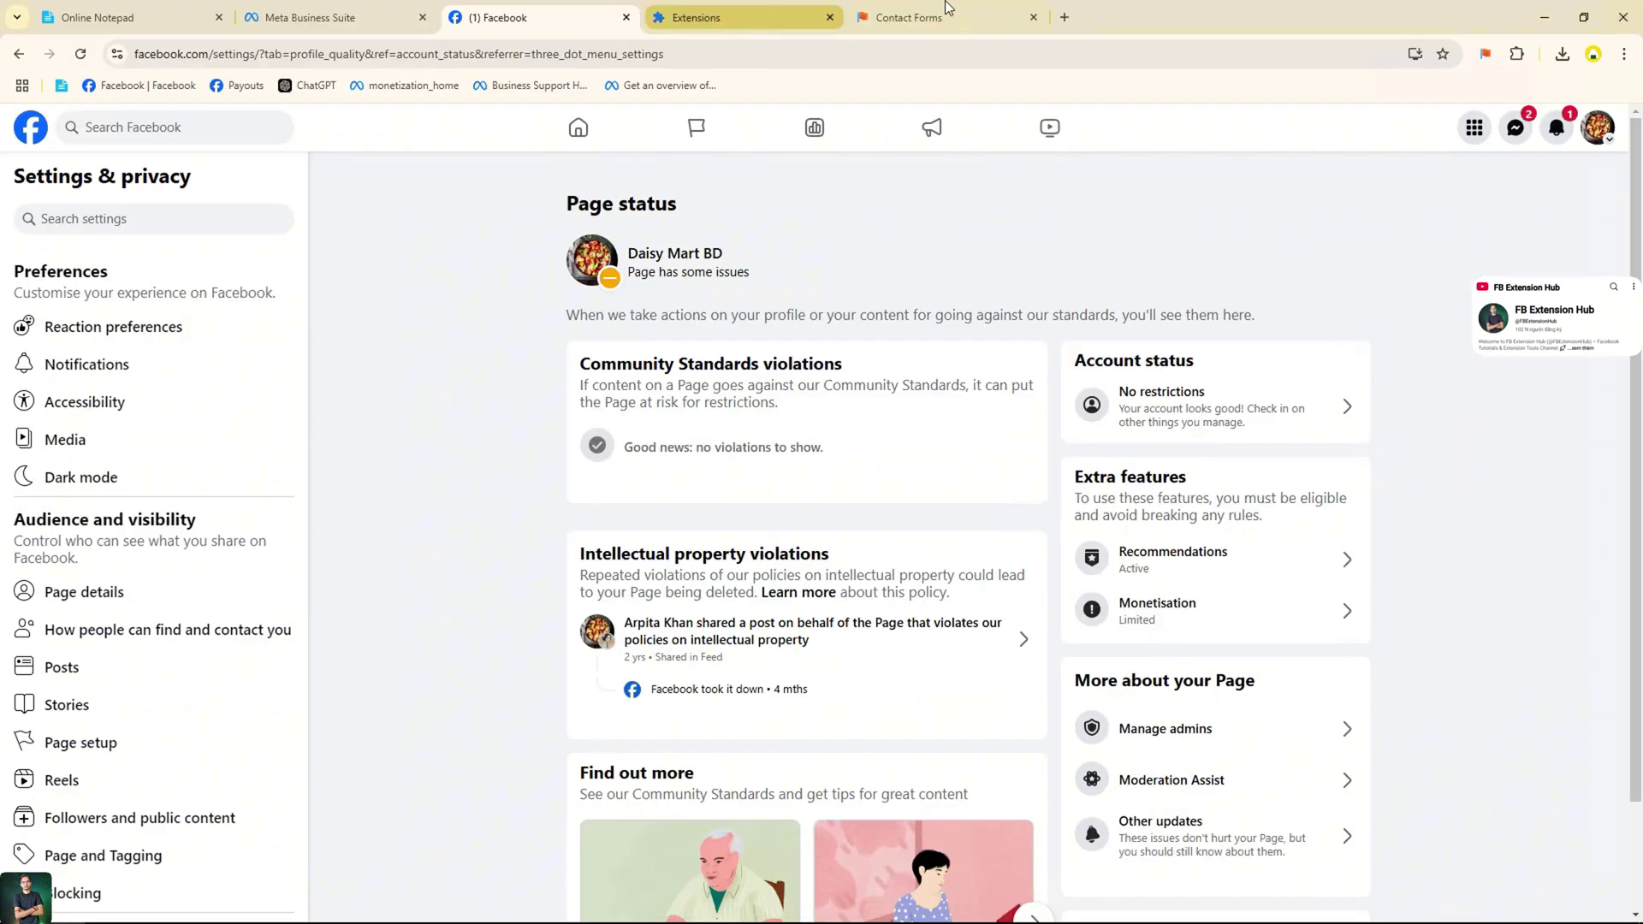
- Attach the Pages Status screenshot to the appeal contact form
left_click(910, 17)
left_click(468, 662)
left_click(275, 146)
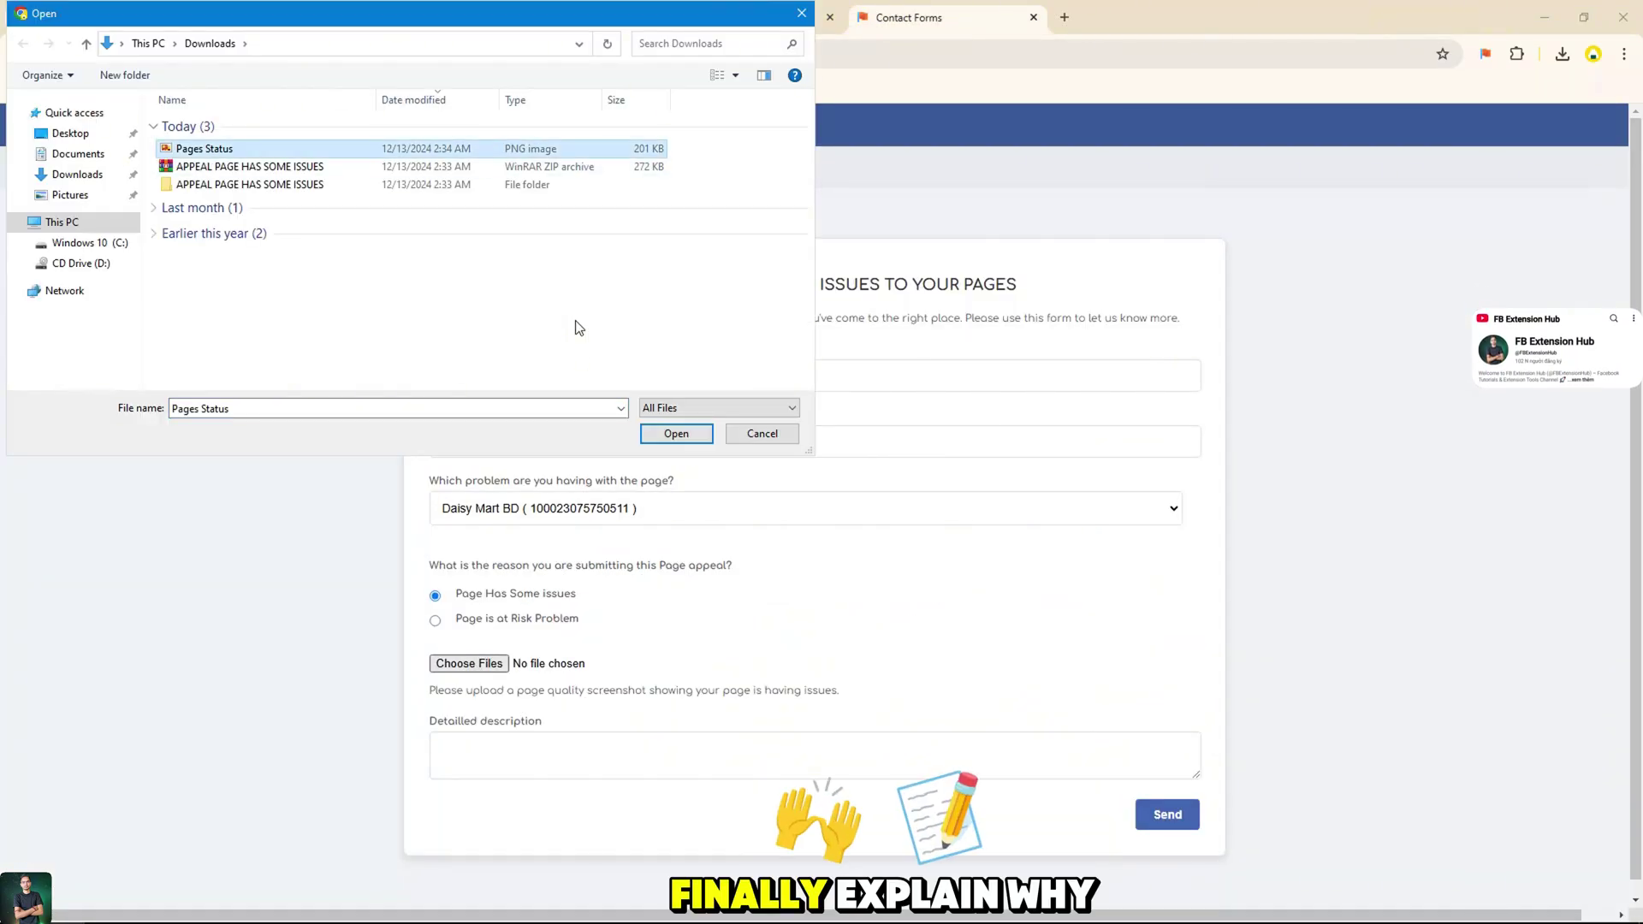
left_click(678, 432)
triple_click(518, 723)
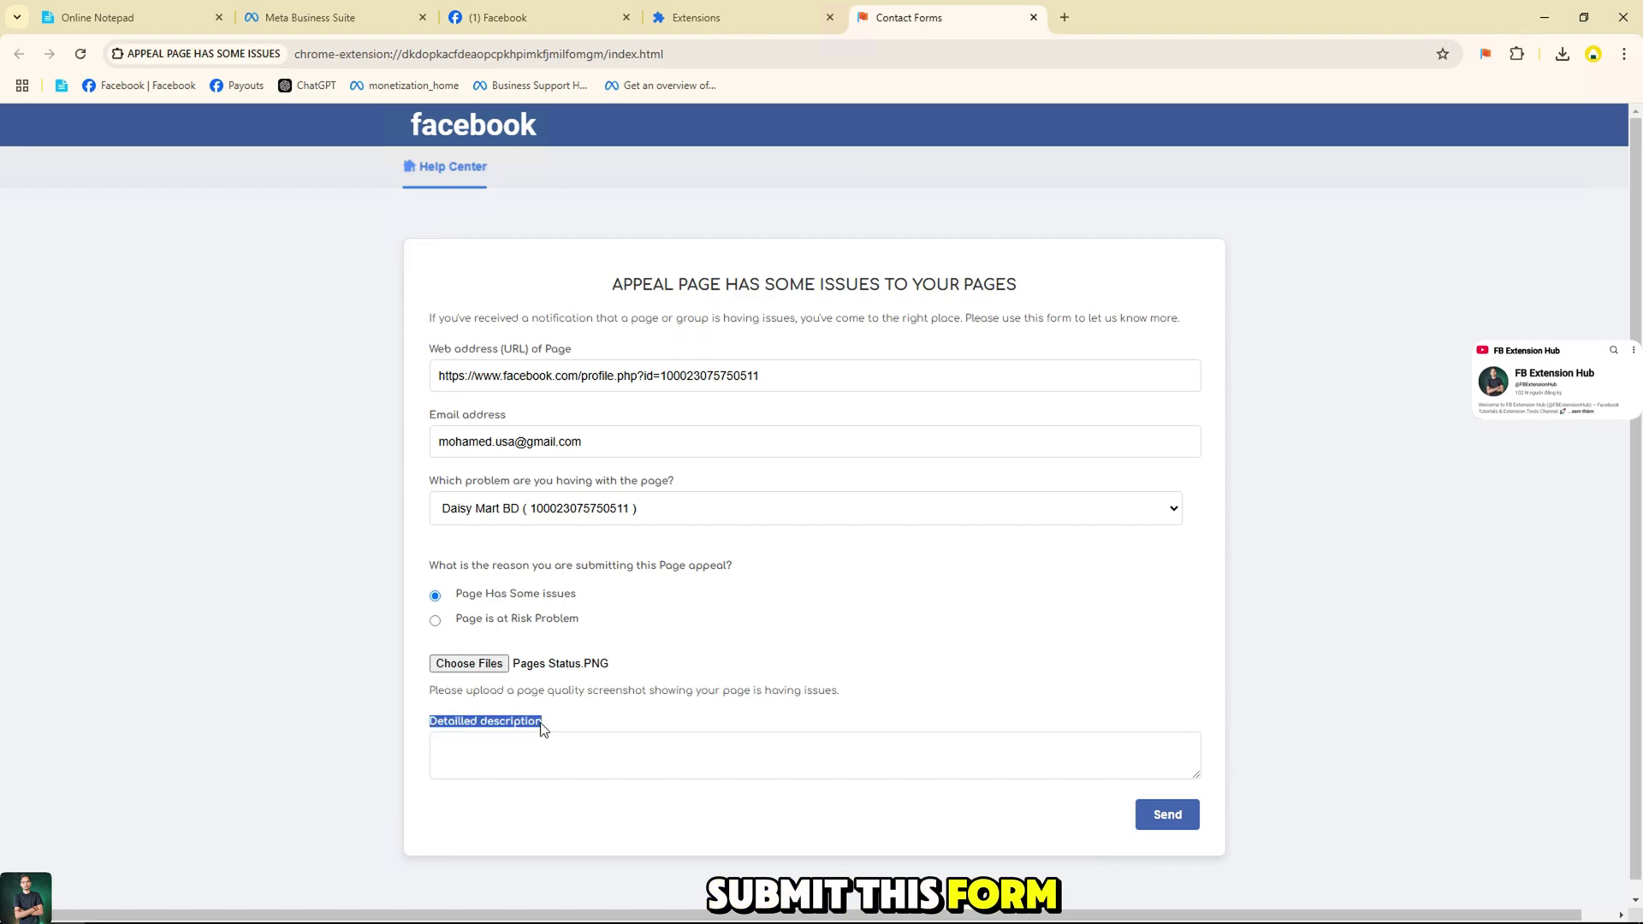
- Copy the appeal letter from Online Notepad into the Detailed description field
left_click(814, 755)
left_click(96, 16)
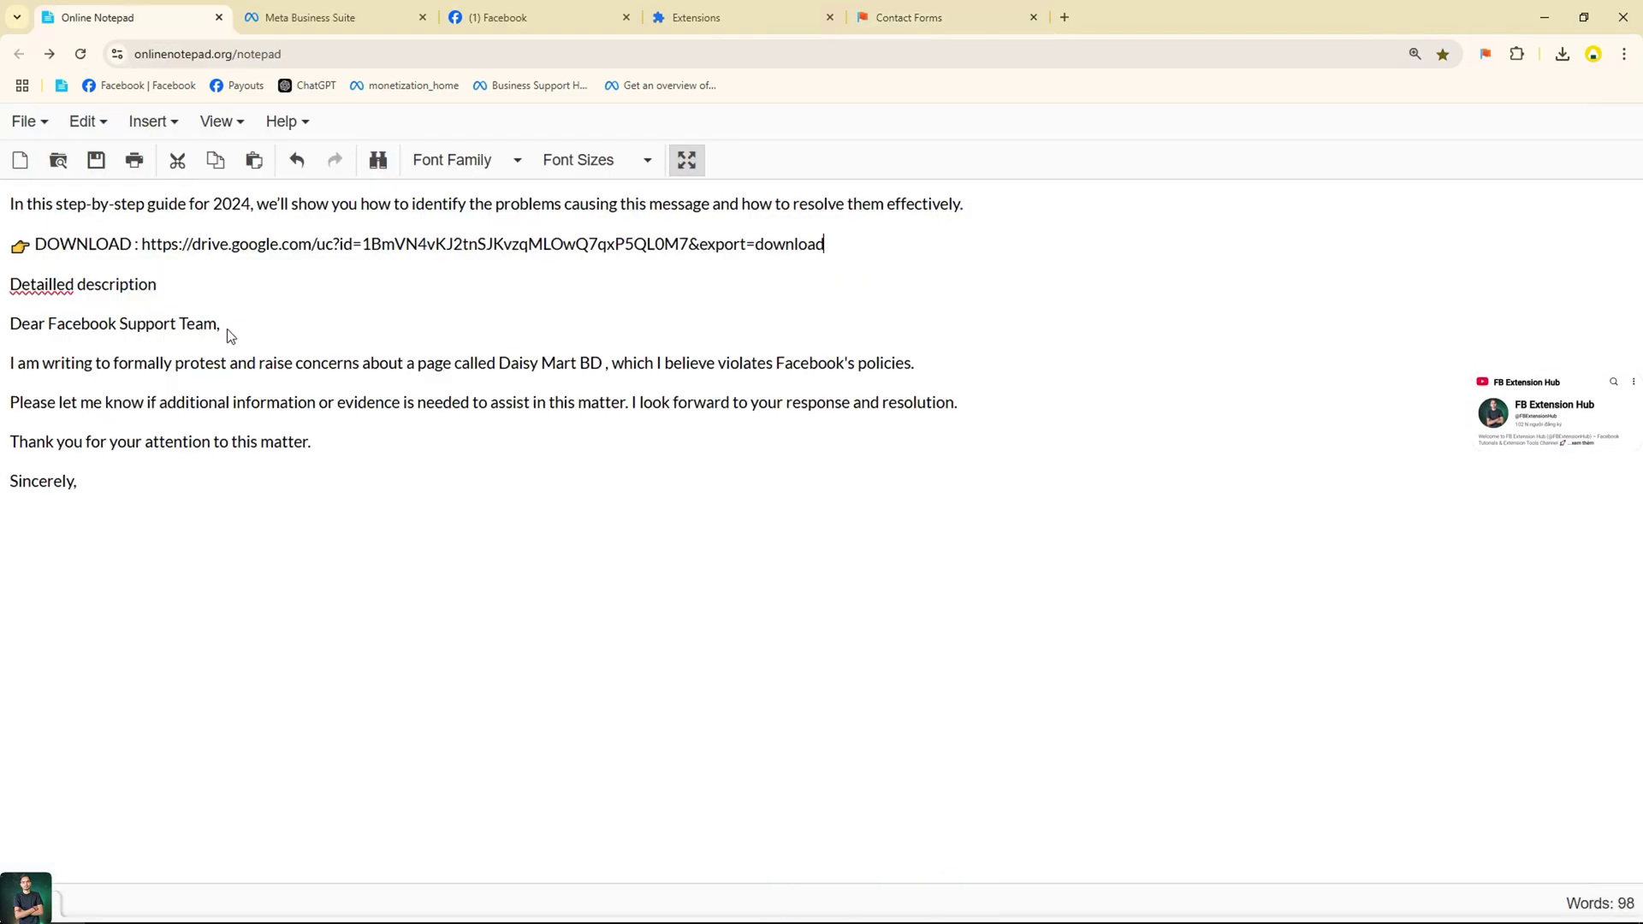
left_click_drag(10, 324, 330, 494)
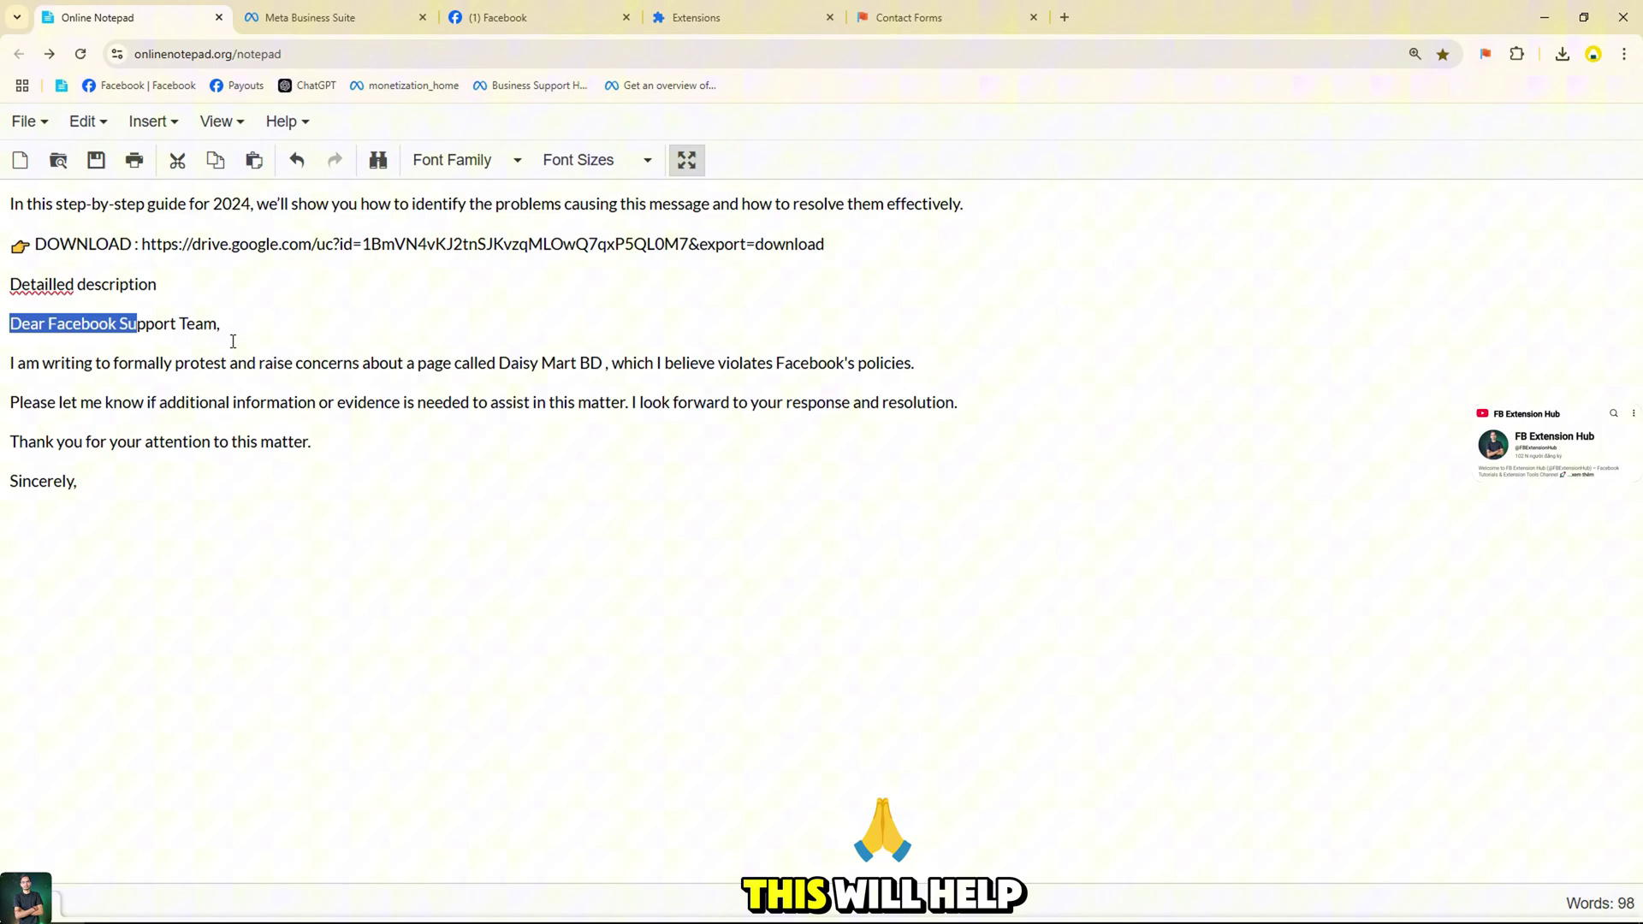
key("ctrl+c")
left_click(908, 17)
left_click(814, 745)
key("ctrl+v")
scroll(1289, 702, "down", 1)
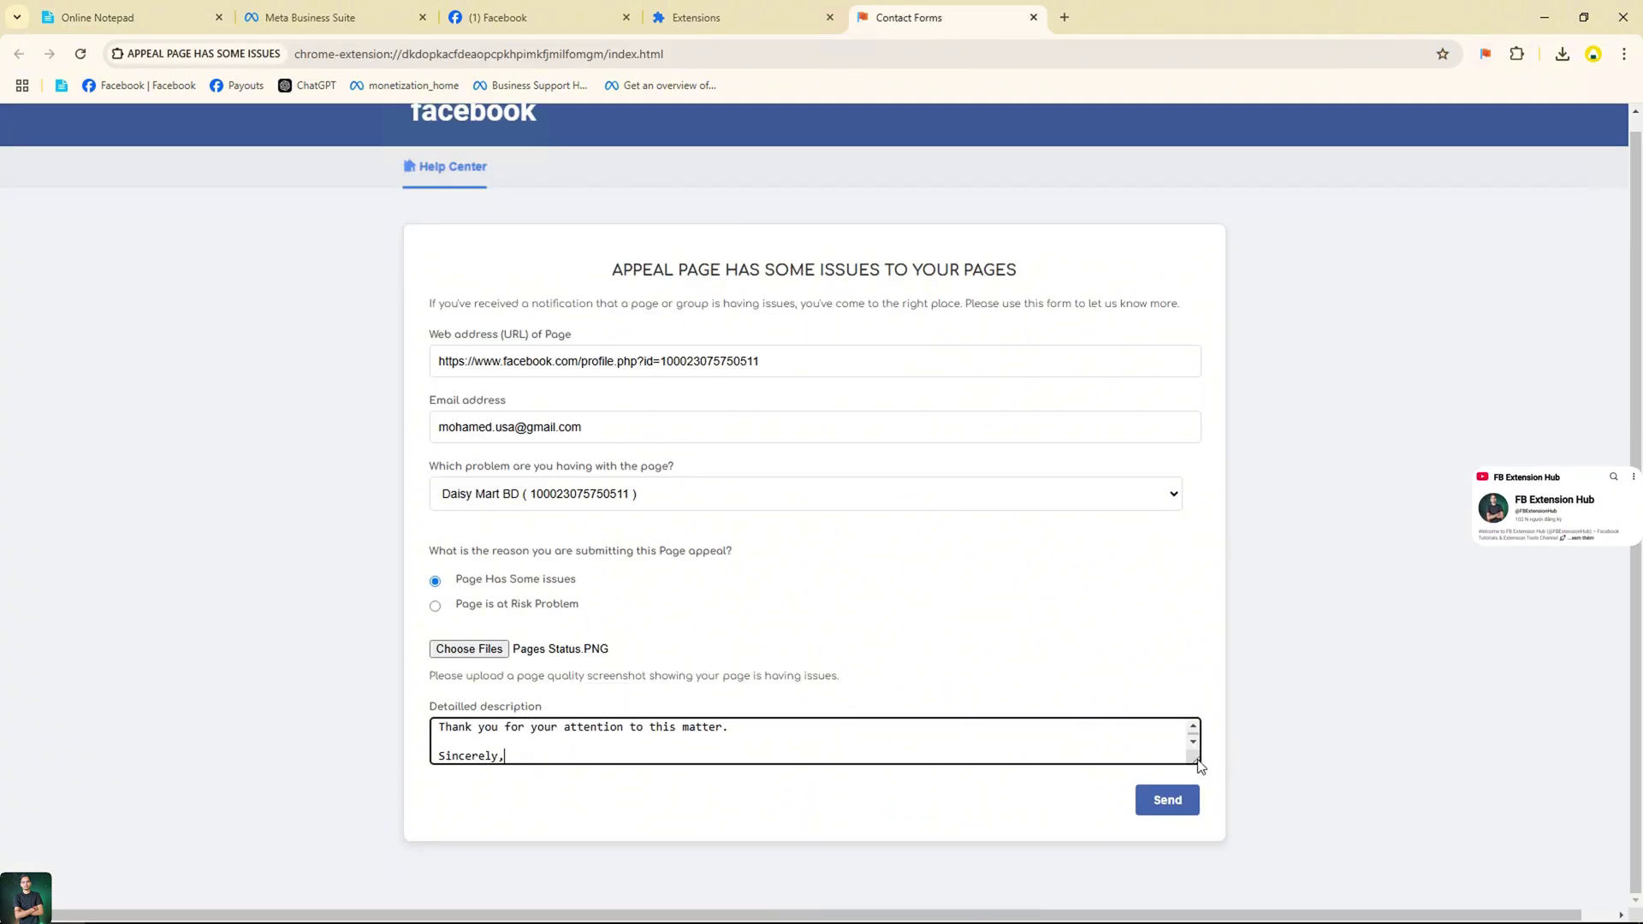
- Enlarge the description box, review the pasted letter, and send the appeal
mouse_move(1197, 759)
left_mouse_down()
mouse_move(1167, 913)
mouse_move(1202, 854)
left_mouse_up()
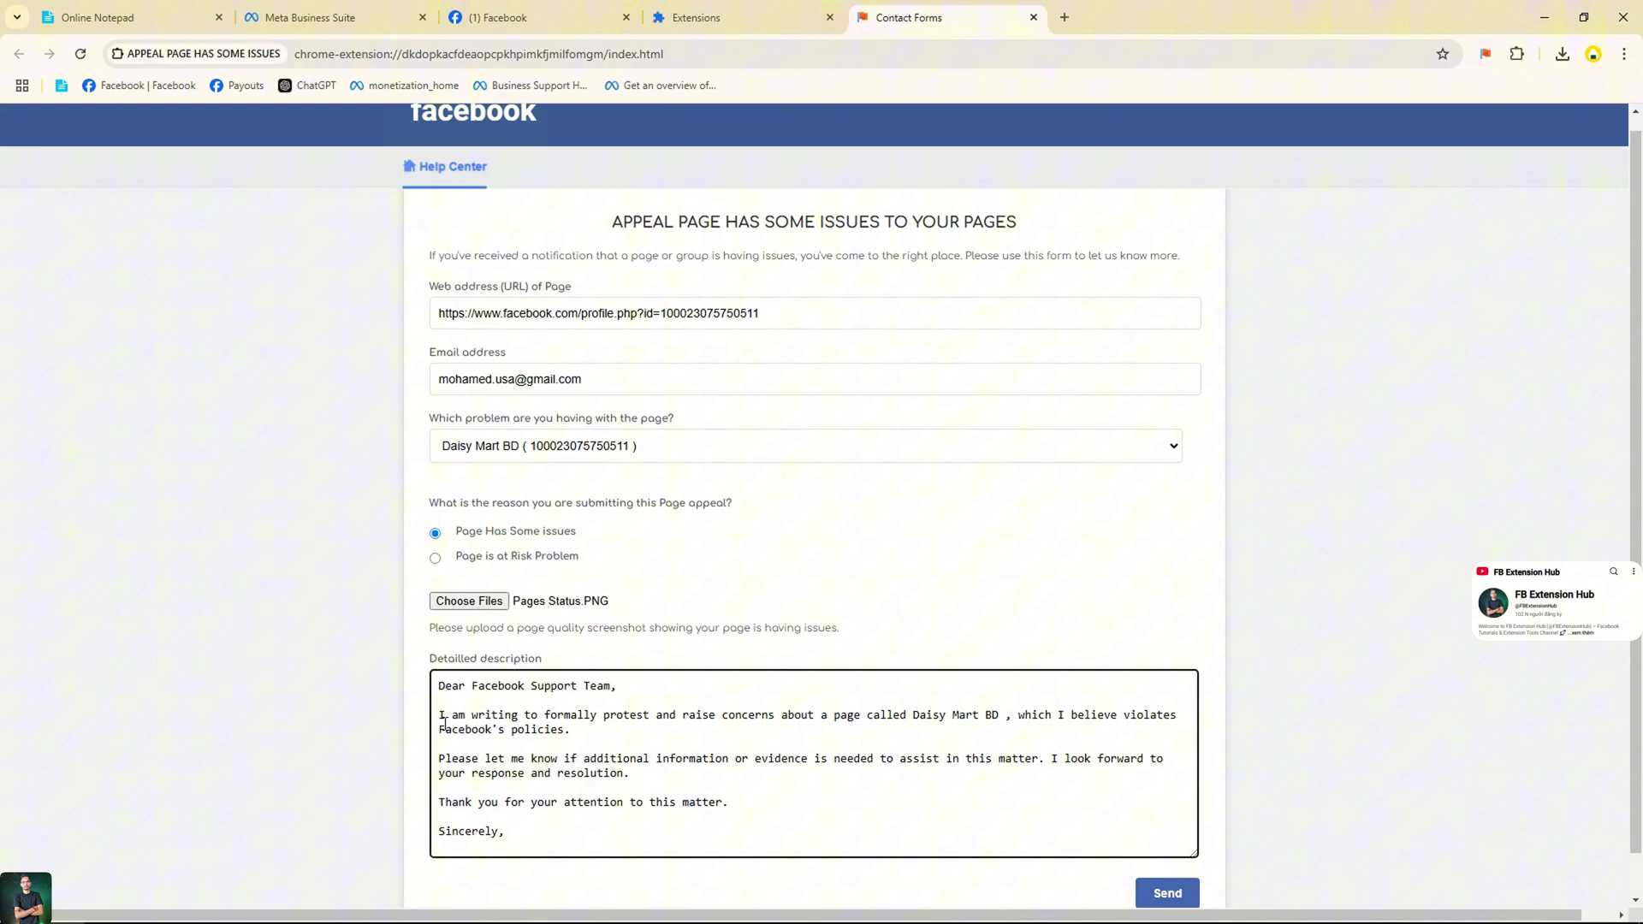
left_click_drag(621, 723, 866, 729)
left_click_drag(966, 741, 856, 787)
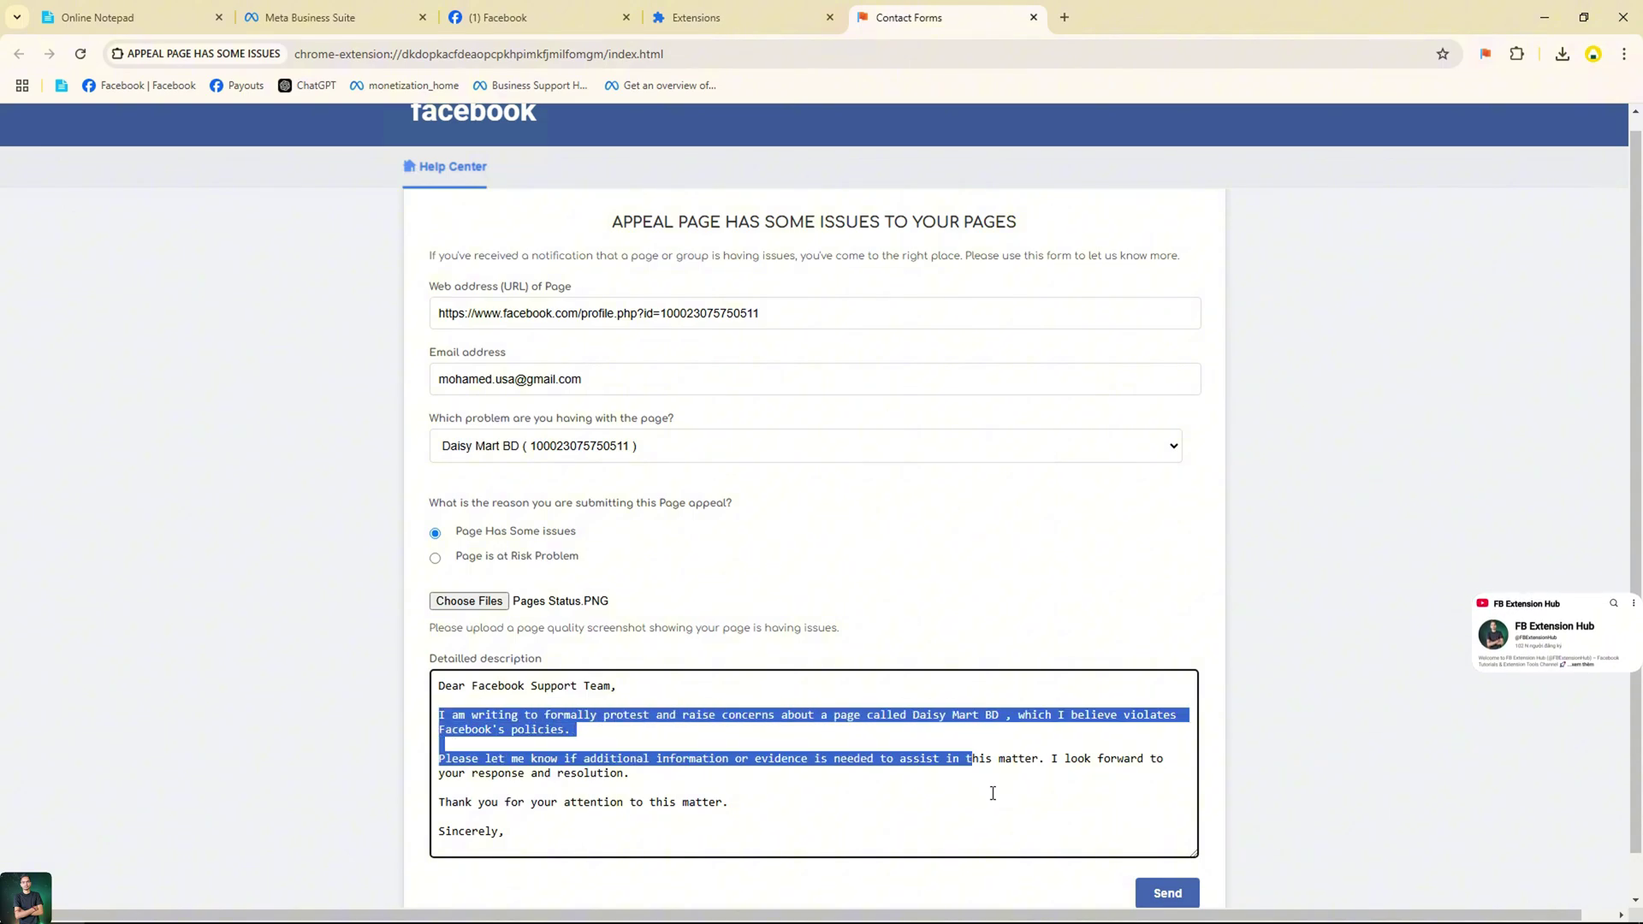
left_click(631, 772)
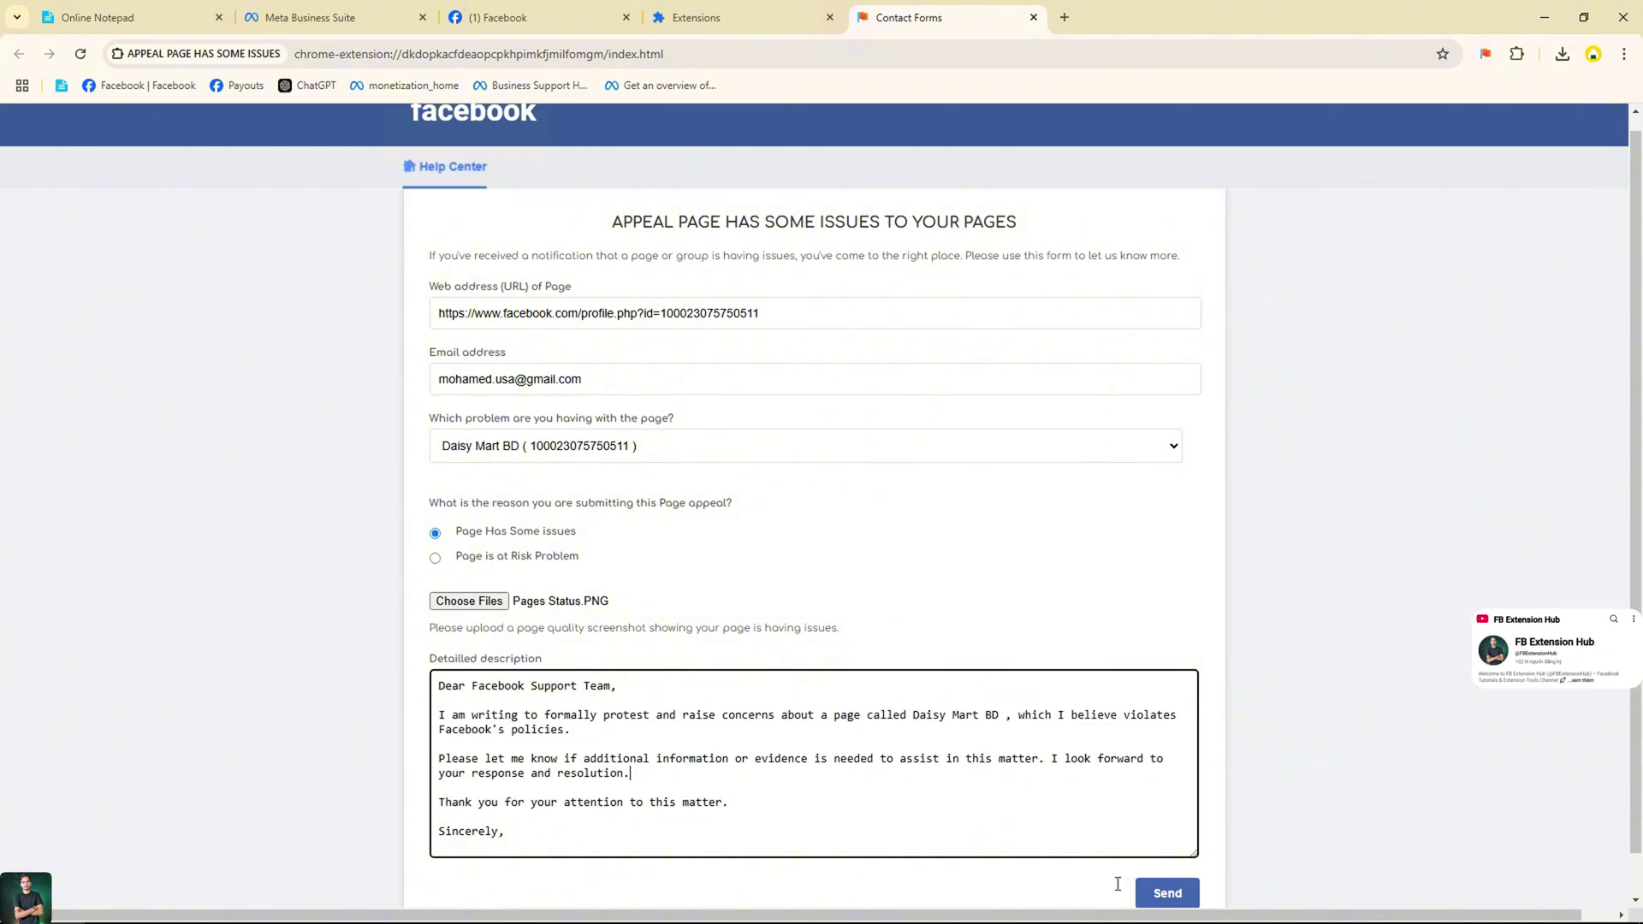
left_click(1166, 893)
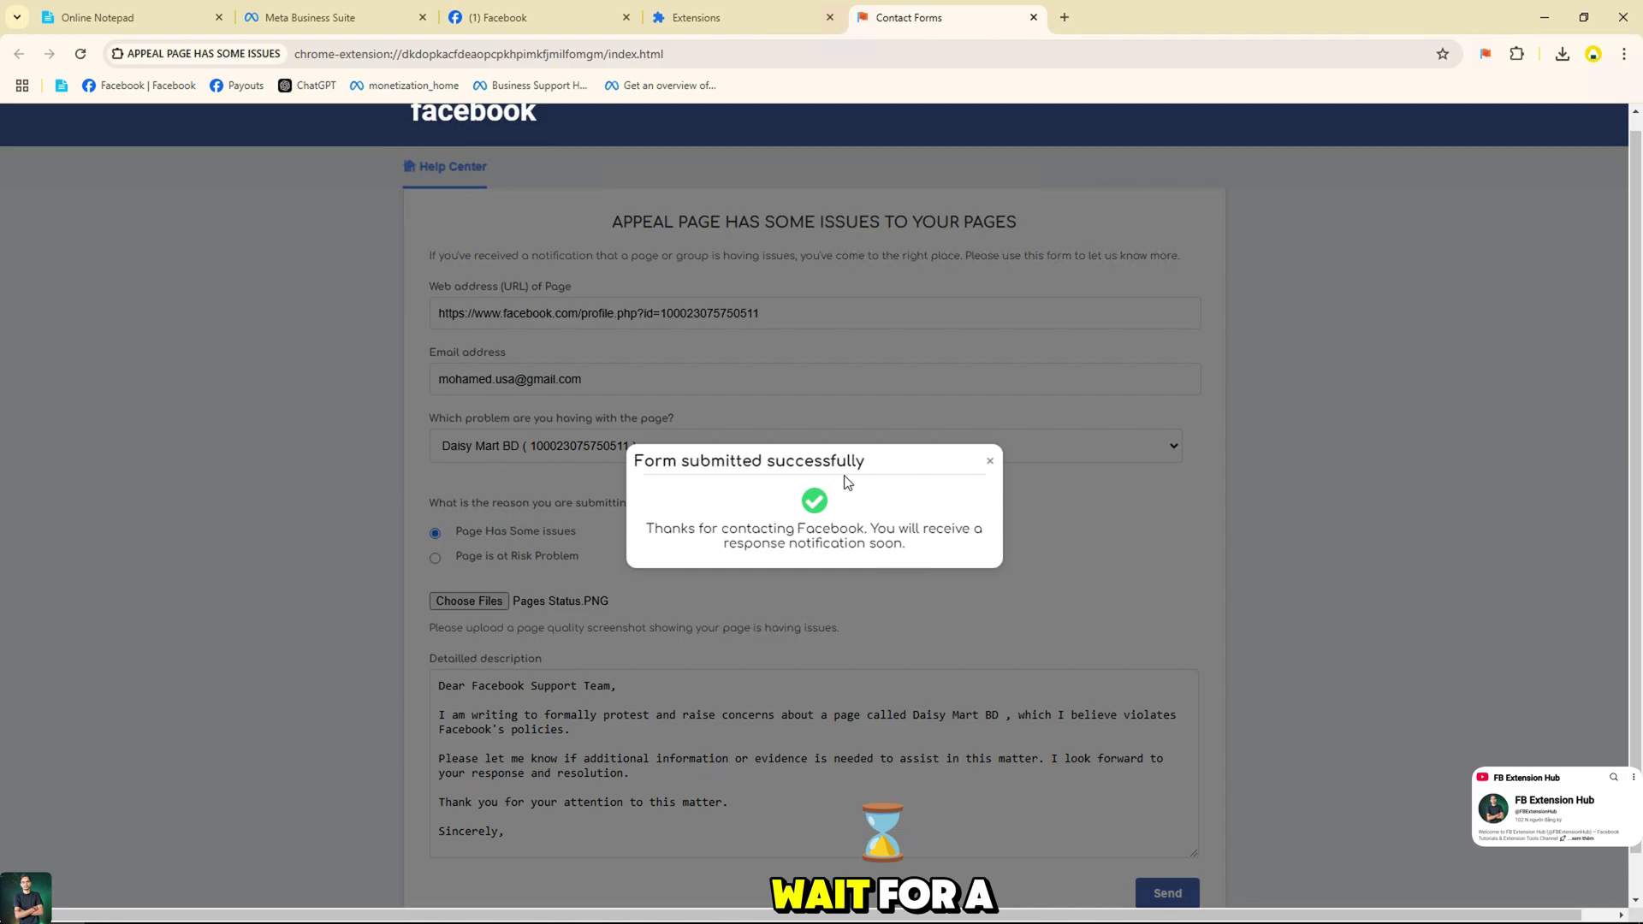
- Dismiss the submission confirmation and reload the Daisy Mart BD Page profile on Facebook
left_click_drag(648, 529, 906, 545)
left_click(706, 538)
left_click(506, 16)
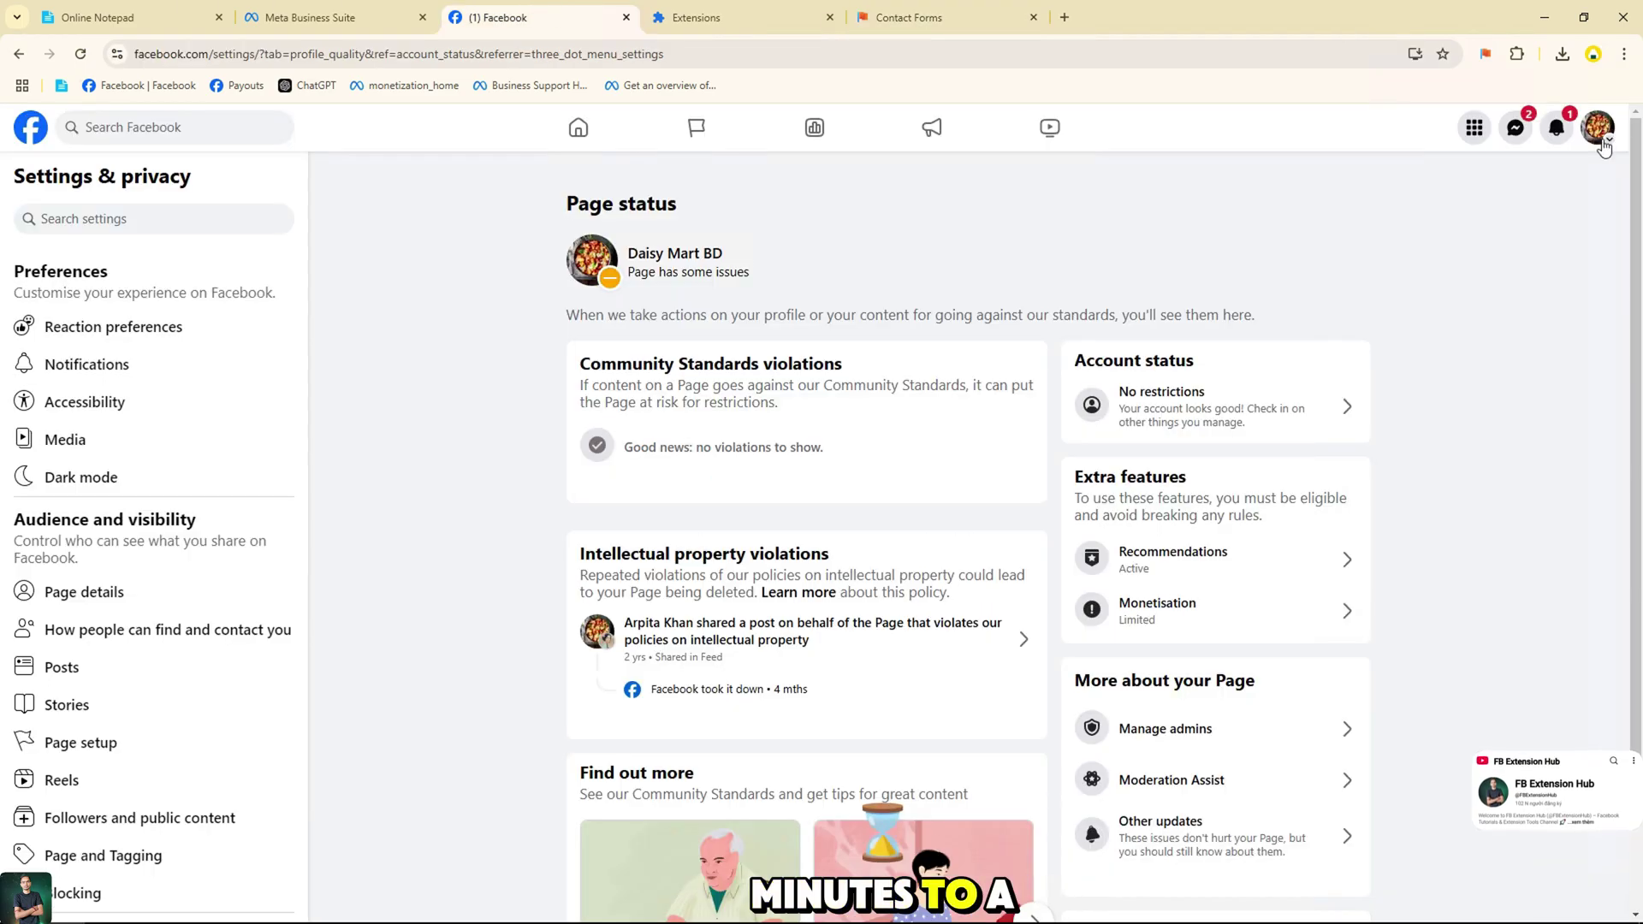
left_click(1598, 128)
left_click(1451, 188)
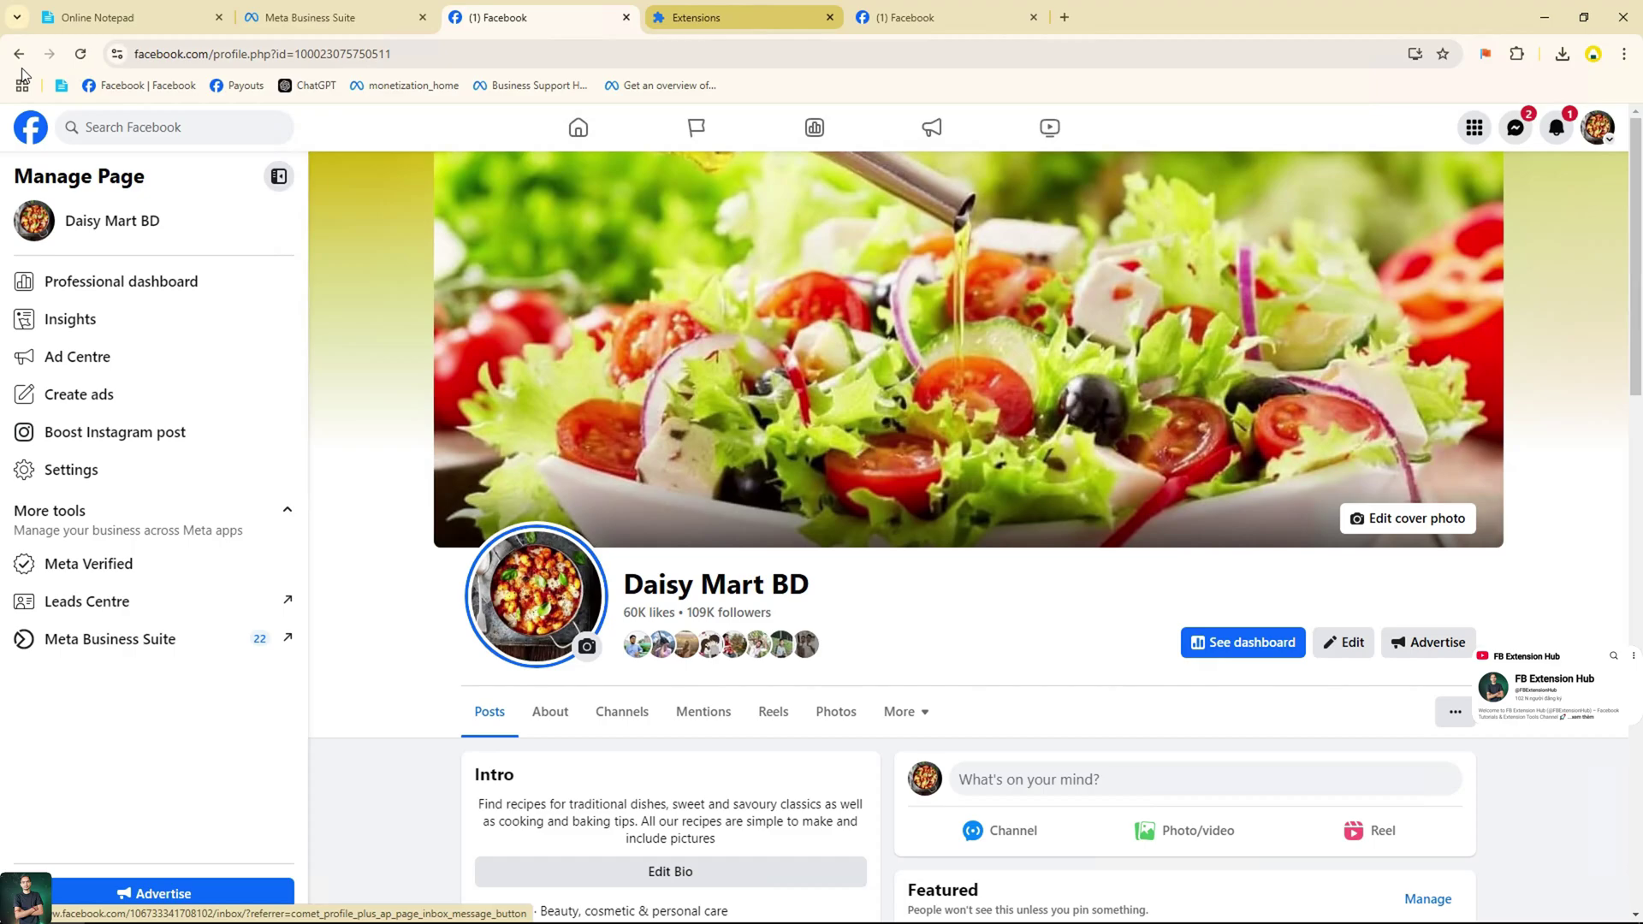
left_click(82, 54)
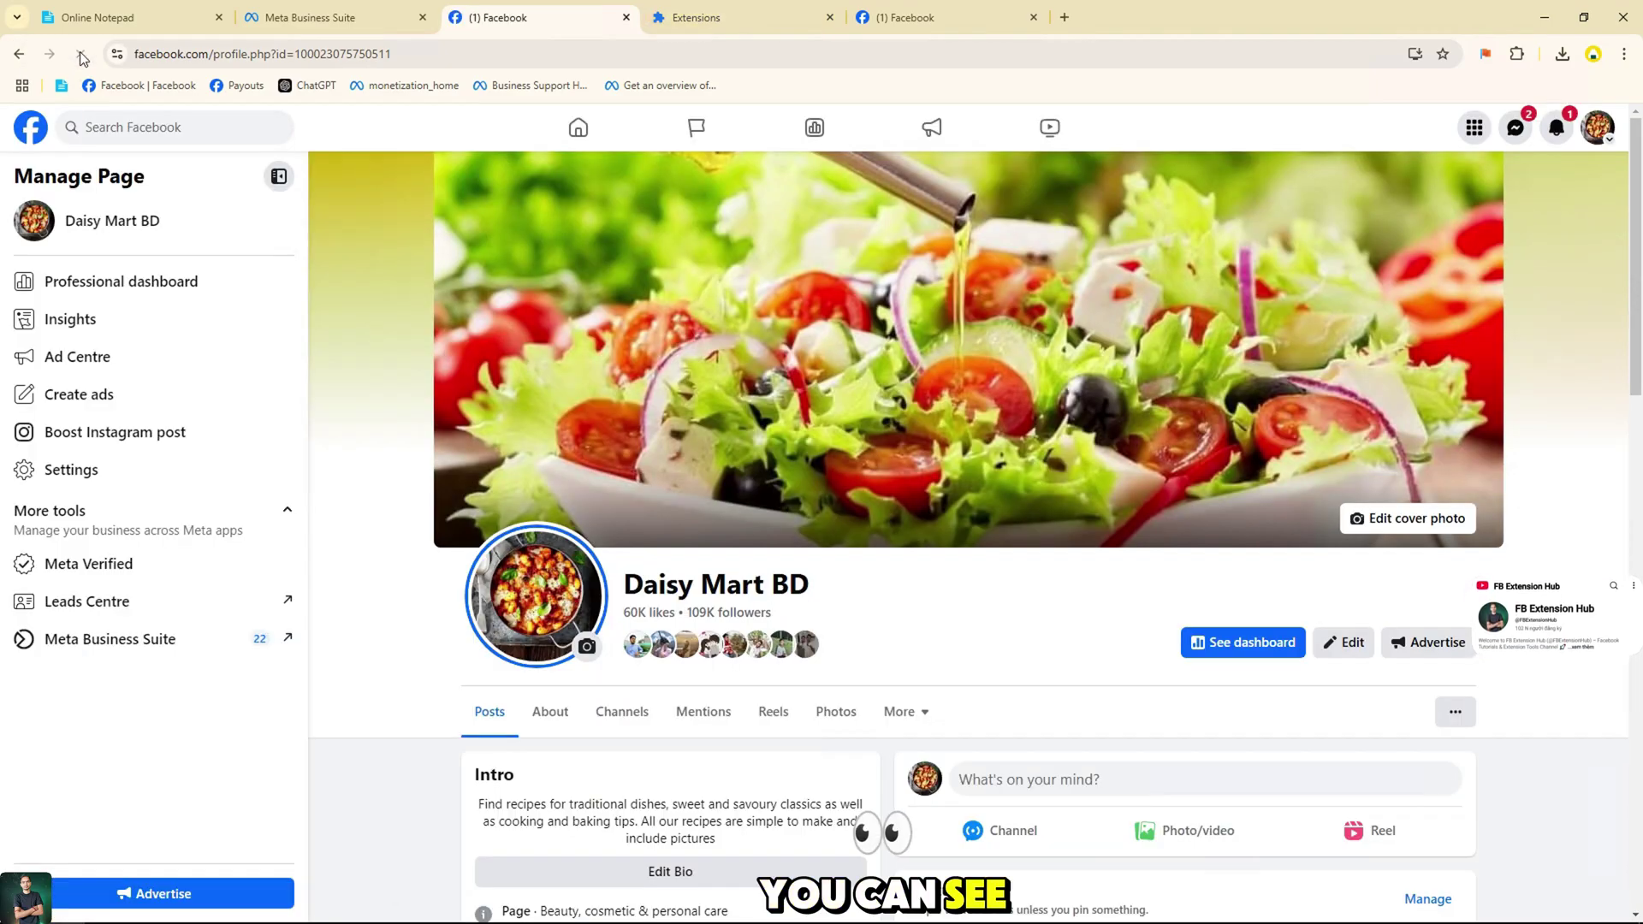
- Review the restored quality status notification, then go to the Page status settings
left_click(1557, 127)
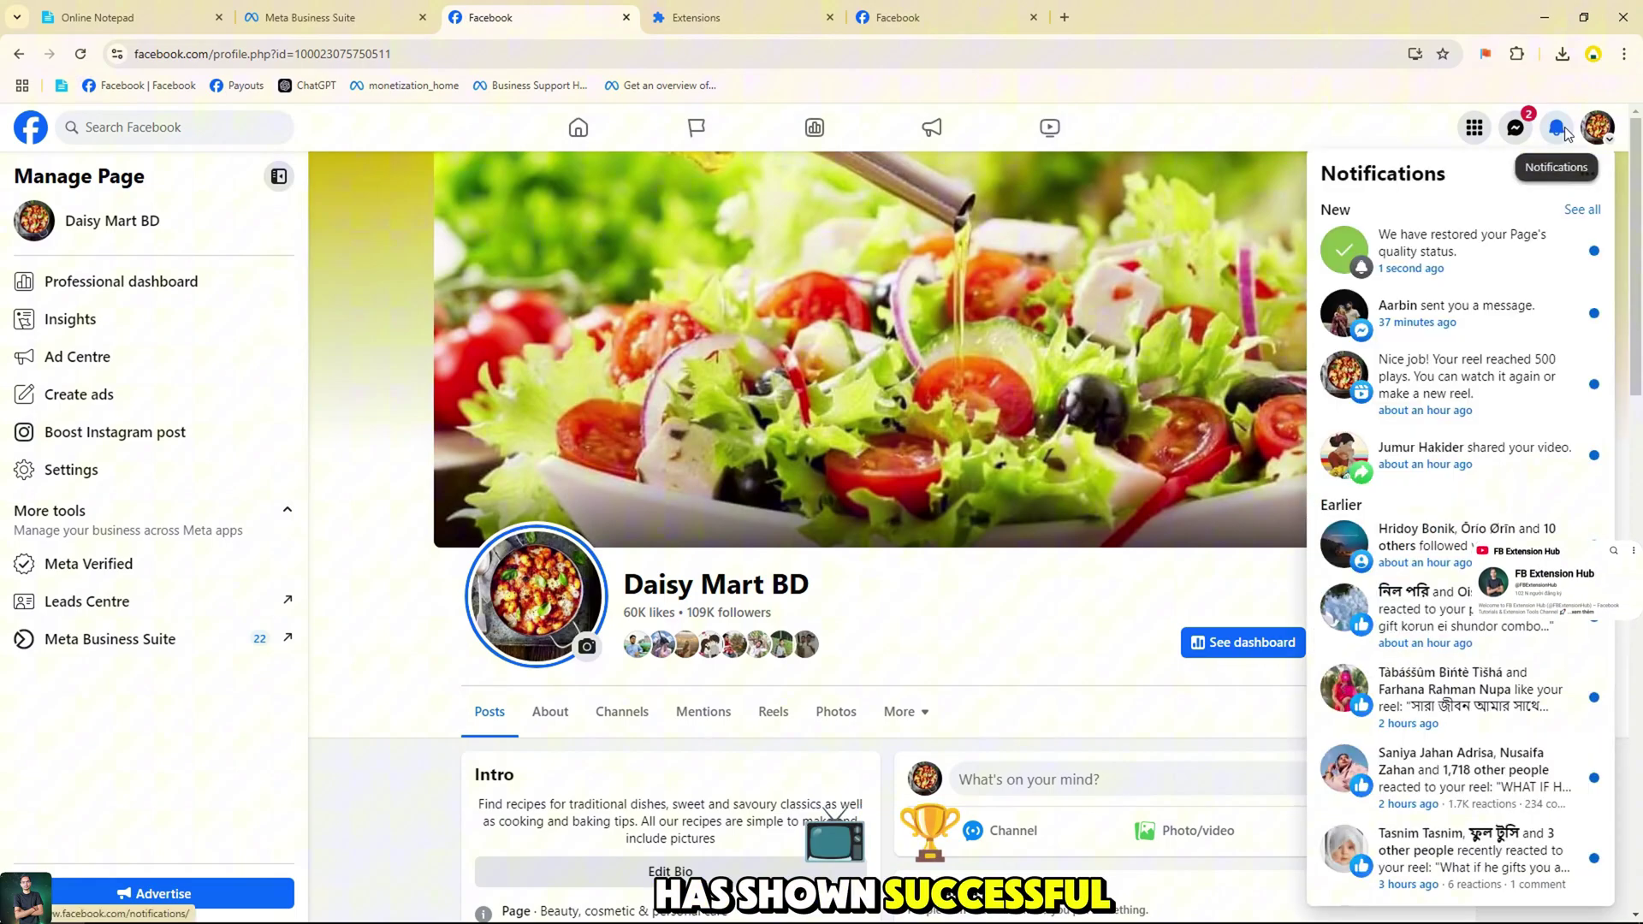
mouse_move(1464, 250)
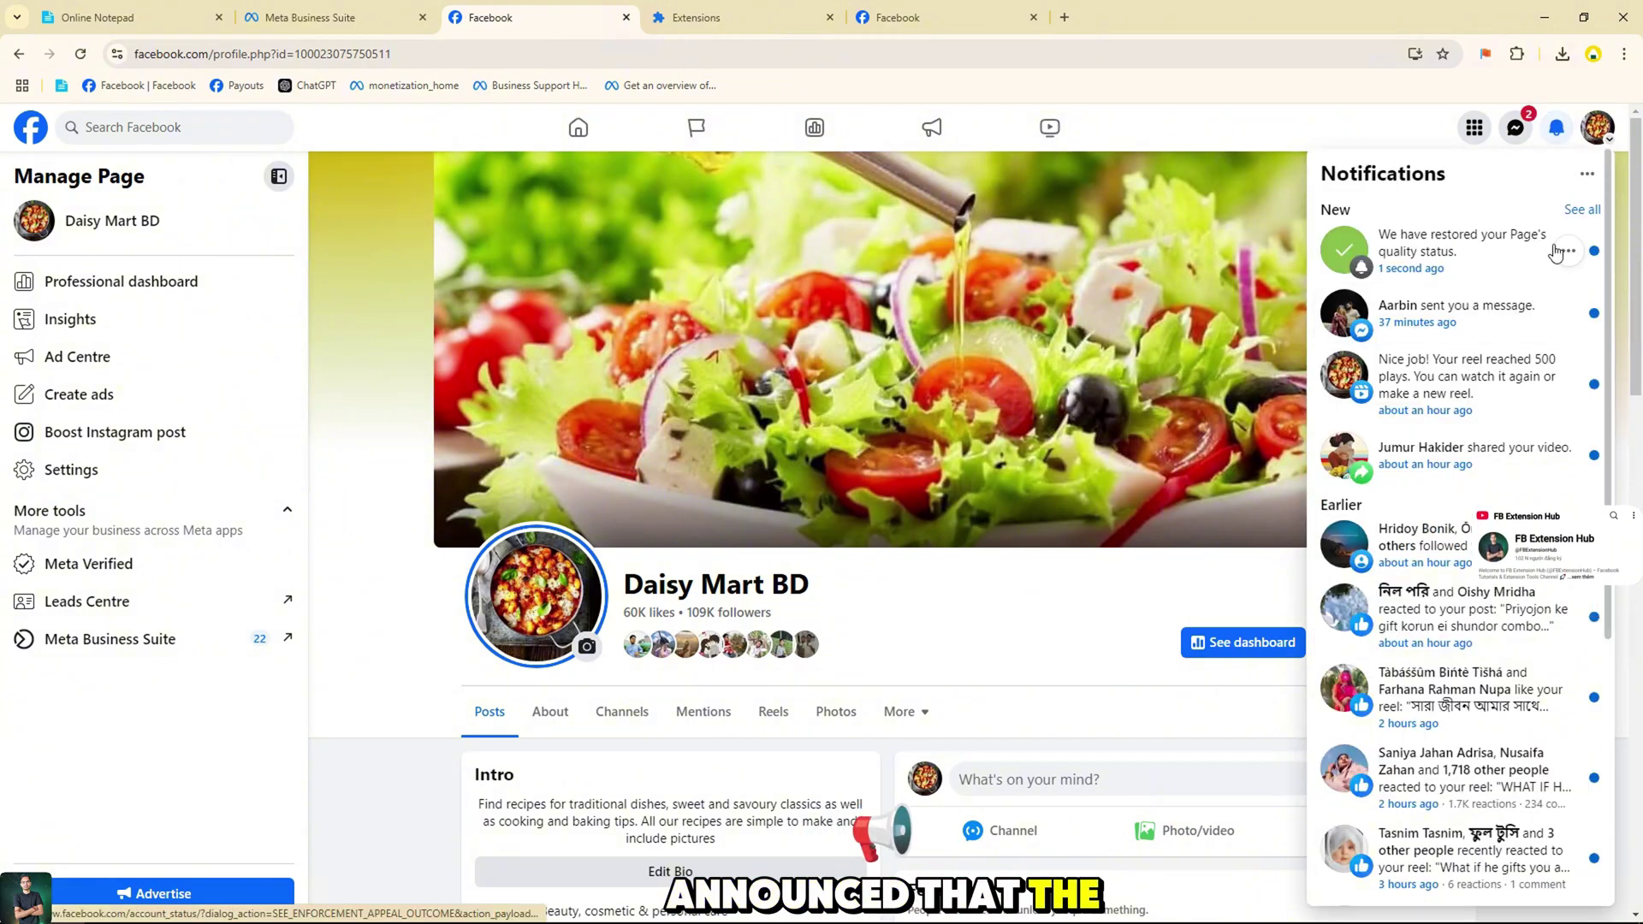
left_click(1564, 251)
left_click(1436, 260)
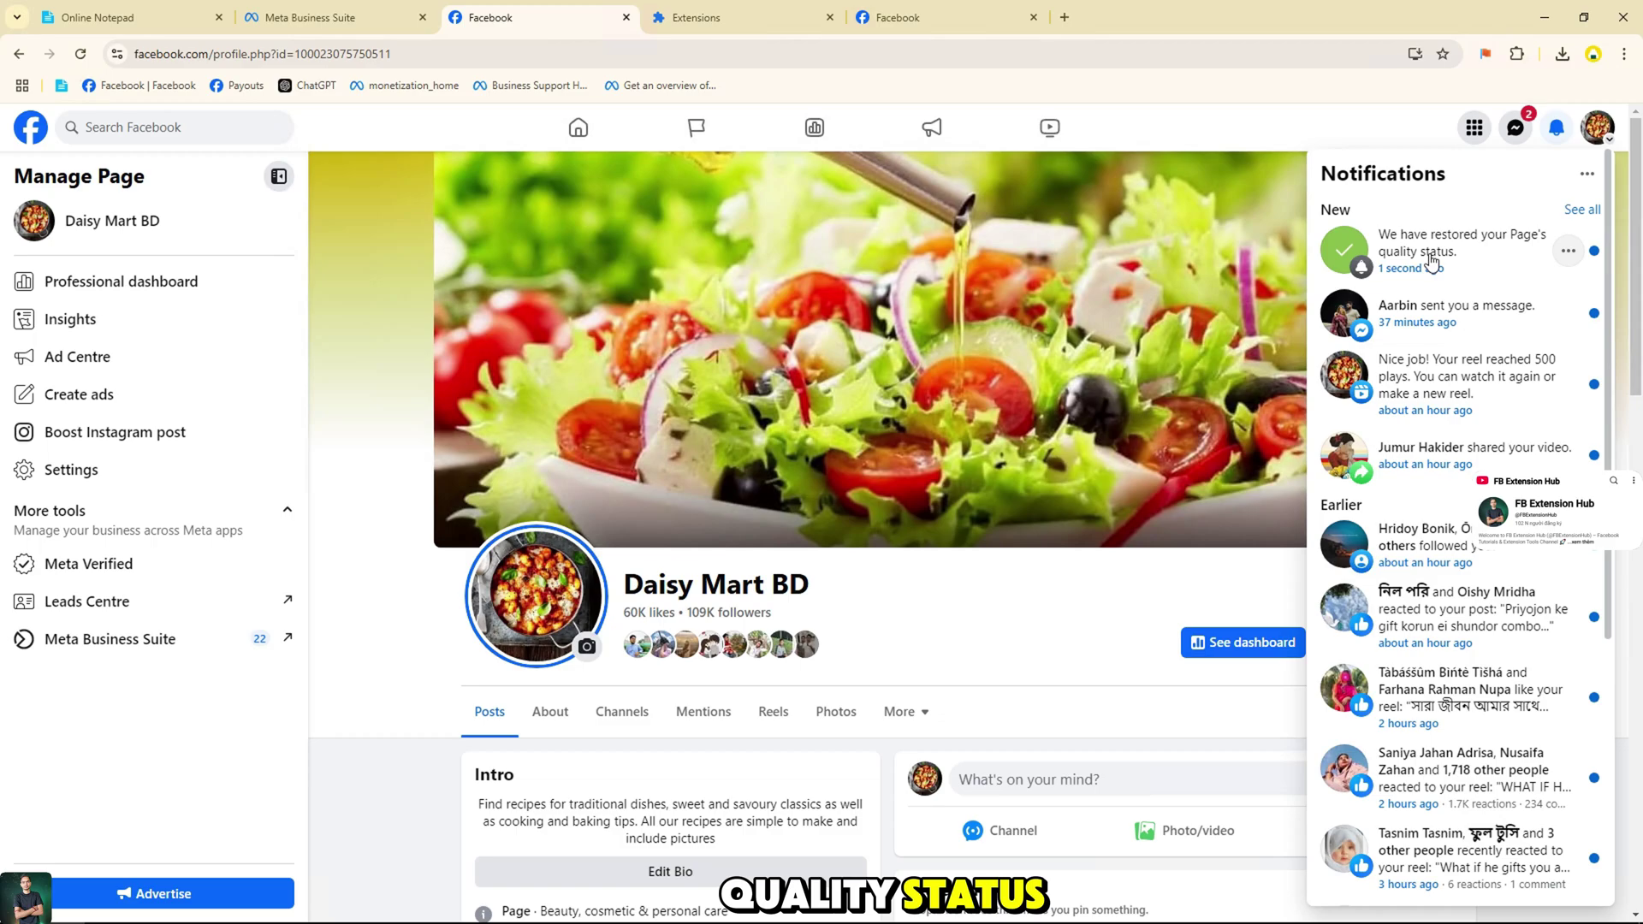
left_click(1322, 706)
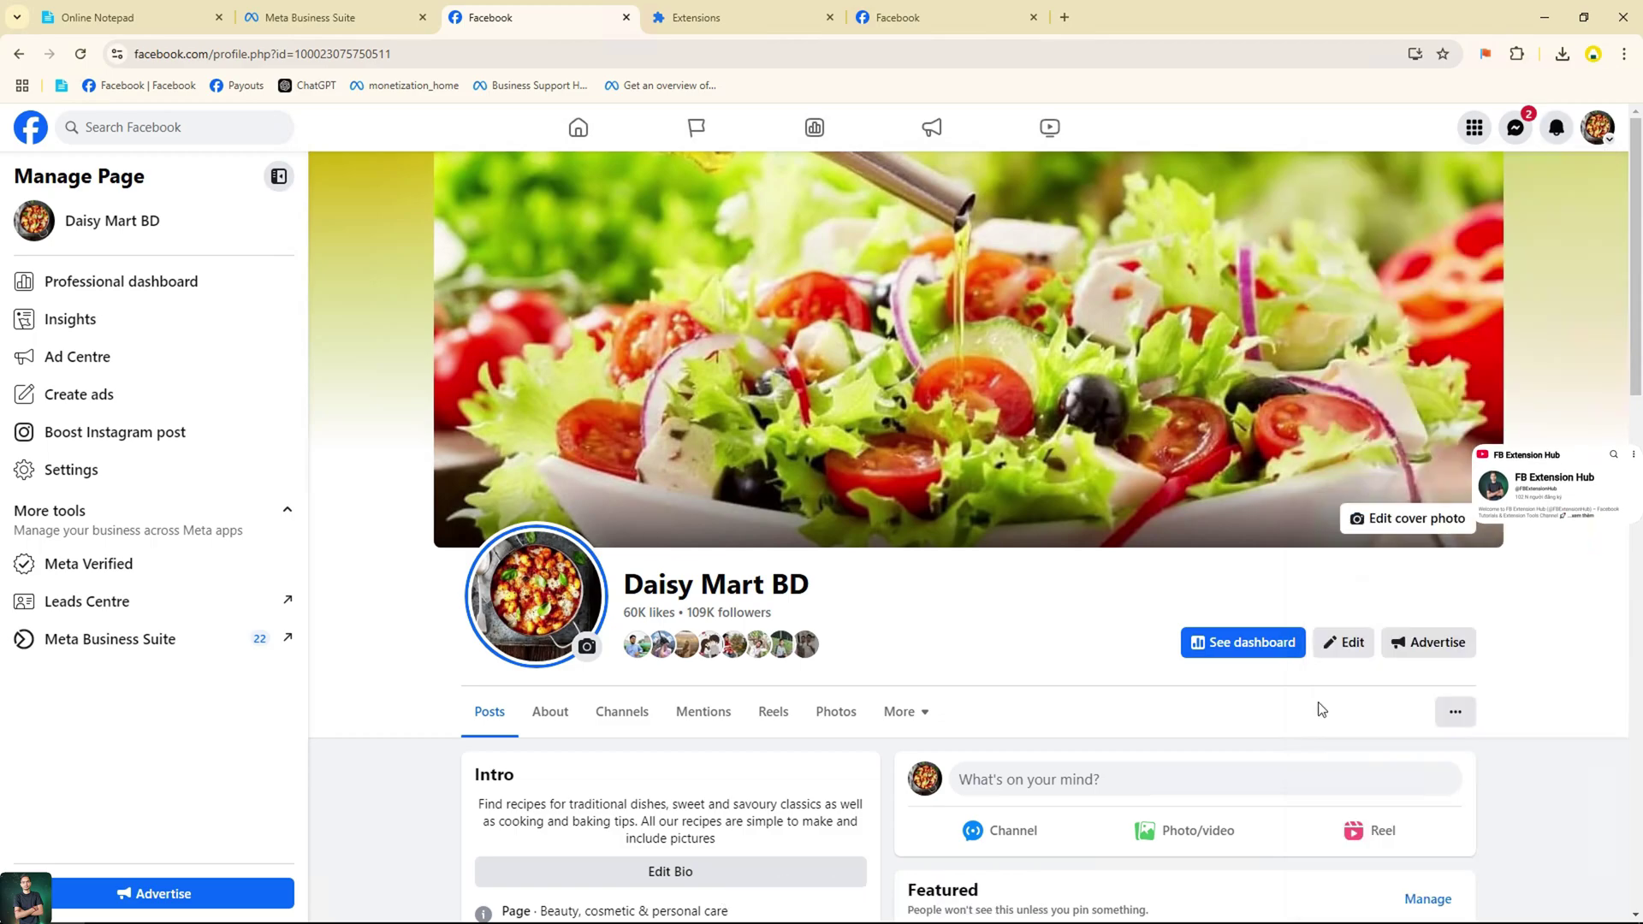
left_click(1451, 714)
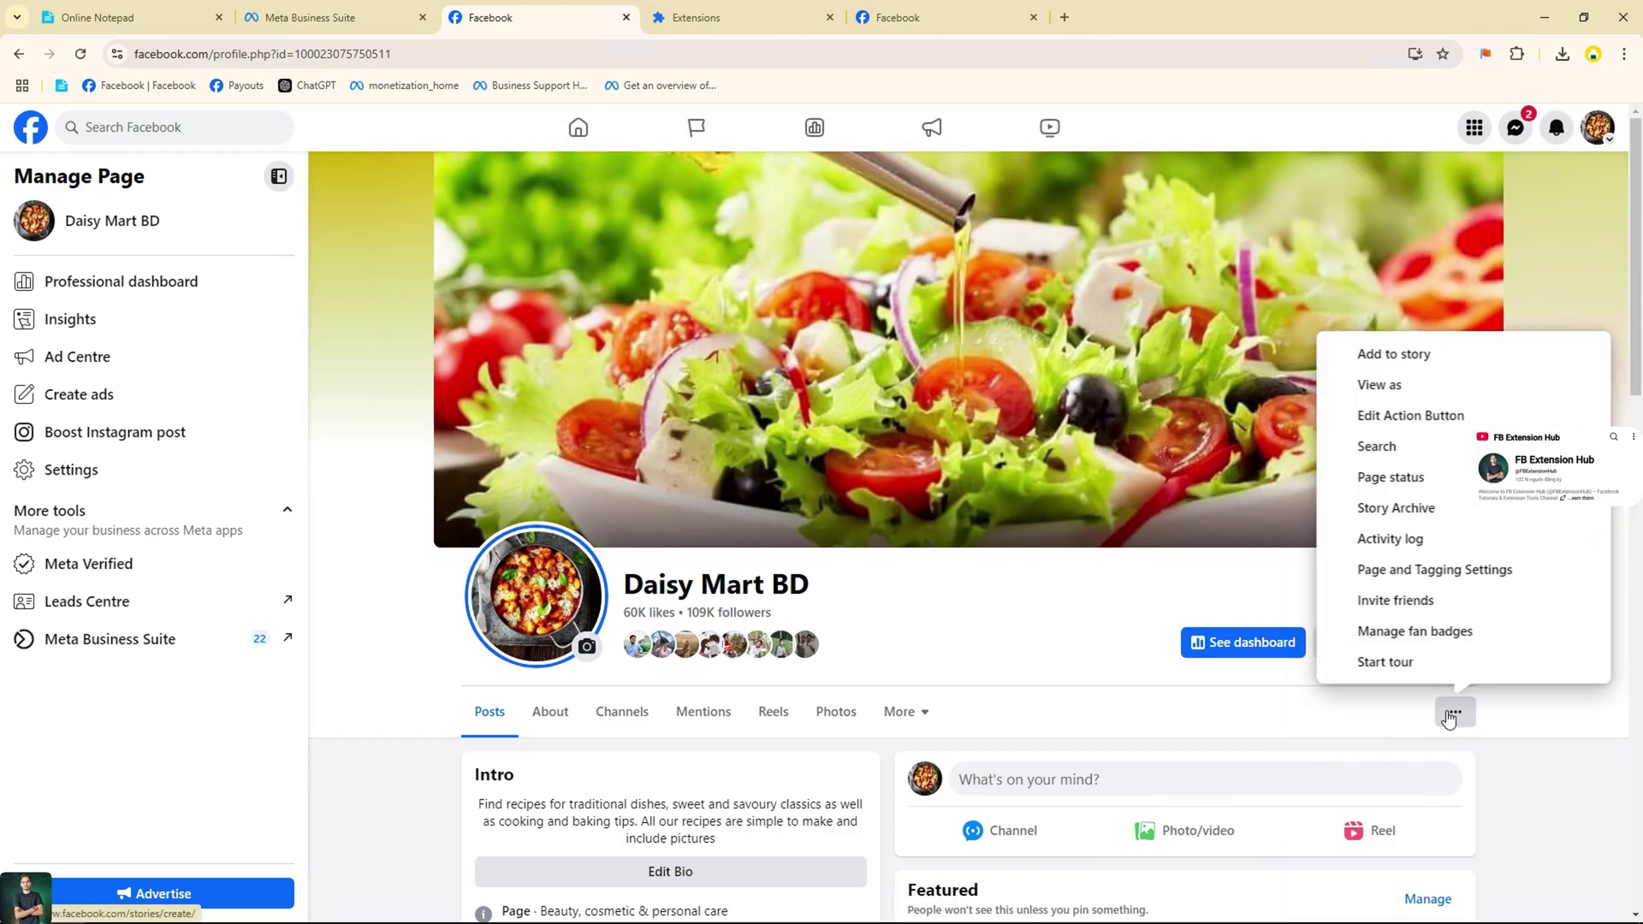
left_click(1406, 478)
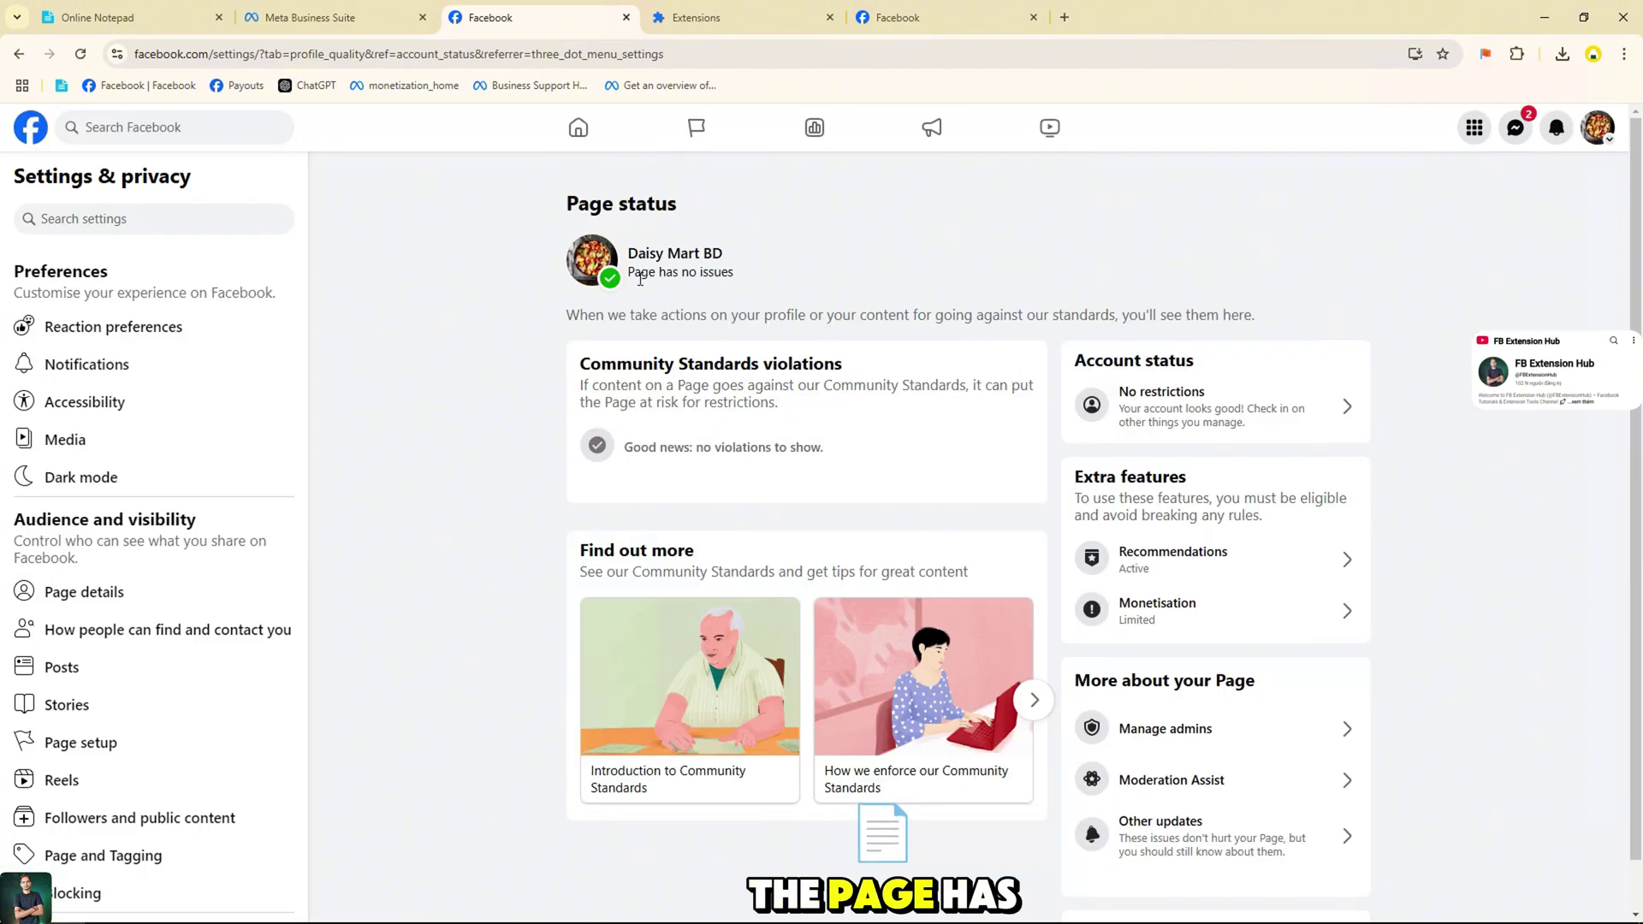
- Reload the Page status showing 'Page has no issues' and recheck the notifications
mouse_move(629, 272)
left_mouse_down()
mouse_move(734, 272)
mouse_move(566, 314)
left_mouse_up()
left_click(776, 314)
left_click(776, 315)
left_click(80, 55)
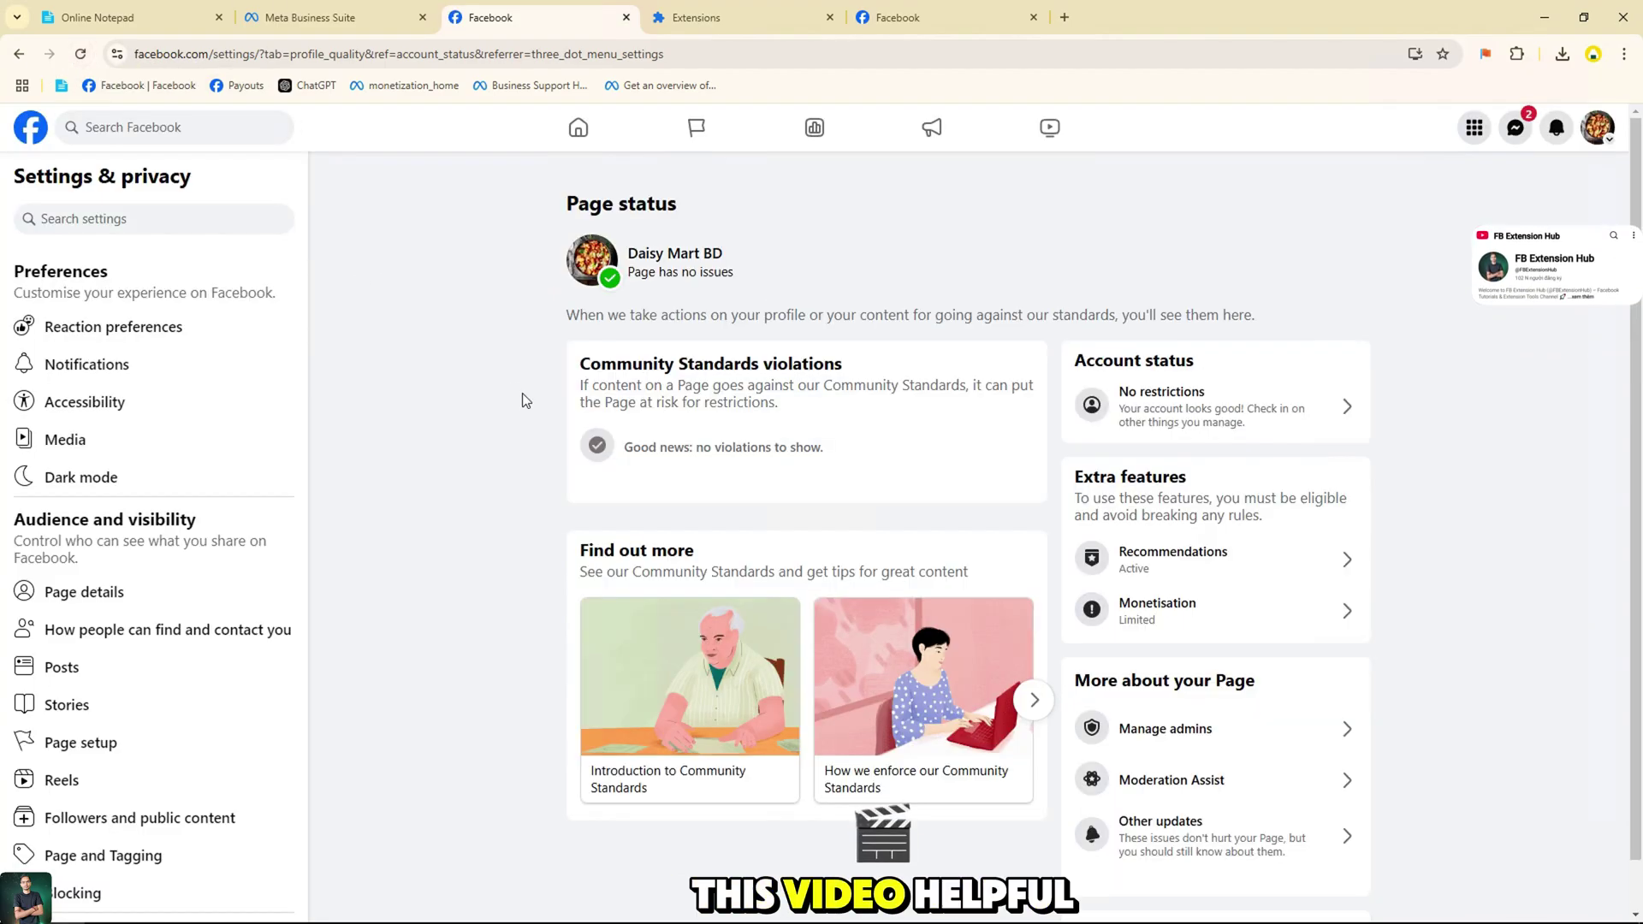
scroll(521, 401, "down", 1)
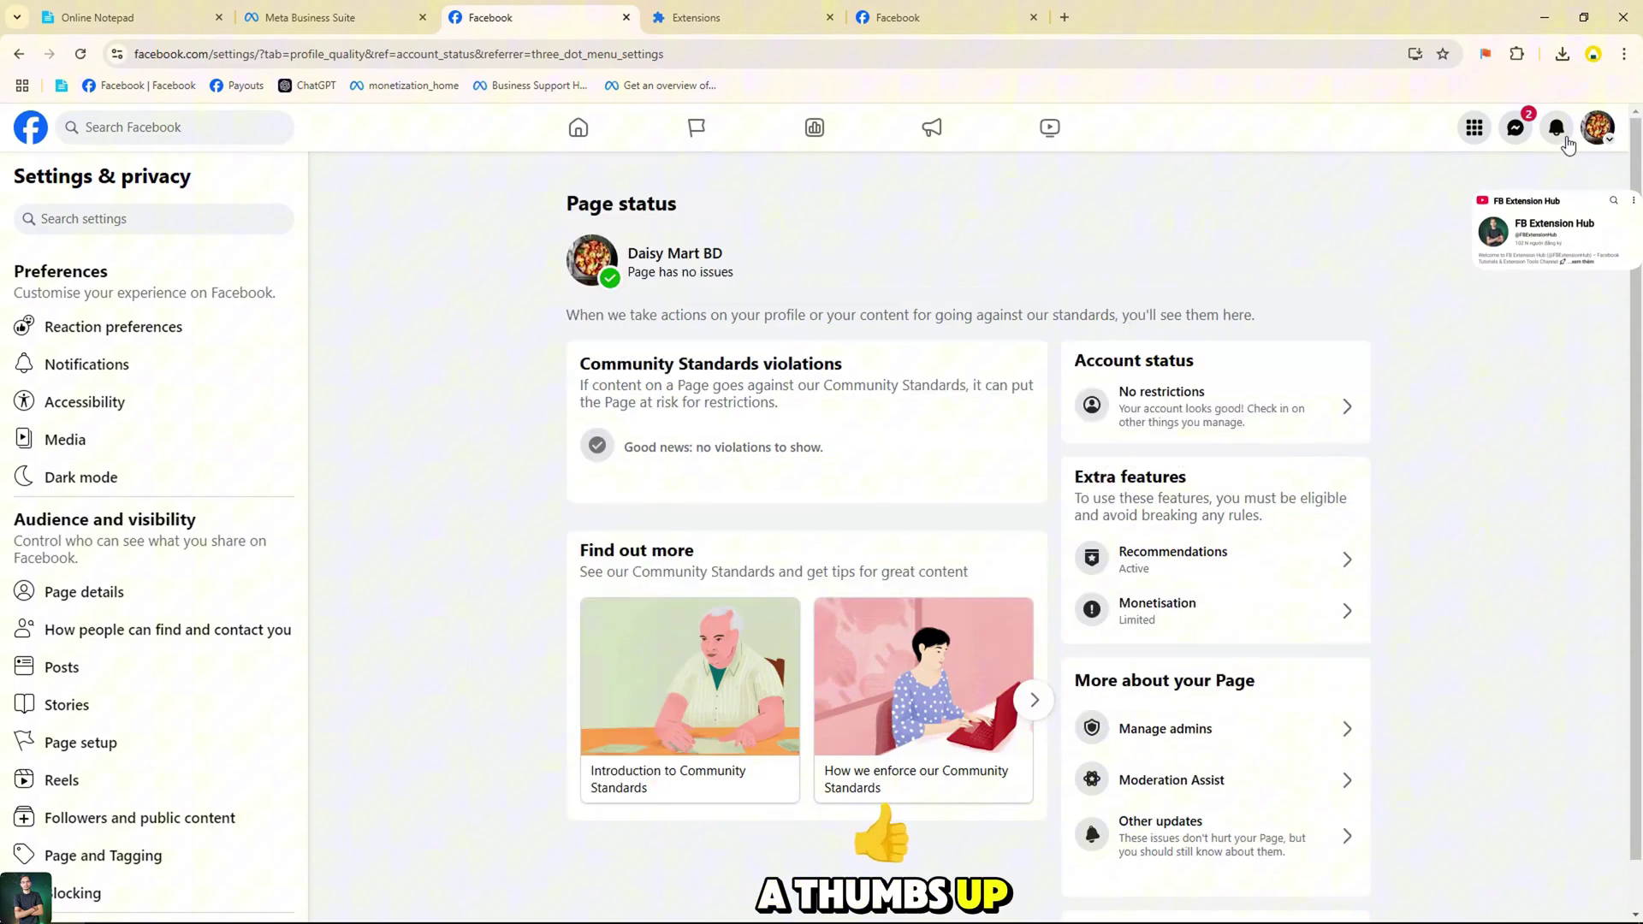
left_click(1557, 128)
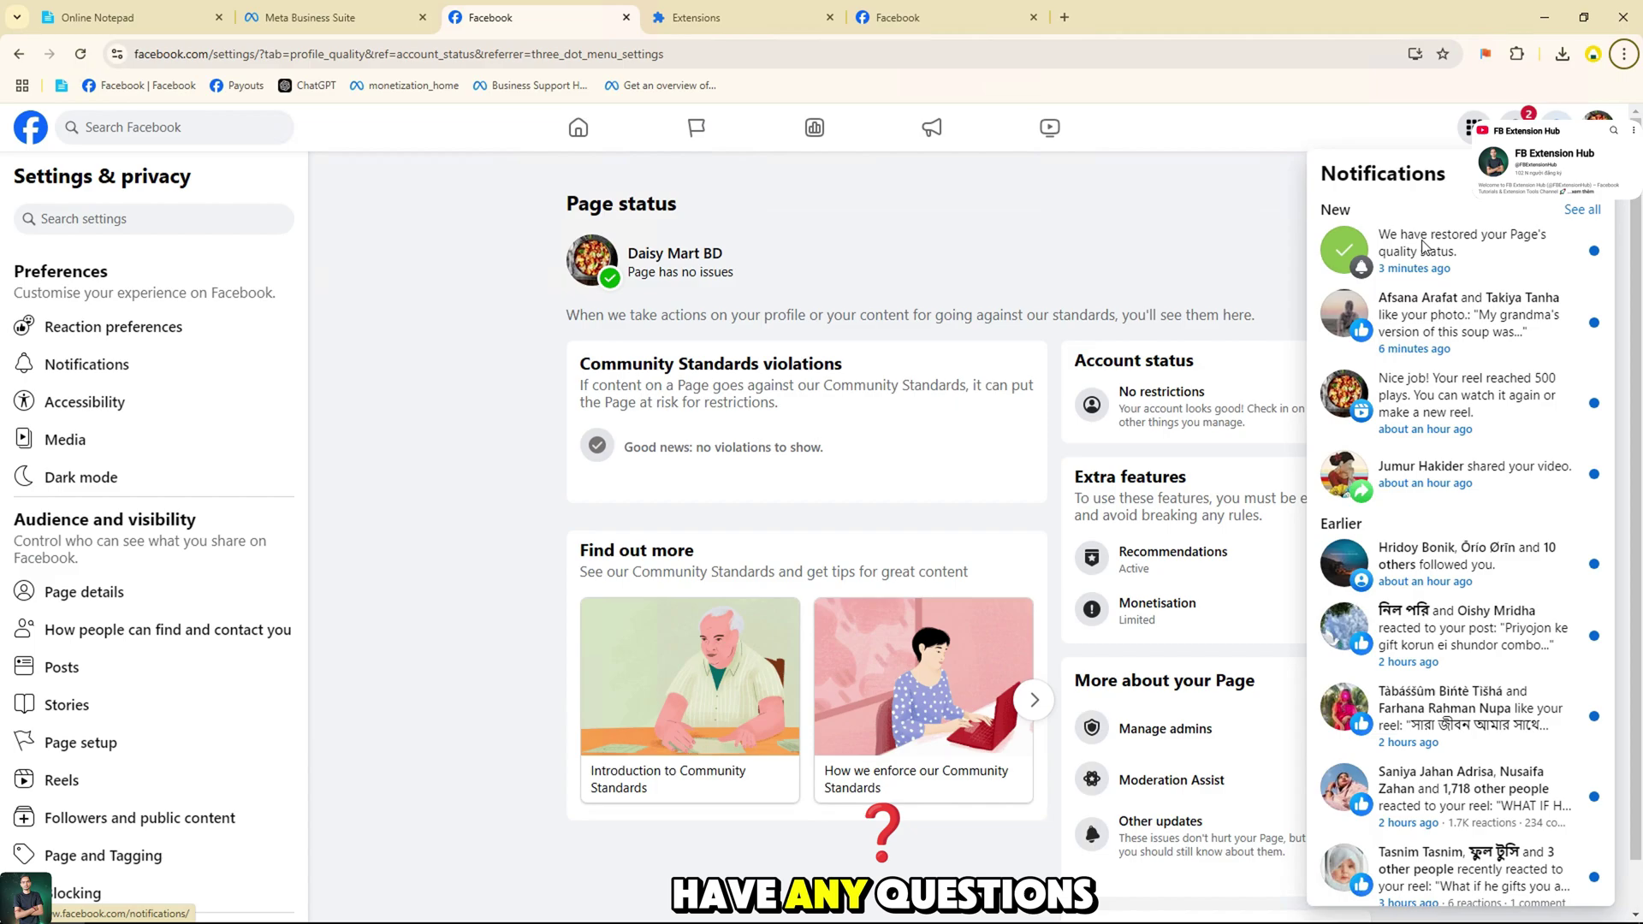
left_click(1557, 127)
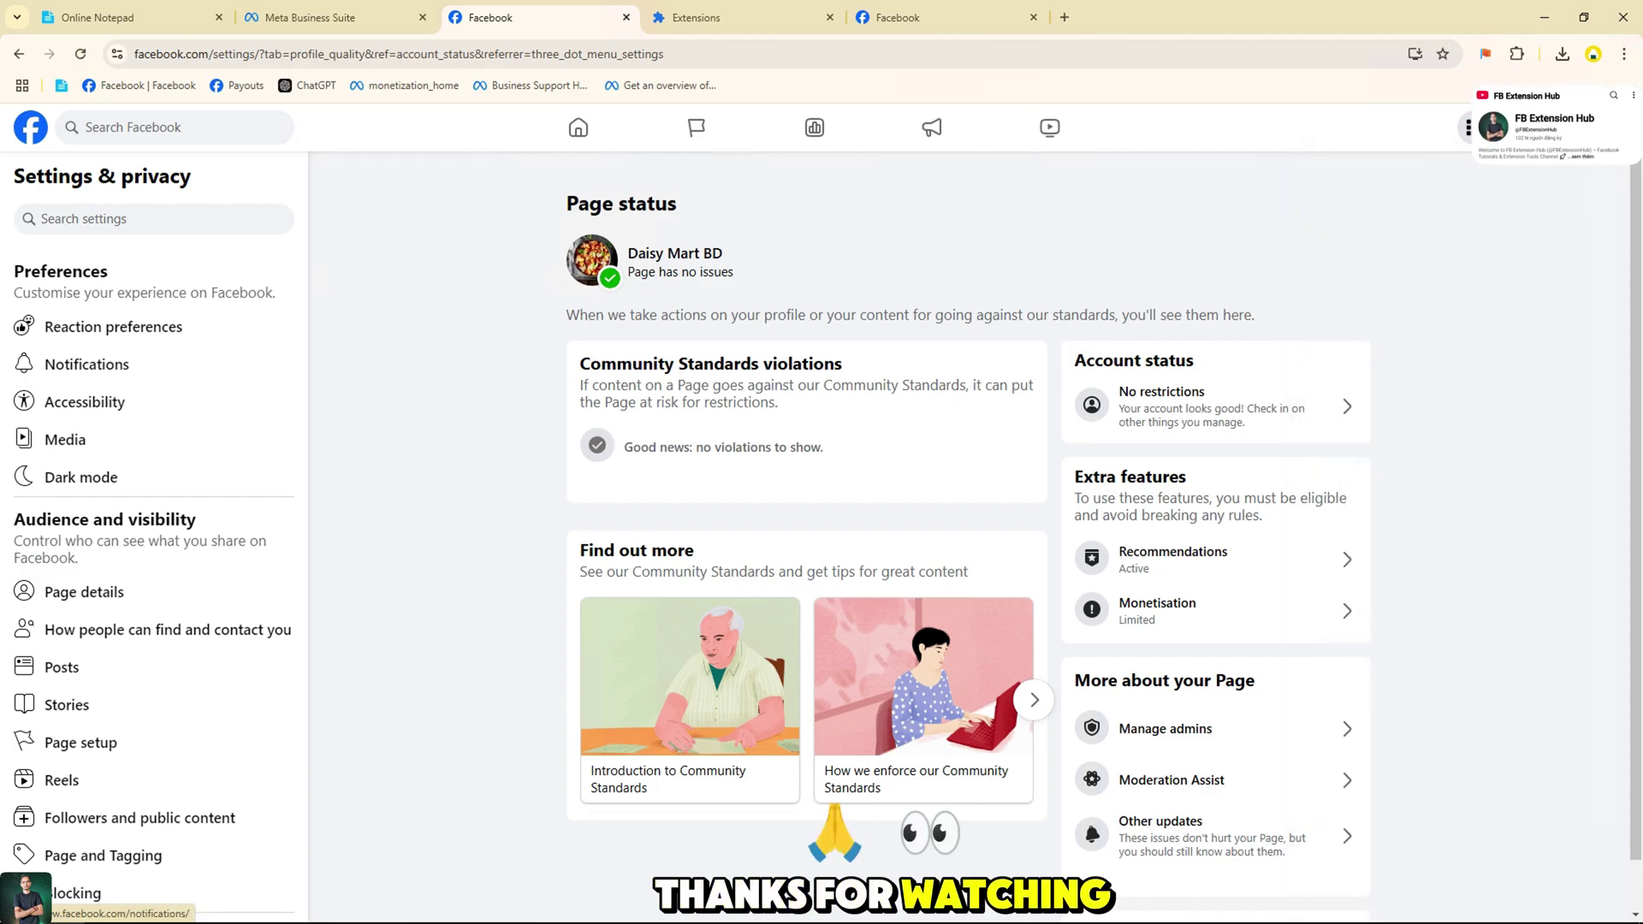